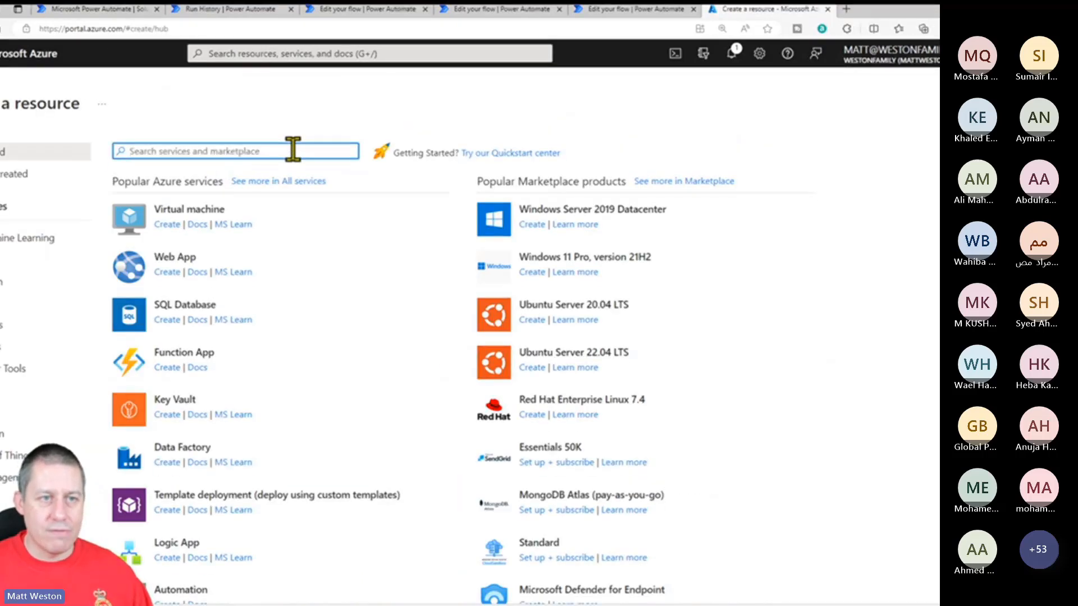
Search the Azure services and marketplace for key vault.
{"action": "type", "text": "k"}
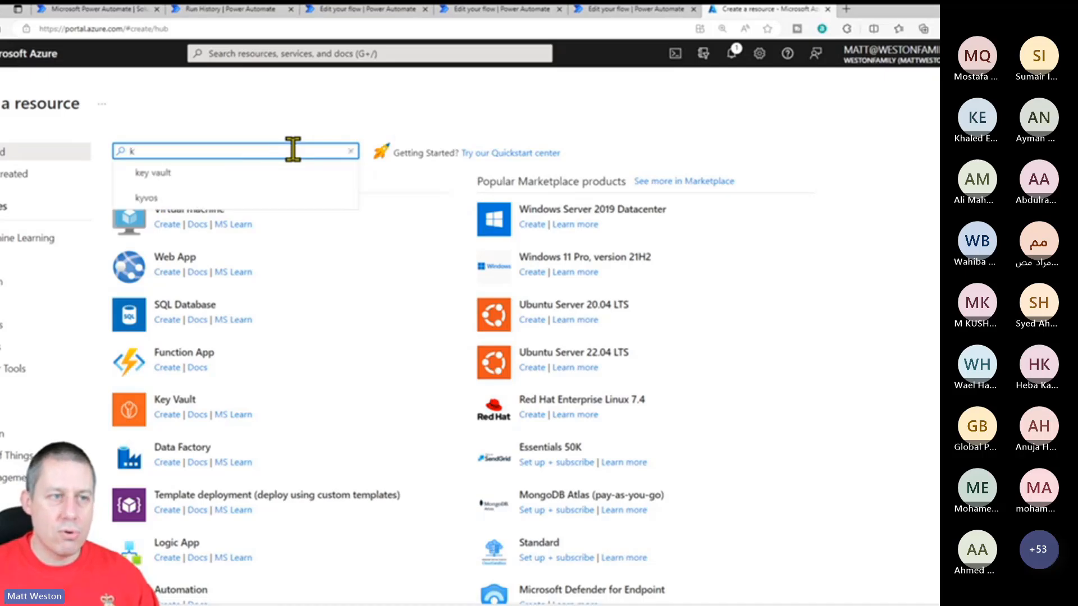
{"action": "type", "text": "ey"}
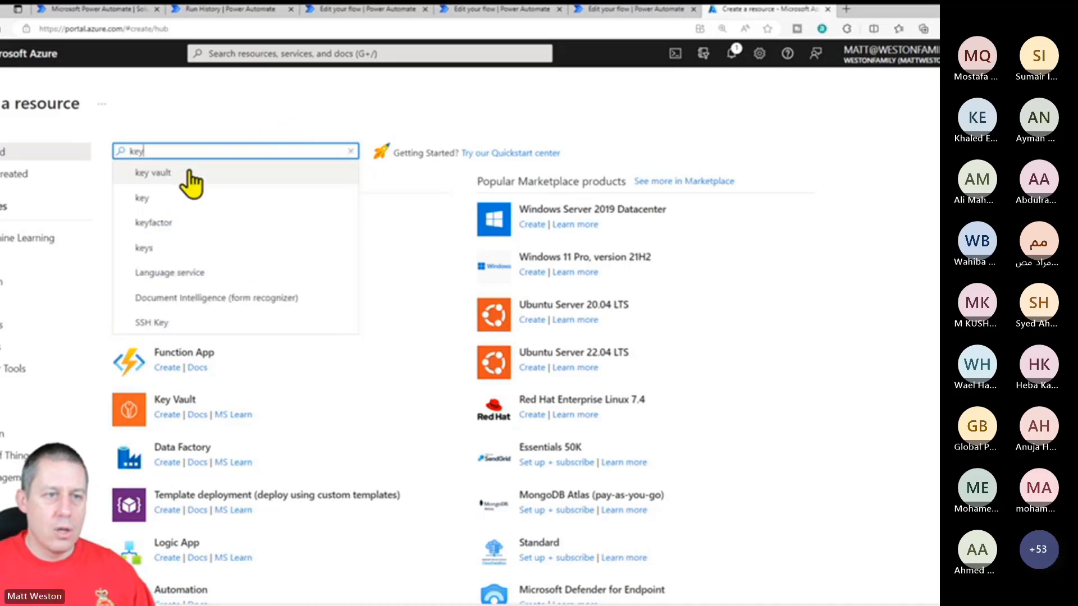
{"action": "left_click", "coordinate": [168, 173]}
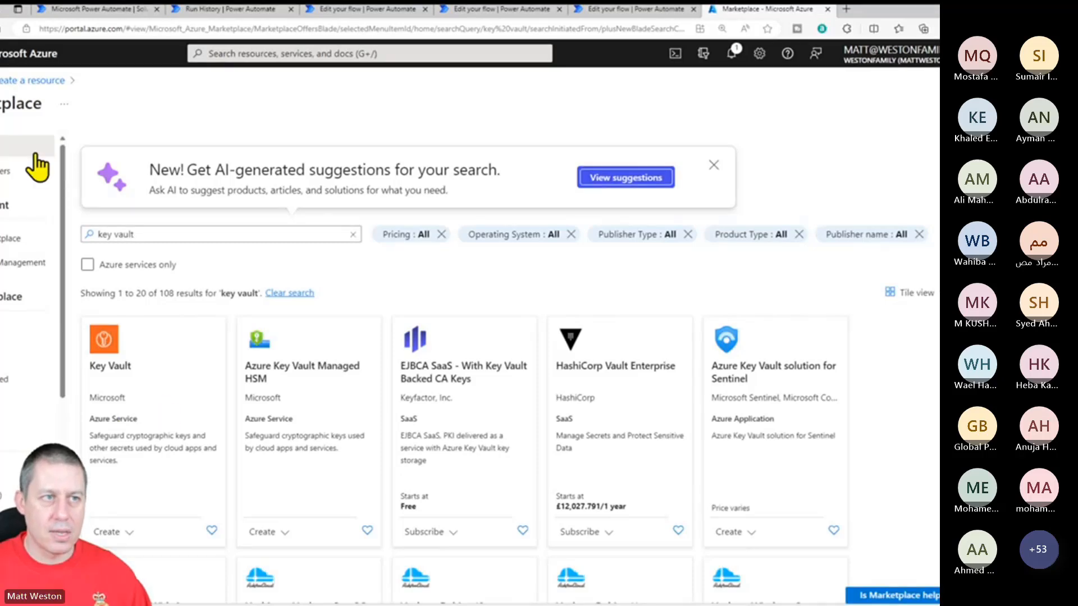
From the Azure home page, open the secrets of MW365-DEMO-KEYVAULT and widen the Name column to read the full secret names.
{"action": "left_click", "coordinate": [1, 81]}
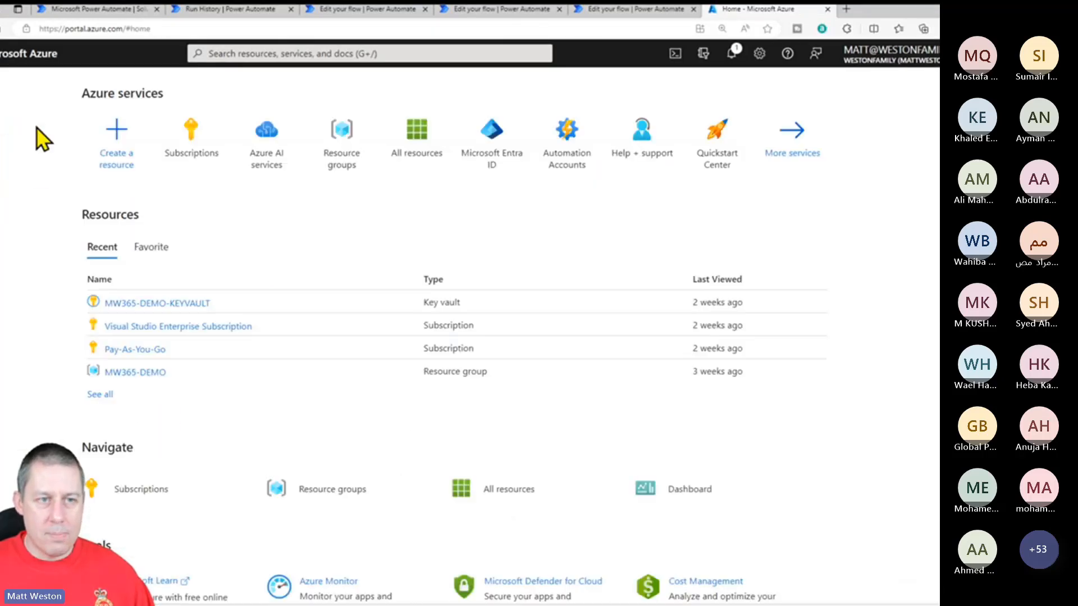
{"action": "left_click", "coordinate": [188, 306]}
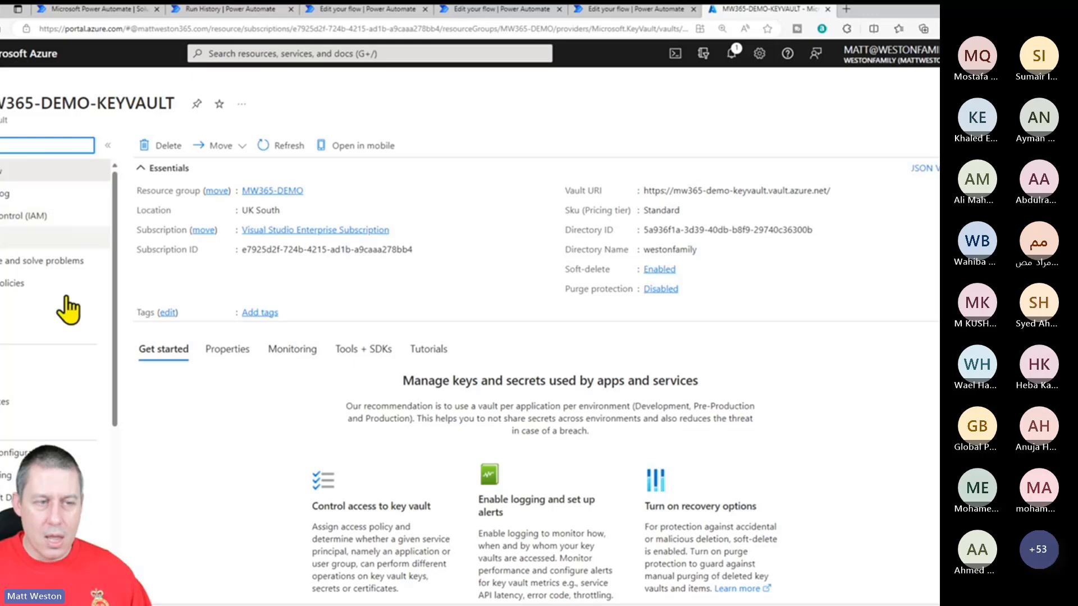
{"action": "left_click", "coordinate": [74, 394]}
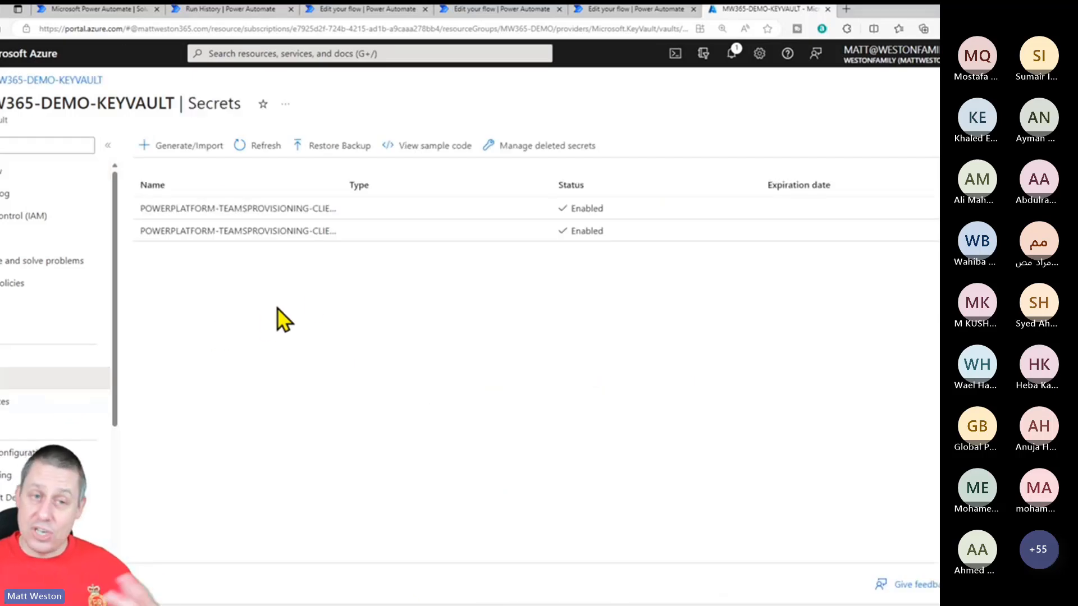
{"action": "left_click_drag", "start_coordinate": [341, 181], "coordinate": [409, 176]}
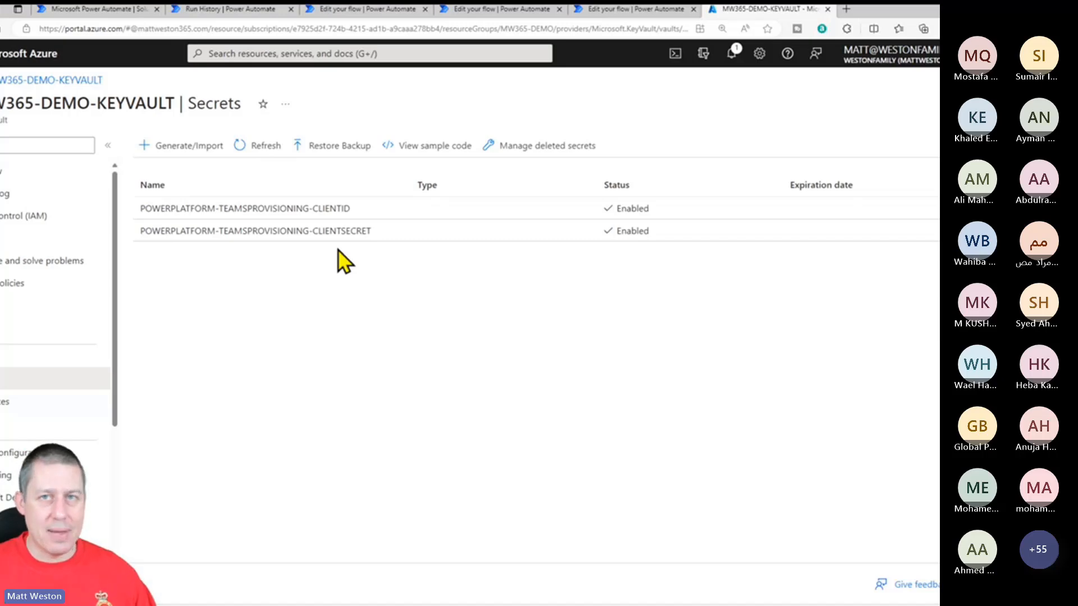
Switch to the Power Platform Boot Camp - Level 3 flow in Power Automate and expand the Compose - Client ID and Compose - Client Secret actions.
{"action": "left_click", "coordinate": [470, 11]}
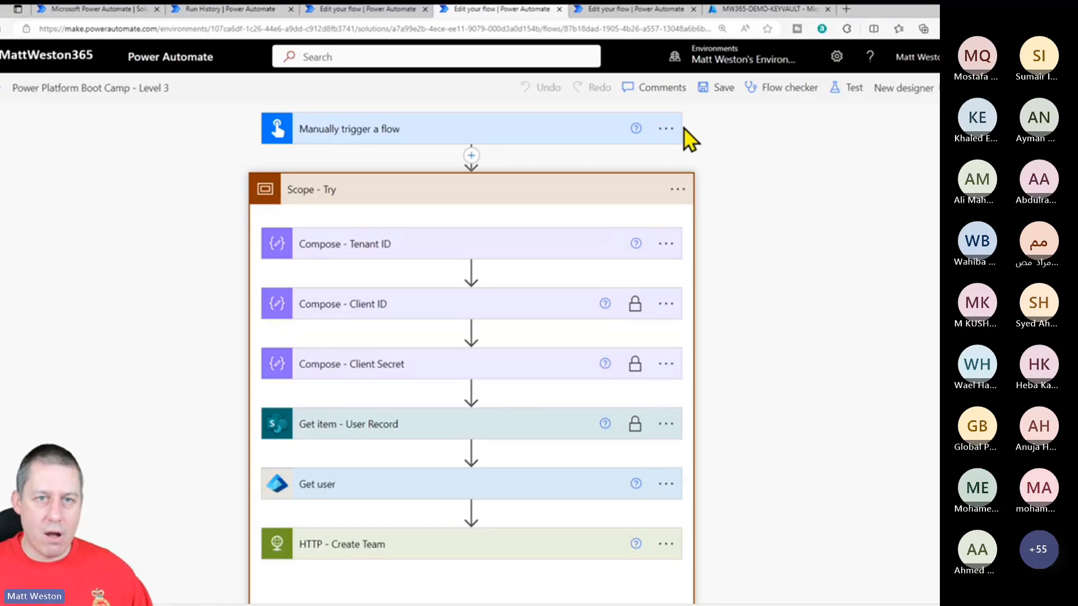
{"action": "left_click", "coordinate": [428, 306]}
{"action": "left_click", "coordinate": [563, 413]}
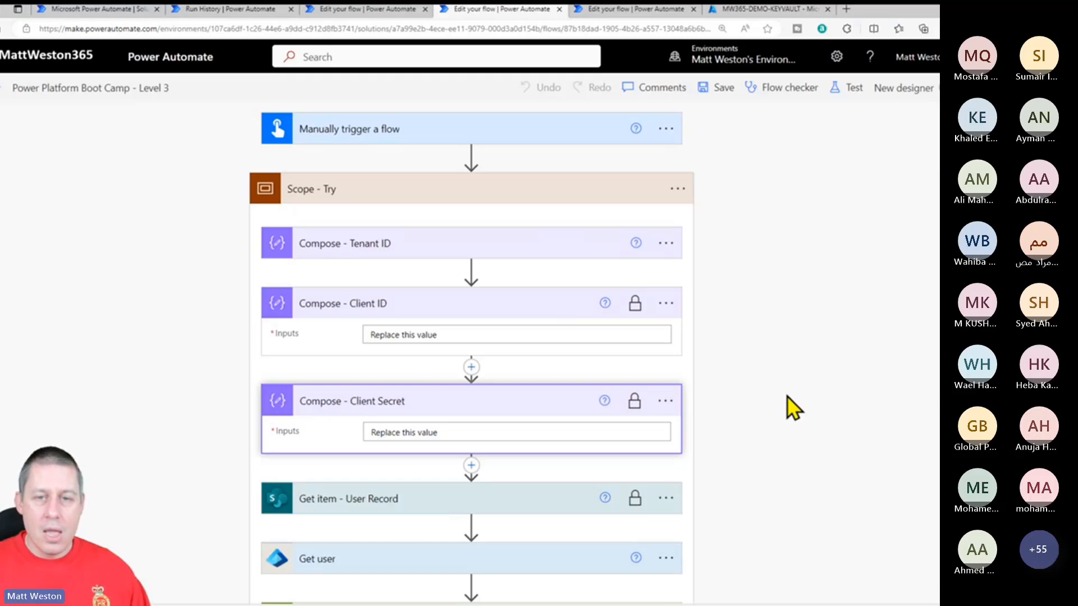
Add an Azure Key Vault Get secret action directly after Compose - Tenant ID.
{"action": "left_click", "coordinate": [471, 270]}
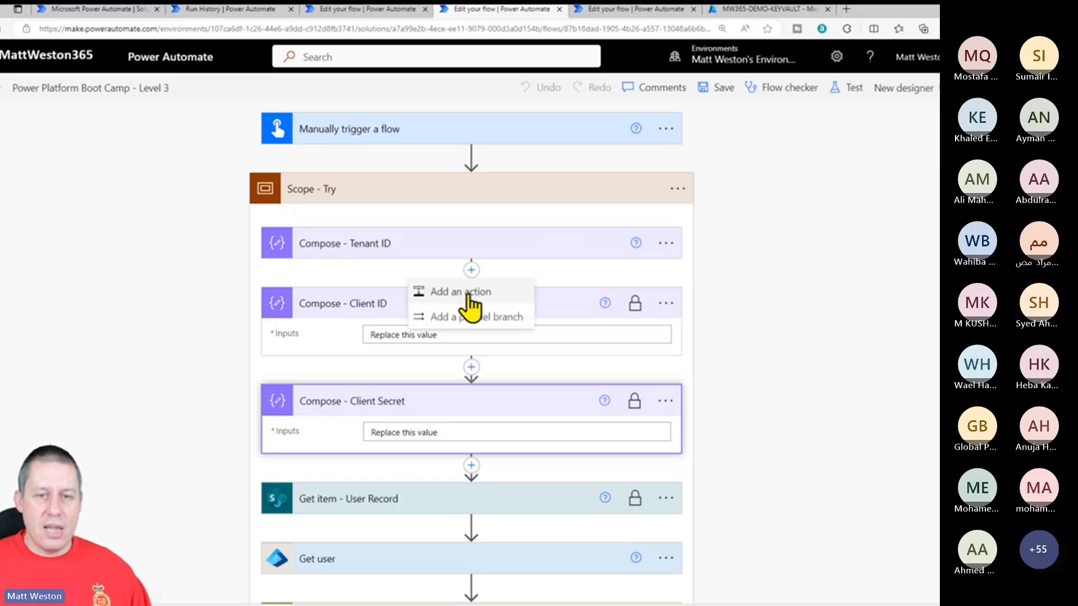
{"action": "left_click", "coordinate": [468, 293]}
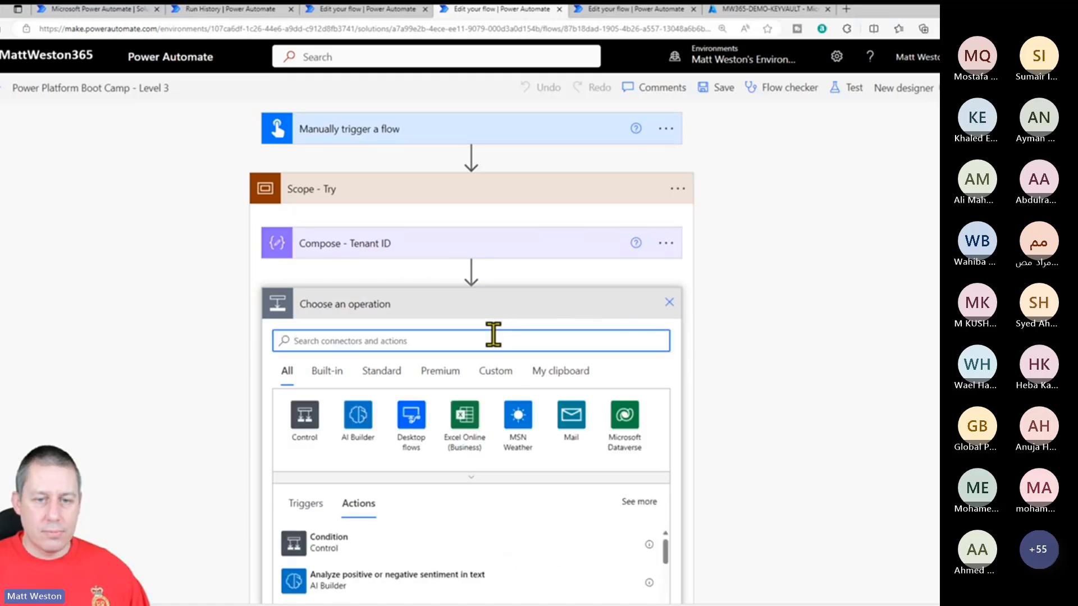
{"action": "type", "text": "key vault"}
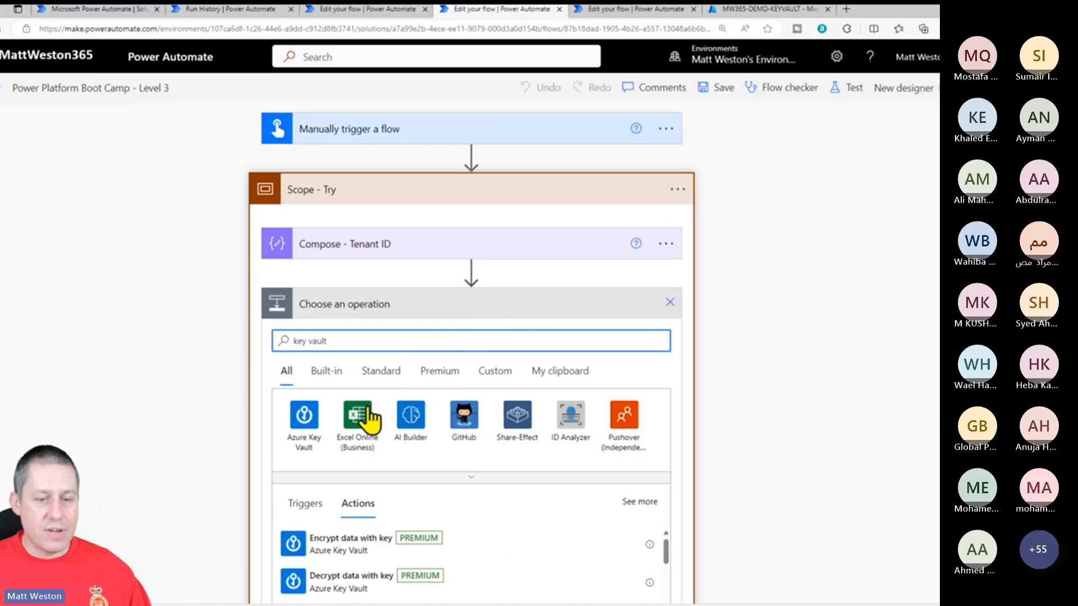
{"action": "left_click", "coordinate": [304, 417]}
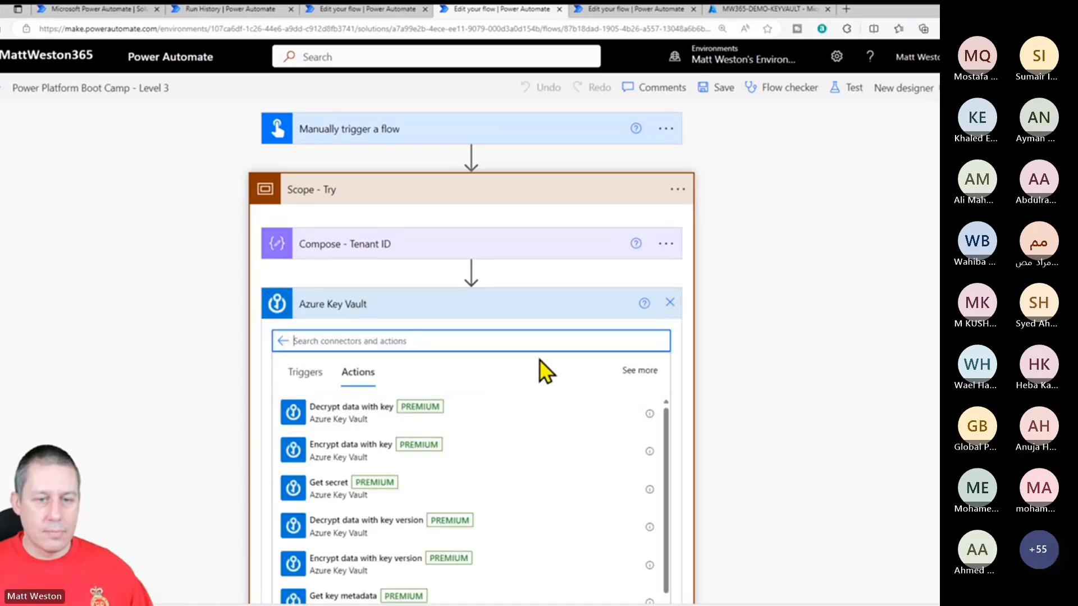
{"action": "scroll", "coordinate": [639, 382], "scroll_direction": "down", "scroll_amount": 2}
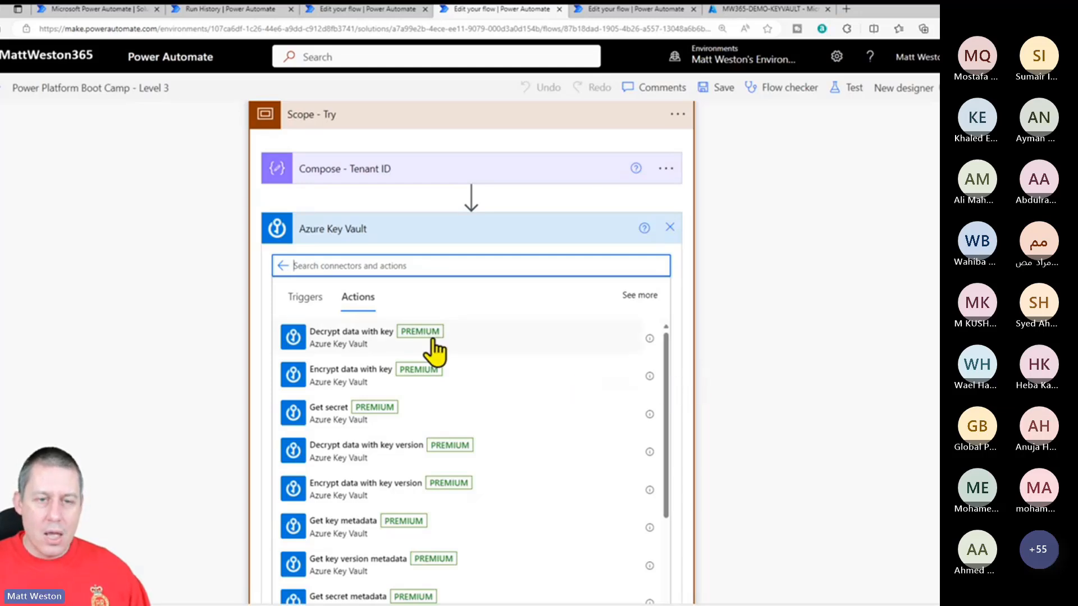
{"action": "left_click", "coordinate": [422, 427]}
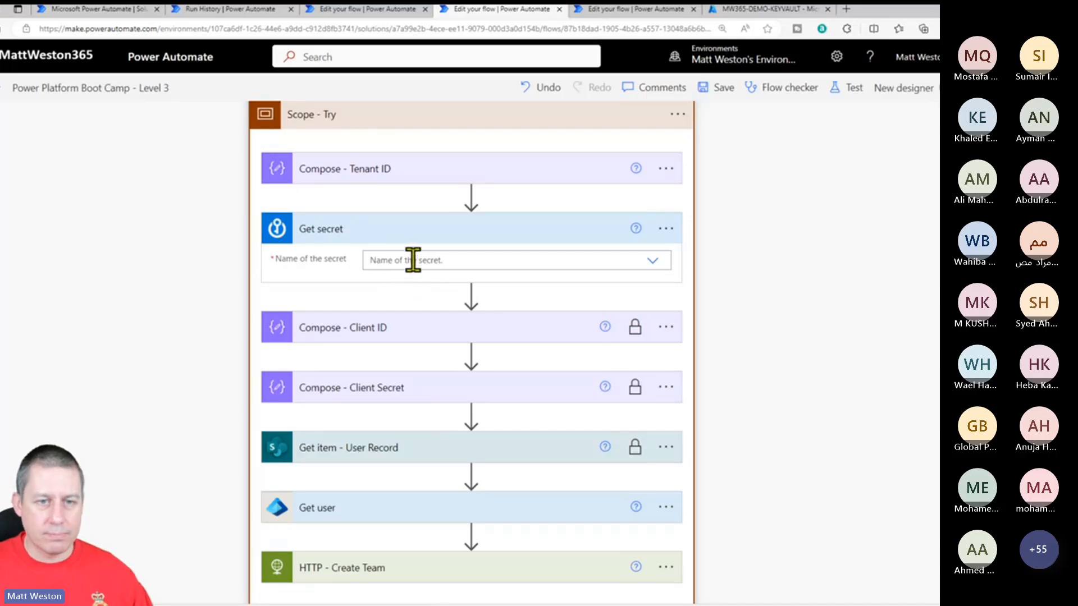
Check the Get secret action's connection reference and set its secret name to POWERPLATFORM-TEAMSPROVISIONING-CLIENTID.
{"action": "left_click", "coordinate": [668, 229]}
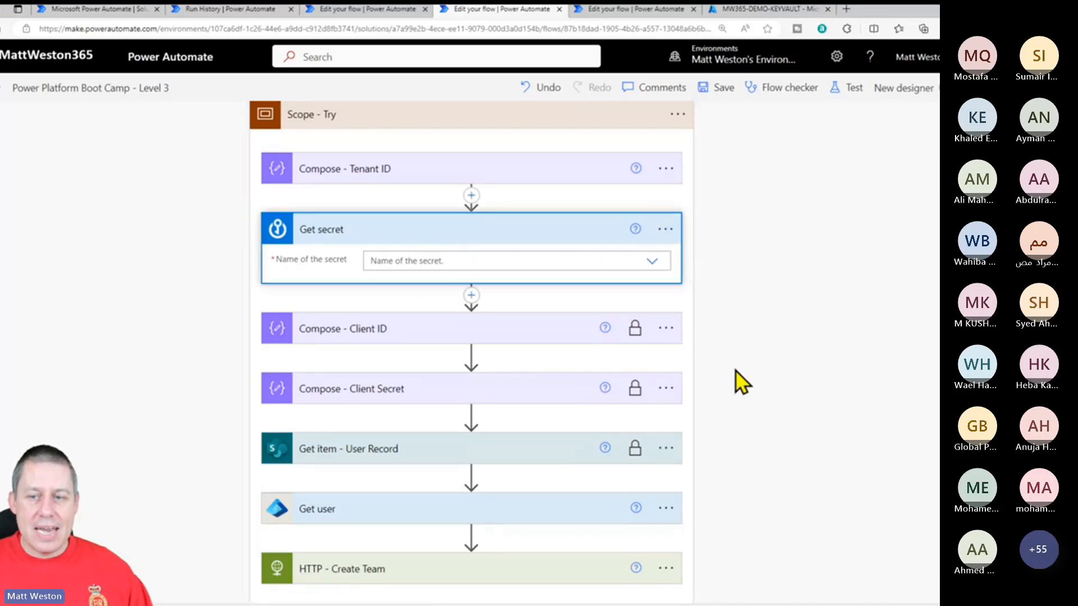
{"action": "left_click", "coordinate": [665, 229]}
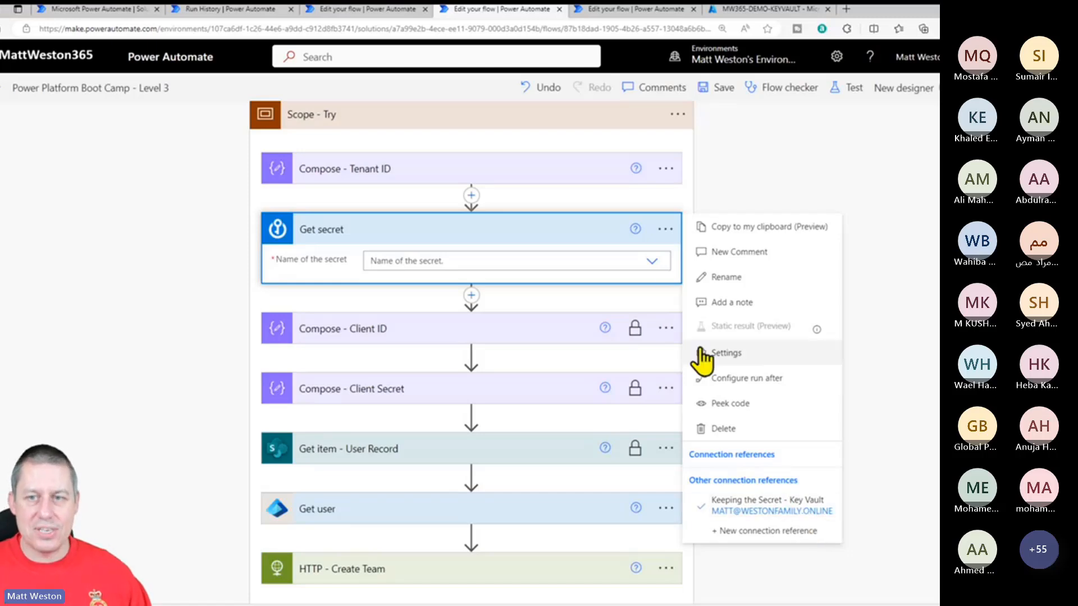
{"action": "left_click", "coordinate": [646, 260]}
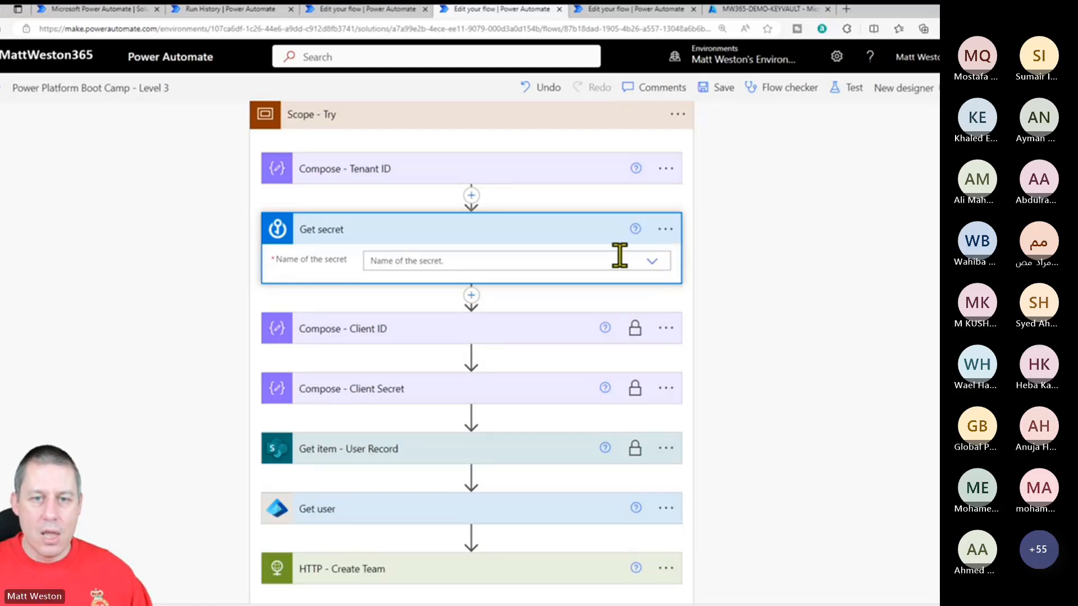
{"action": "left_click", "coordinate": [618, 254]}
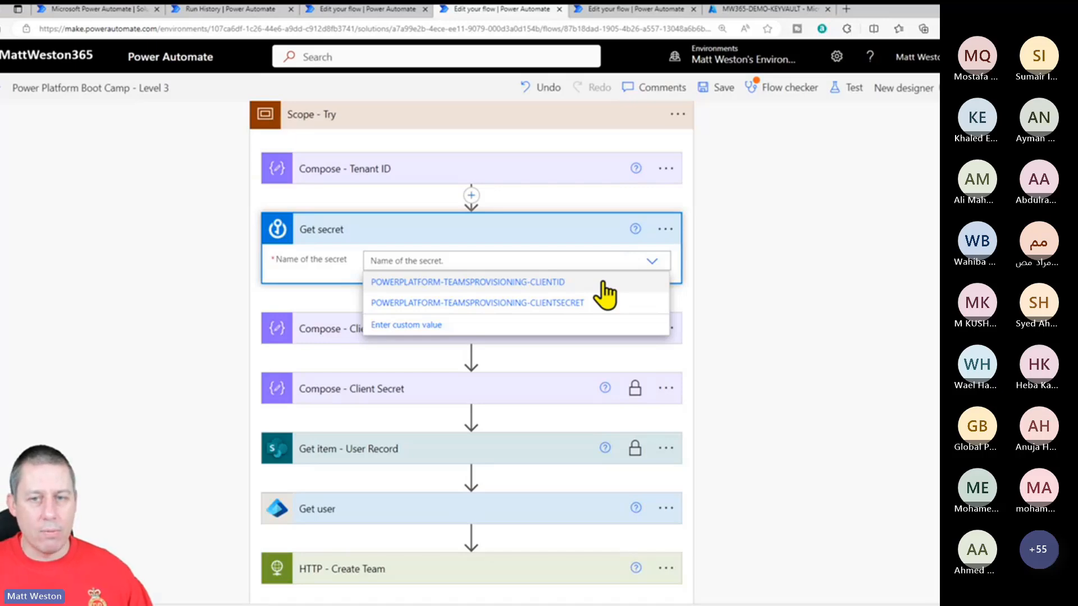
{"action": "left_click", "coordinate": [500, 283]}
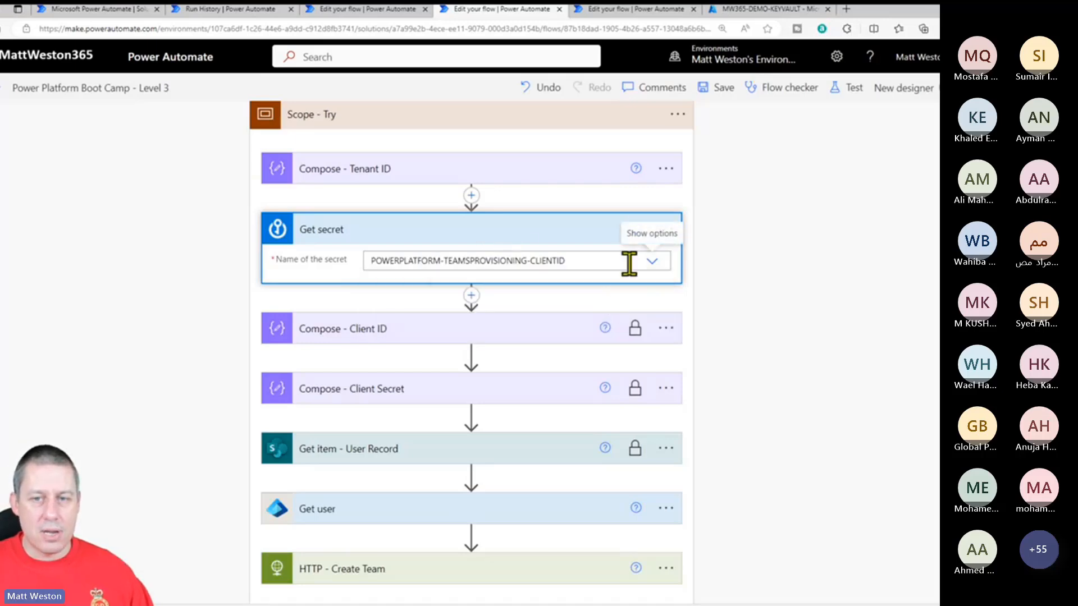
Rename the Get secret action as Get secret - Client ID.
{"action": "left_click", "coordinate": [666, 229]}
{"action": "left_click", "coordinate": [738, 279]}
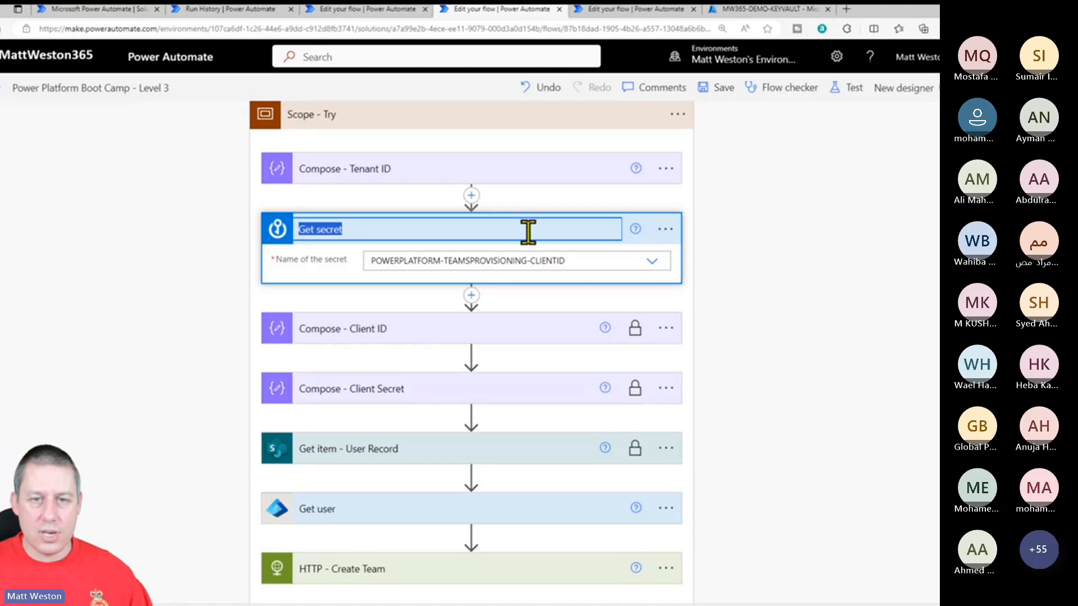
{"action": "key", "text": "End"}
{"action": "type", "text": "- Client "}
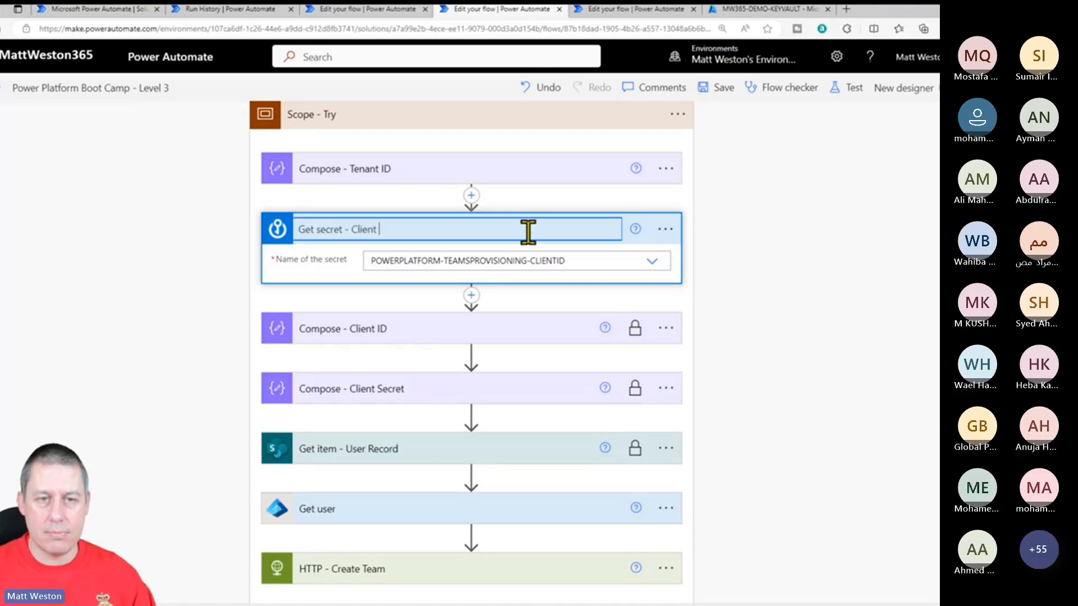
{"action": "type", "text": "ID"}
{"action": "key", "text": "Return"}
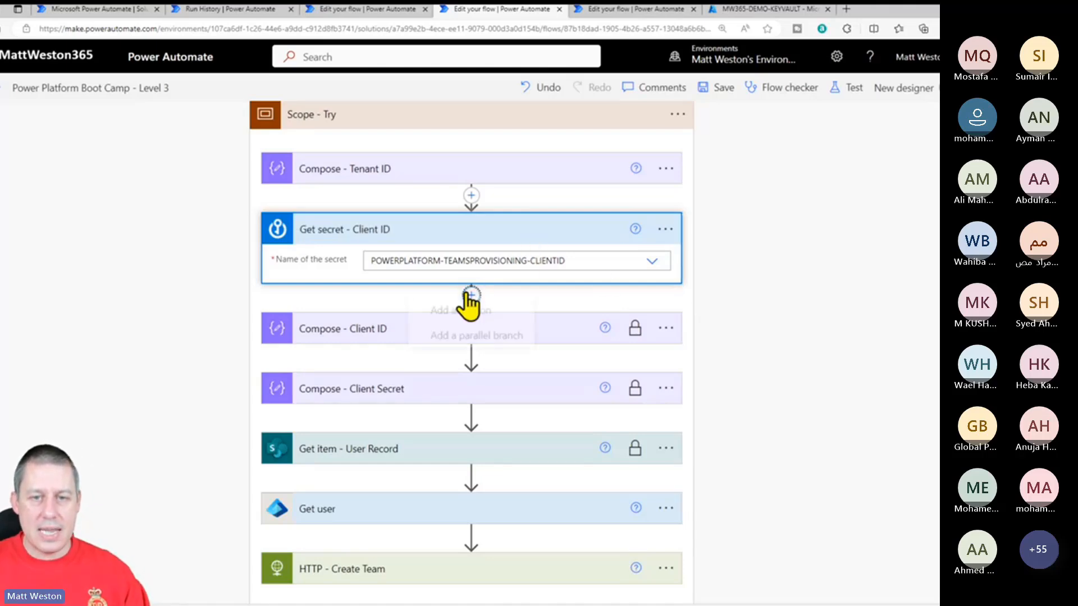
Add a second Azure Key Vault Get secret action directly after Get secret - Client ID.
{"action": "left_click", "coordinate": [471, 295]}
{"action": "left_click", "coordinate": [483, 316]}
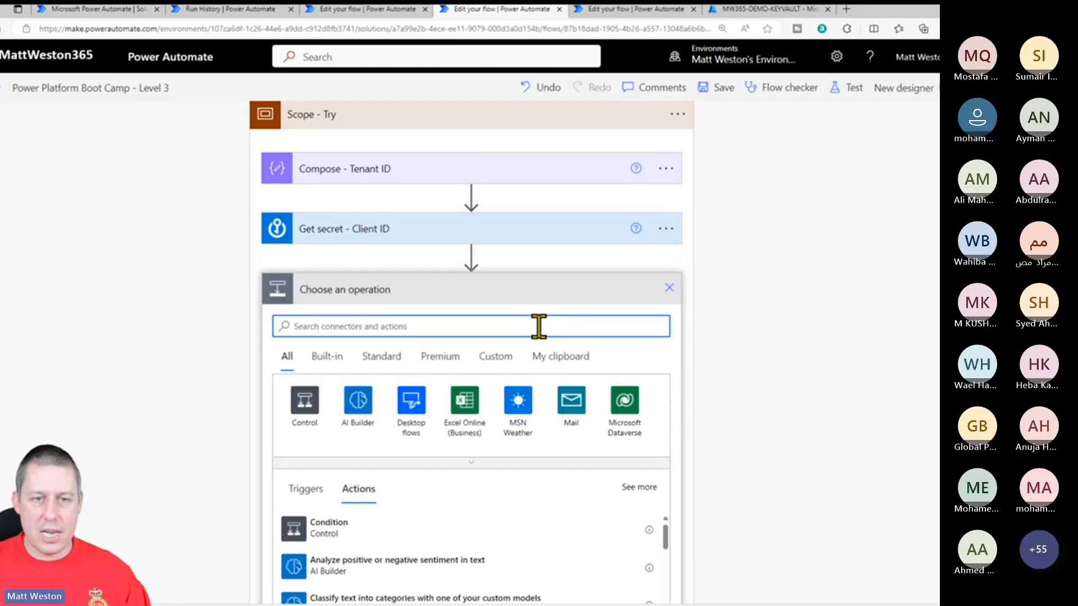
{"action": "type", "text": "Get Secret"}
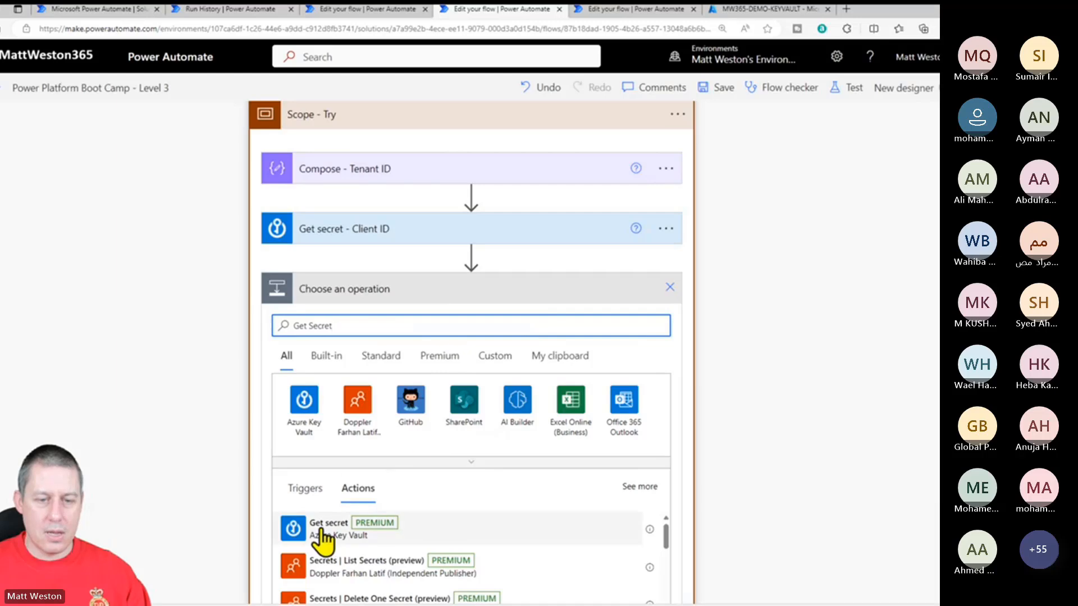
{"action": "left_click", "coordinate": [323, 526]}
Rename the second Get secret action as Get secret - Client Secret.
{"action": "left_click", "coordinate": [666, 288]}
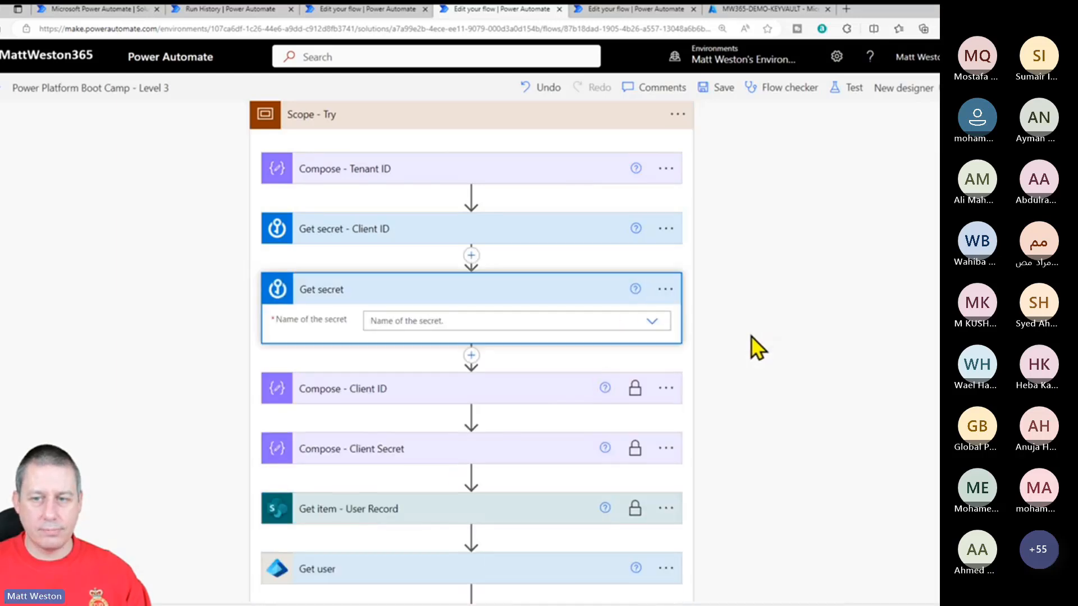
{"action": "left_click", "coordinate": [666, 288]}
{"action": "left_click", "coordinate": [731, 333]}
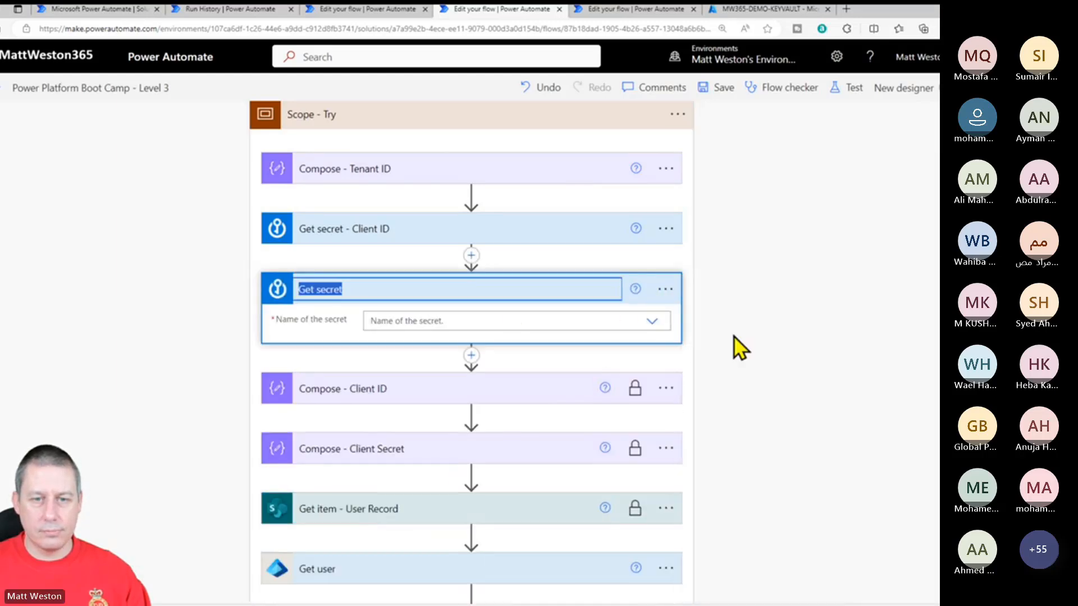
{"action": "left_click", "coordinate": [446, 292]}
{"action": "type", "text": "- Clien"}
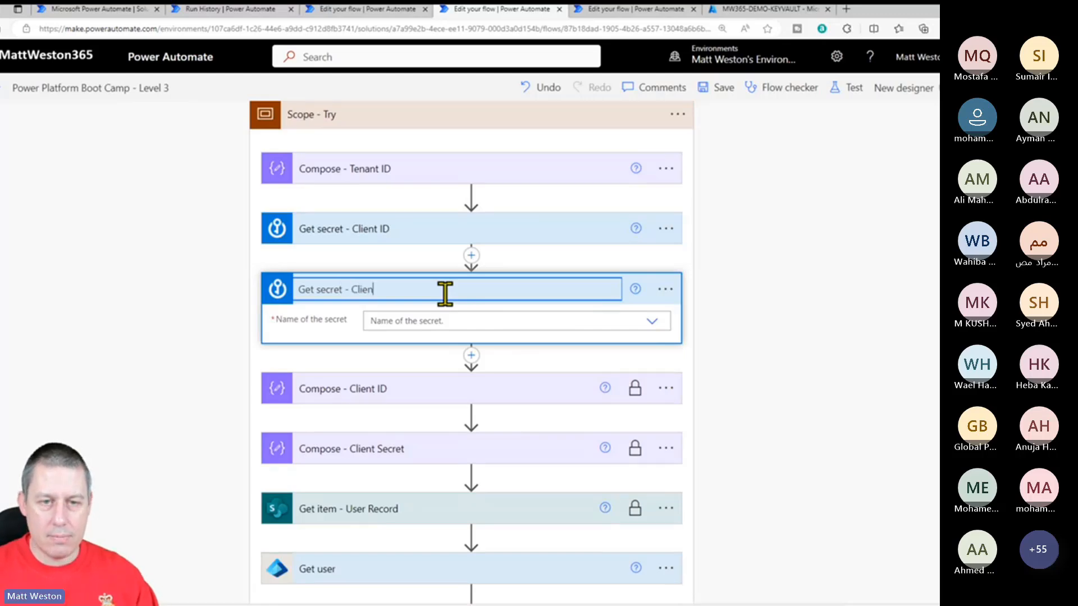
{"action": "type", "text": "t Secret"}
{"action": "key", "text": "Return"}
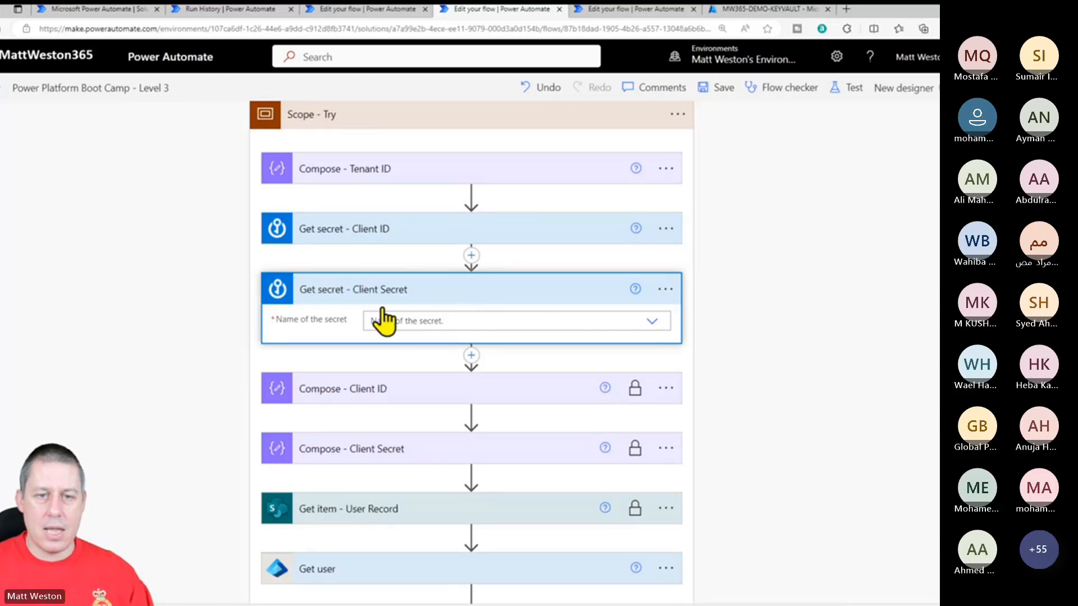
Set the secret name of Get secret - Client Secret to POWERPLATFORM-TEAMSPROVISIONING-CLIENTSECRET.
{"action": "left_click", "coordinate": [652, 321]}
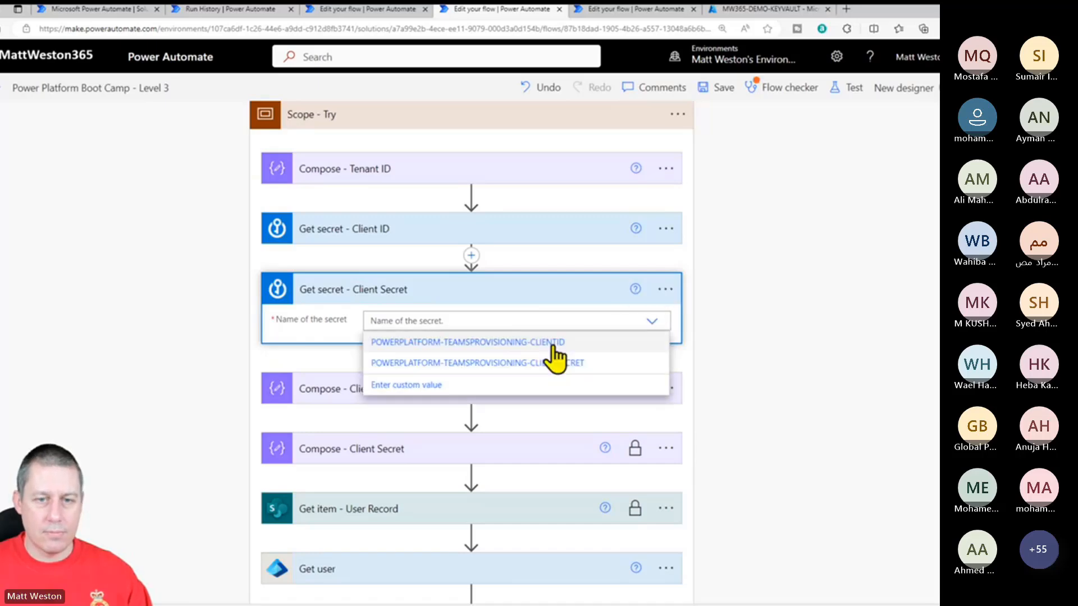
{"action": "left_click", "coordinate": [516, 363]}
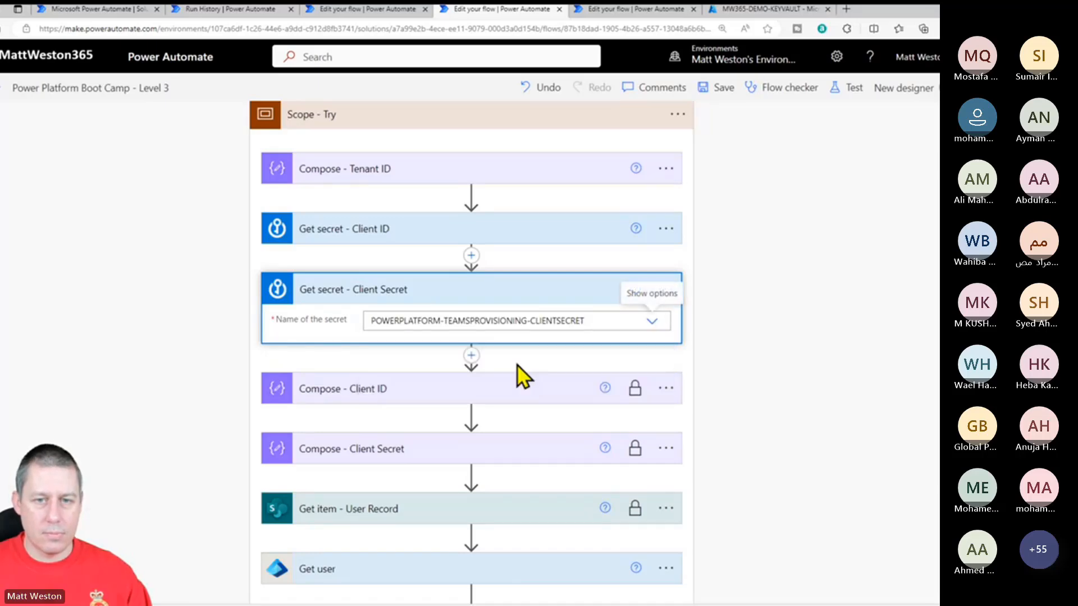
{"action": "left_click", "coordinate": [736, 317]}
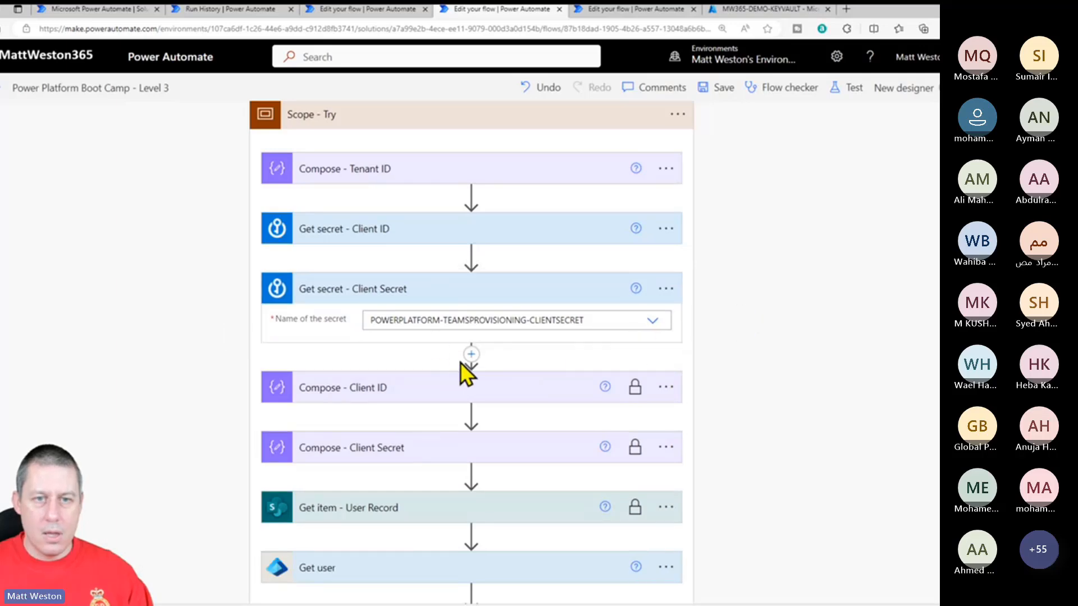
Clear the placeholder text "Replace this value" from the Inputs of Compose - Client ID.
{"action": "left_click", "coordinate": [448, 230]}
{"action": "scroll", "coordinate": [791, 342], "scroll_direction": "down", "scroll_amount": 2}
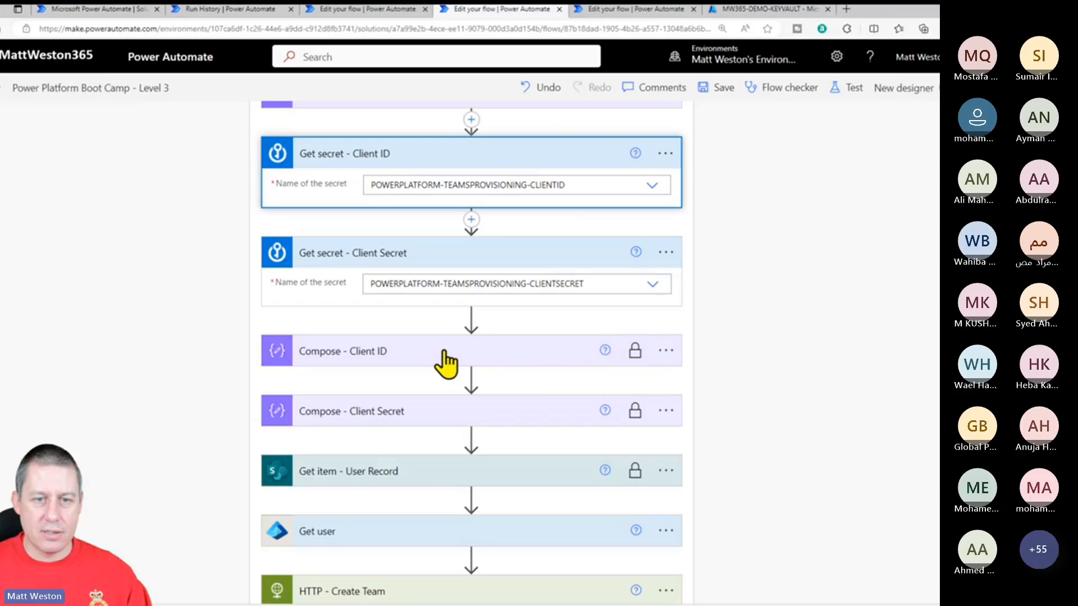
{"action": "left_click", "coordinate": [514, 379]}
{"action": "left_click_drag", "start_coordinate": [459, 375], "coordinate": [366, 380]}
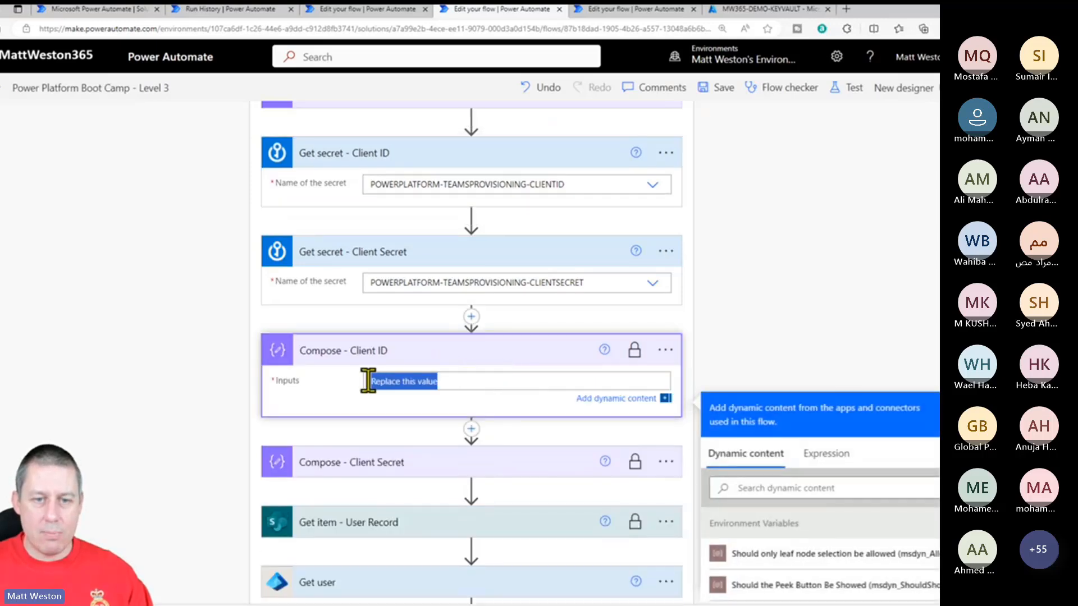
{"action": "key", "text": "BackSpace"}
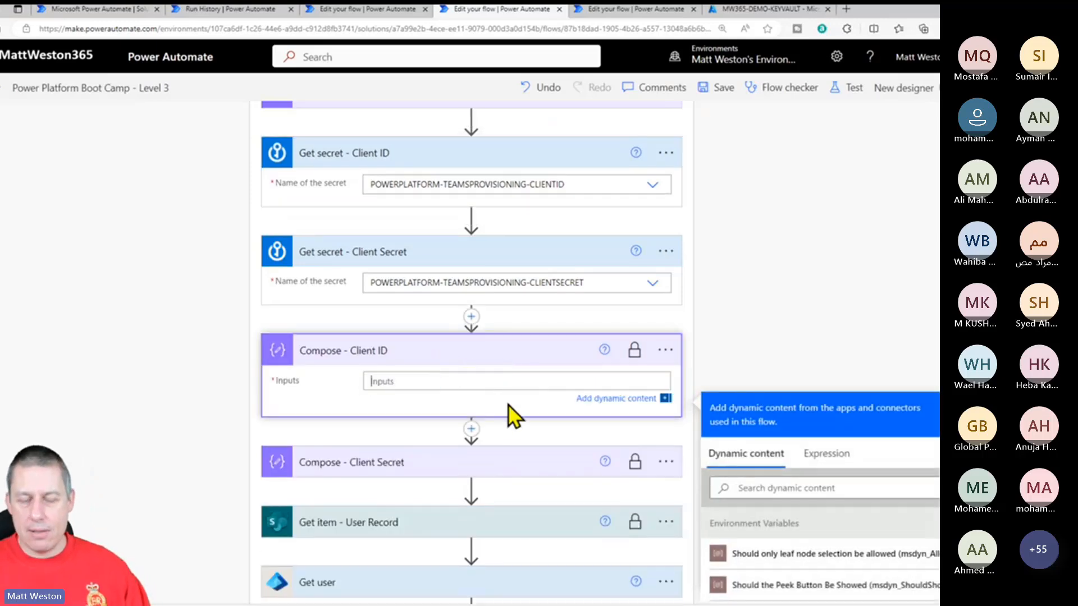
Insert the value output of Get secret - Client ID as the input of Compose - Client ID.
{"action": "scroll", "coordinate": [893, 325], "scroll_direction": "down", "scroll_amount": 3}
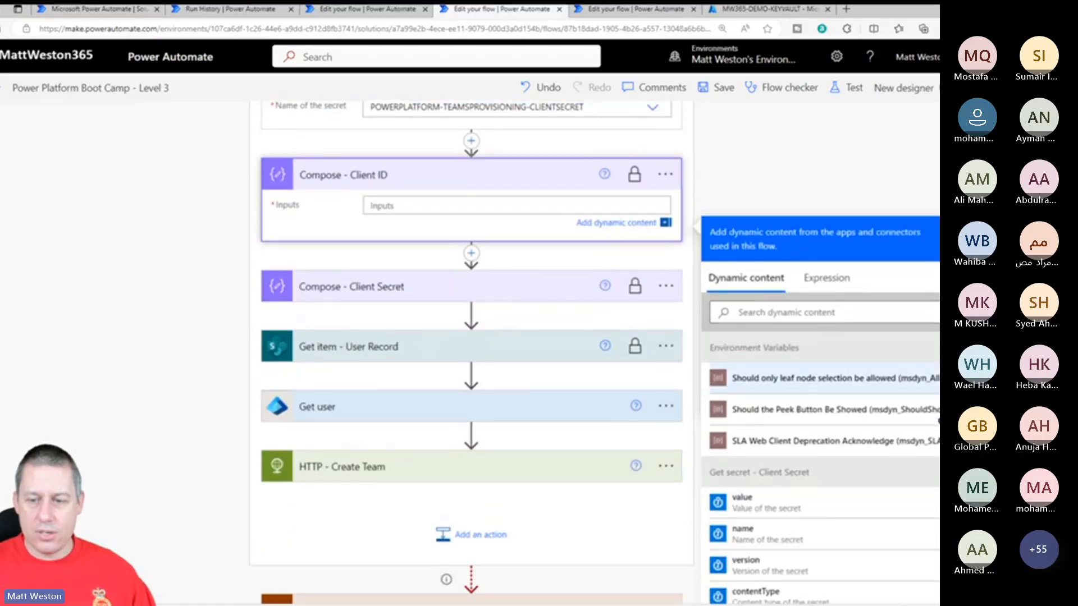
{"action": "scroll", "coordinate": [898, 422], "scroll_direction": "down", "scroll_amount": 2}
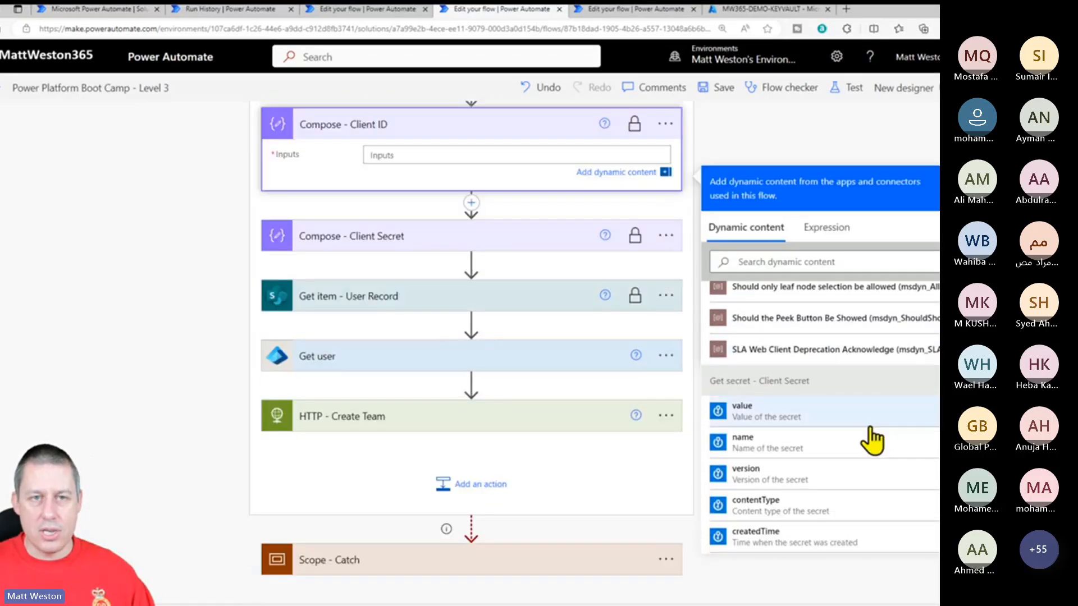
{"action": "scroll", "coordinate": [892, 414], "scroll_direction": "down", "scroll_amount": 1}
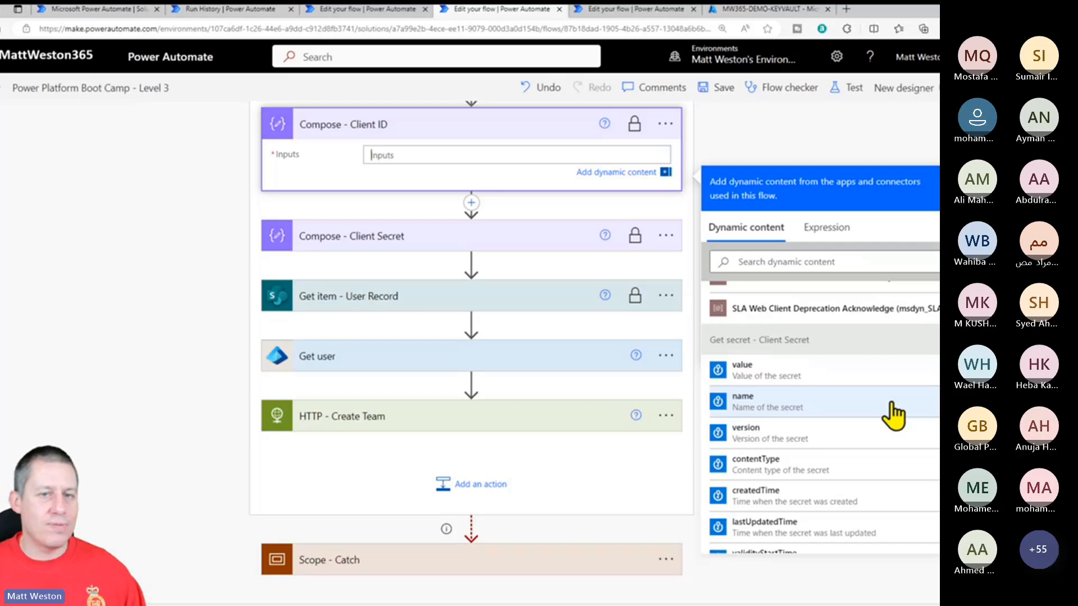
{"action": "scroll", "coordinate": [892, 414], "scroll_direction": "down", "scroll_amount": 3}
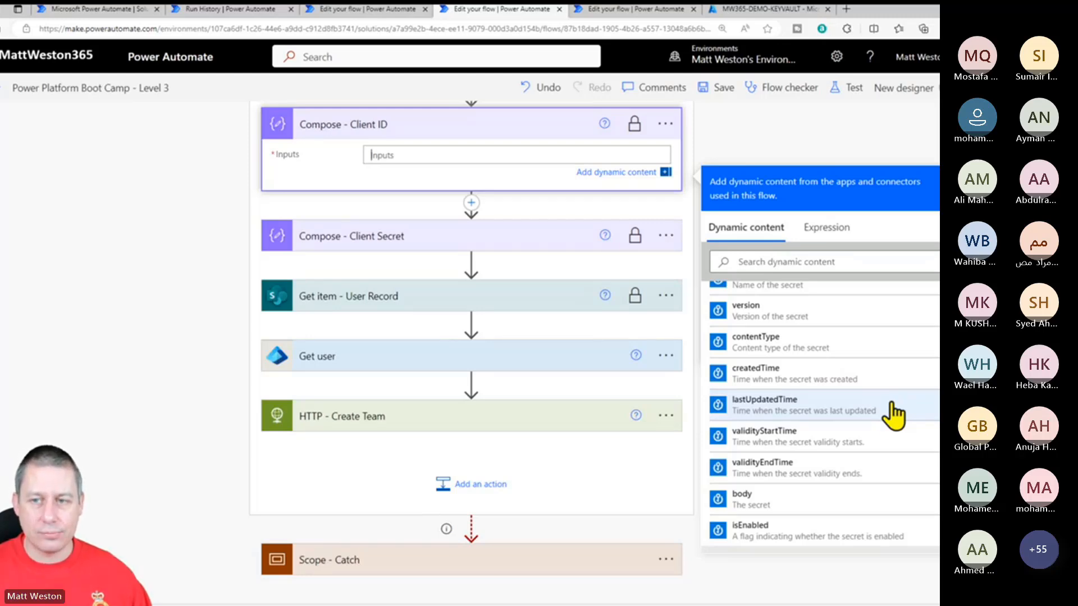
{"action": "scroll", "coordinate": [893, 414], "scroll_direction": "up", "scroll_amount": 2}
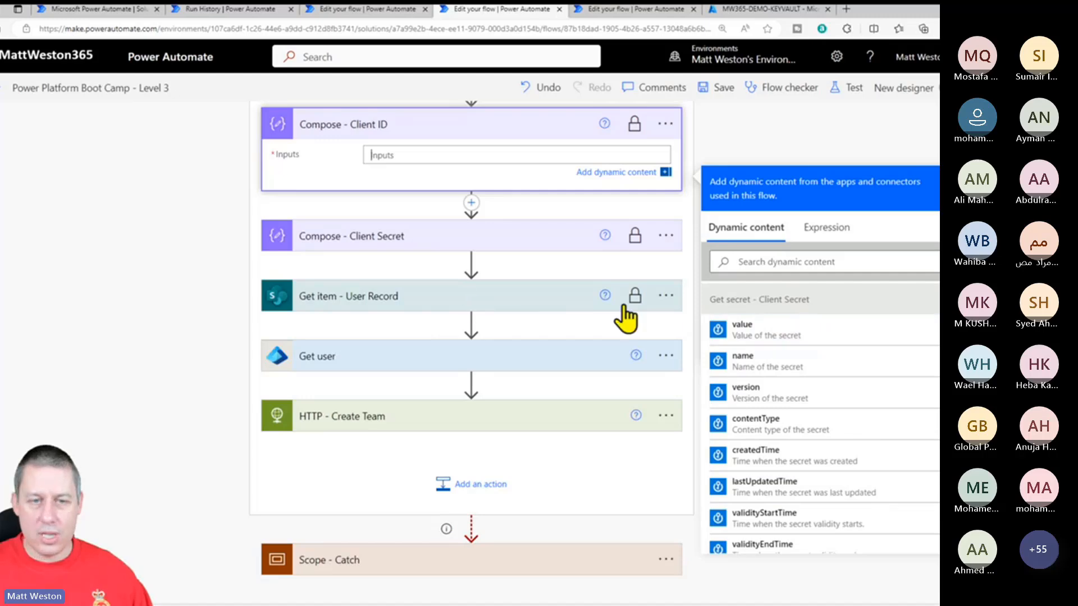
{"action": "scroll", "coordinate": [868, 393], "scroll_direction": "down", "scroll_amount": 10}
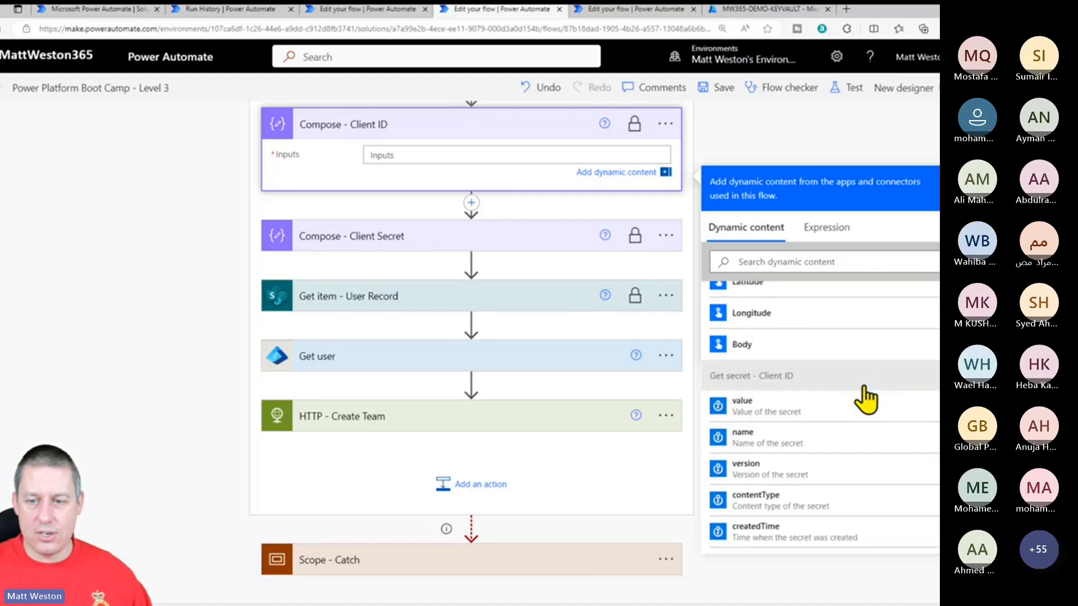
{"action": "scroll", "coordinate": [867, 399], "scroll_direction": "down", "scroll_amount": 3}
{"action": "scroll", "coordinate": [841, 393], "scroll_direction": "up", "scroll_amount": 2}
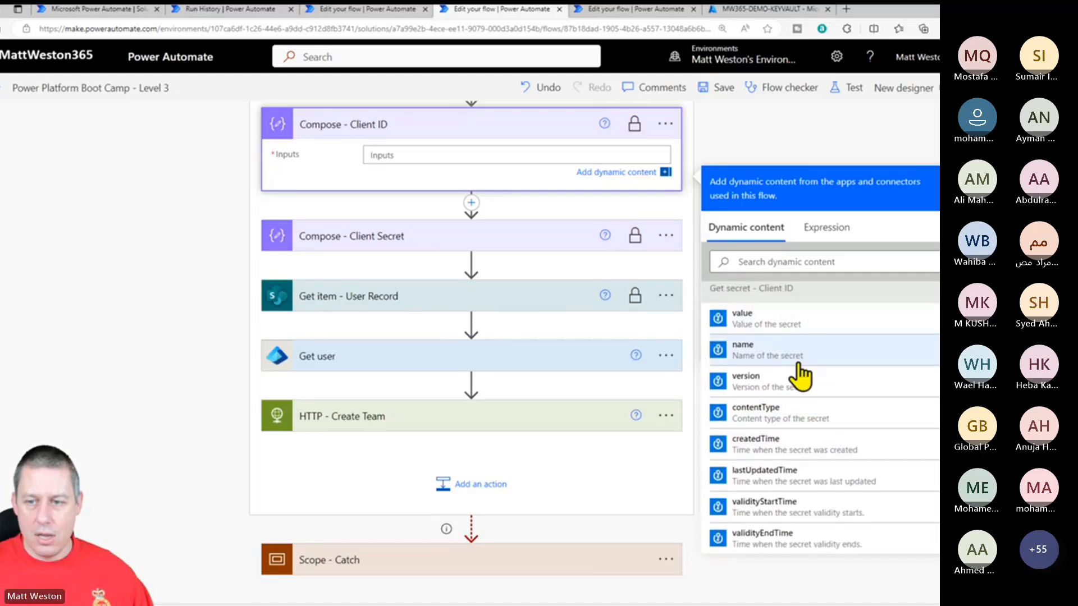
{"action": "left_click", "coordinate": [783, 320]}
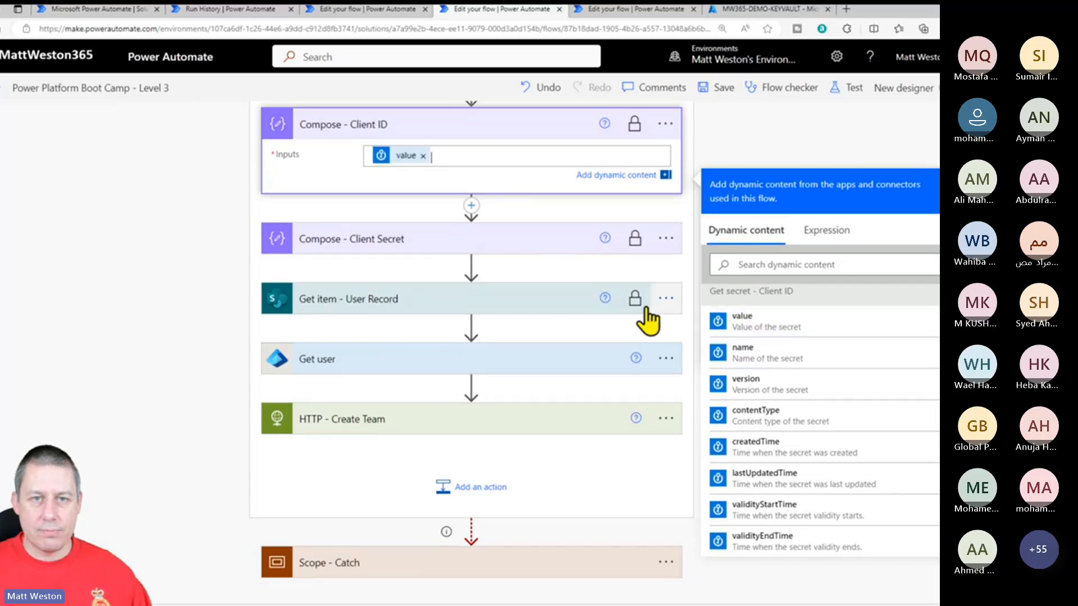
Insert the value output of Get secret - Client Secret into the Inputs of Compose - Client Secret.
{"action": "left_click", "coordinate": [410, 238]}
{"action": "left_click", "coordinate": [435, 255]}
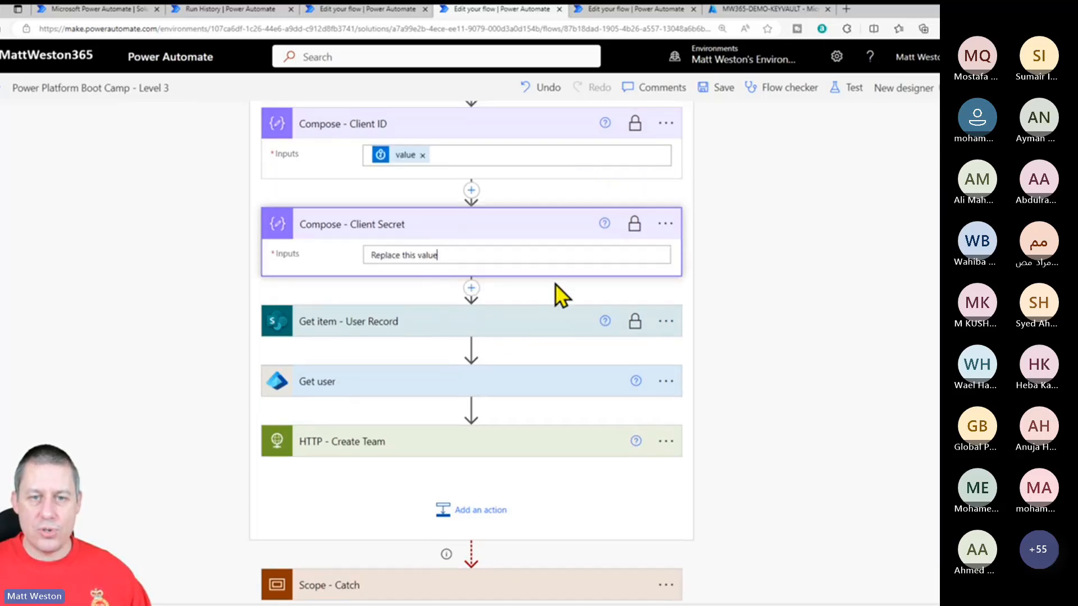
{"action": "left_click", "coordinate": [845, 362]}
{"action": "type", "text": "value"}
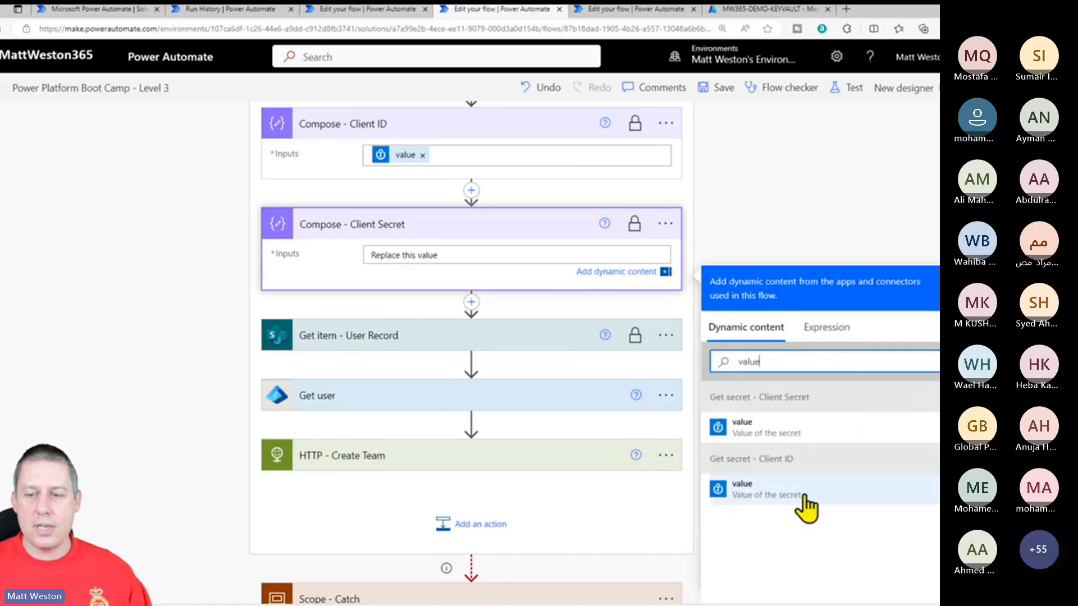
{"action": "left_click", "coordinate": [789, 437]}
Delete the placeholder text "Replace this value" from Compose - Client Secret, keeping only the dynamic value token.
{"action": "double_click", "coordinate": [389, 258]}
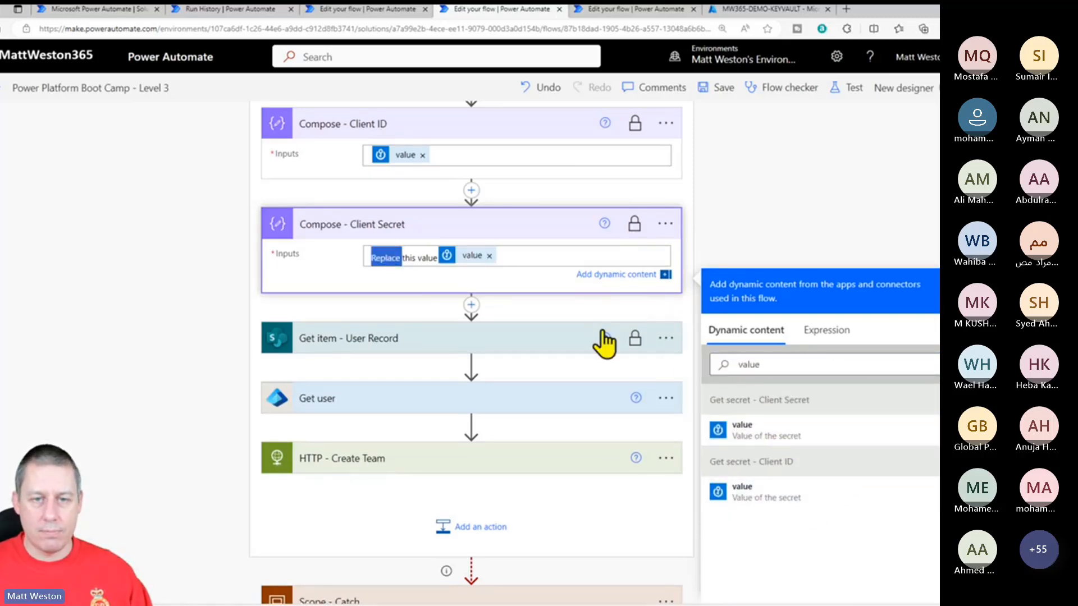
{"action": "key", "text": "Delete"}
{"action": "key", "text": "Delete"}
{"action": "key", "text": "Delete"}
{"action": "key", "text": "Delete"}
{"action": "key", "text": "Delete"}
{"action": "key", "text": "Delete"}
{"action": "key", "text": "Delete"}
{"action": "key", "text": "Delete"}
{"action": "key", "text": "Delete"}
{"action": "key", "text": "Delete"}
{"action": "key", "text": "Delete"}
{"action": "key", "text": "Delete"}
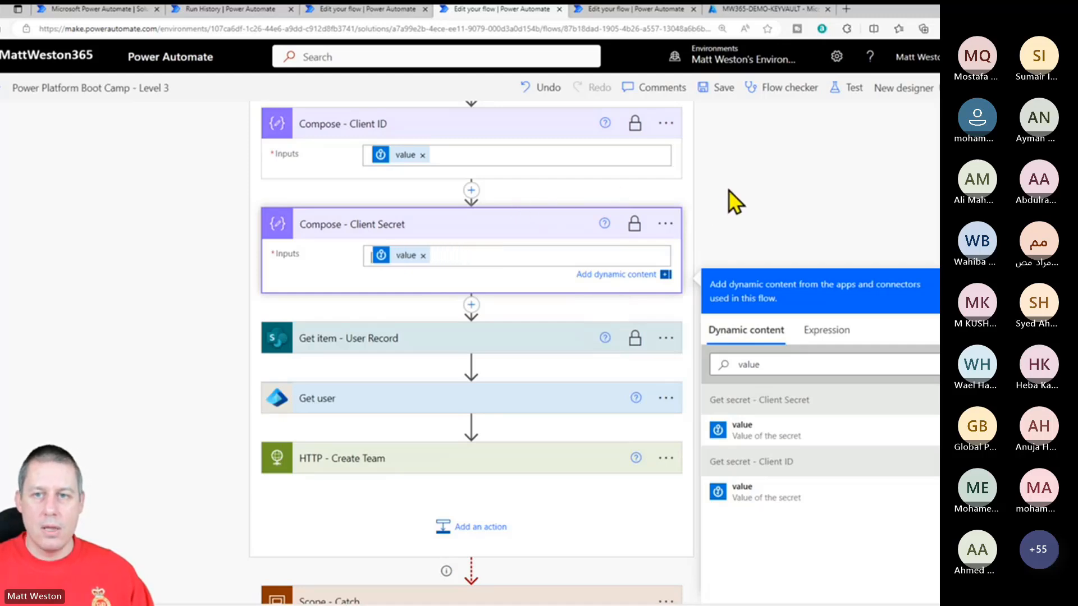
Save the flow and start a manual test of it.
{"action": "scroll", "coordinate": [721, 203], "scroll_direction": "up", "scroll_amount": 1}
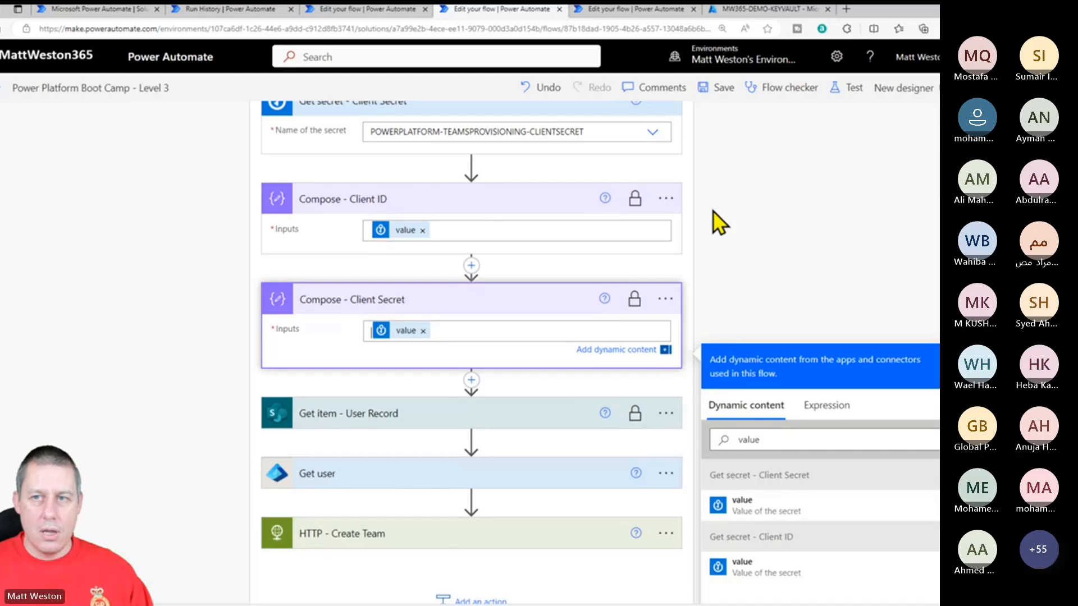
{"action": "scroll", "coordinate": [716, 213], "scroll_direction": "up", "scroll_amount": 1}
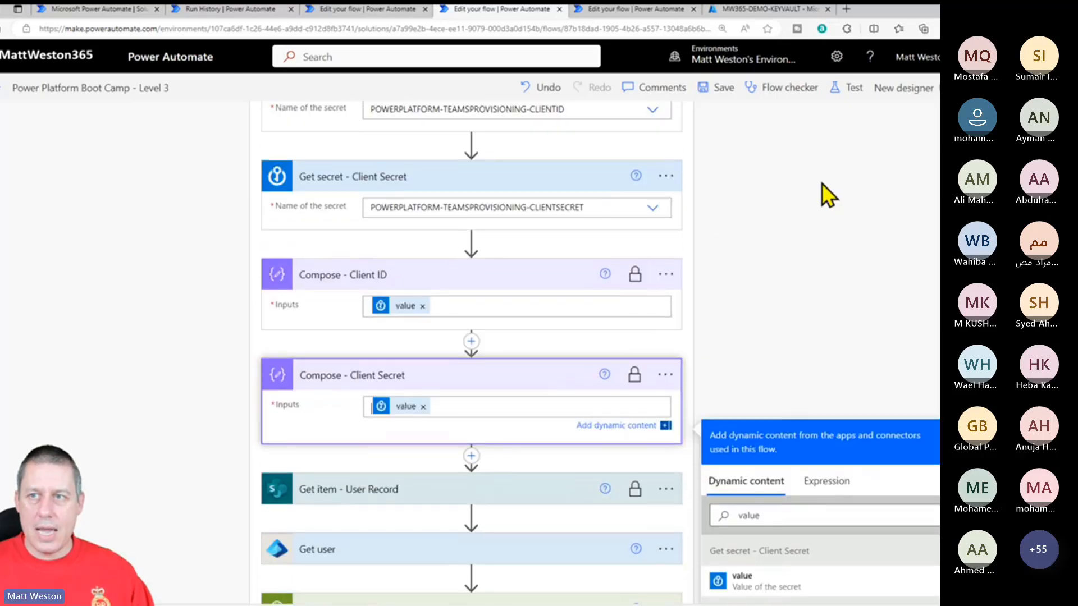
{"action": "left_click", "coordinate": [852, 103]}
{"action": "left_click", "coordinate": [746, 125]}
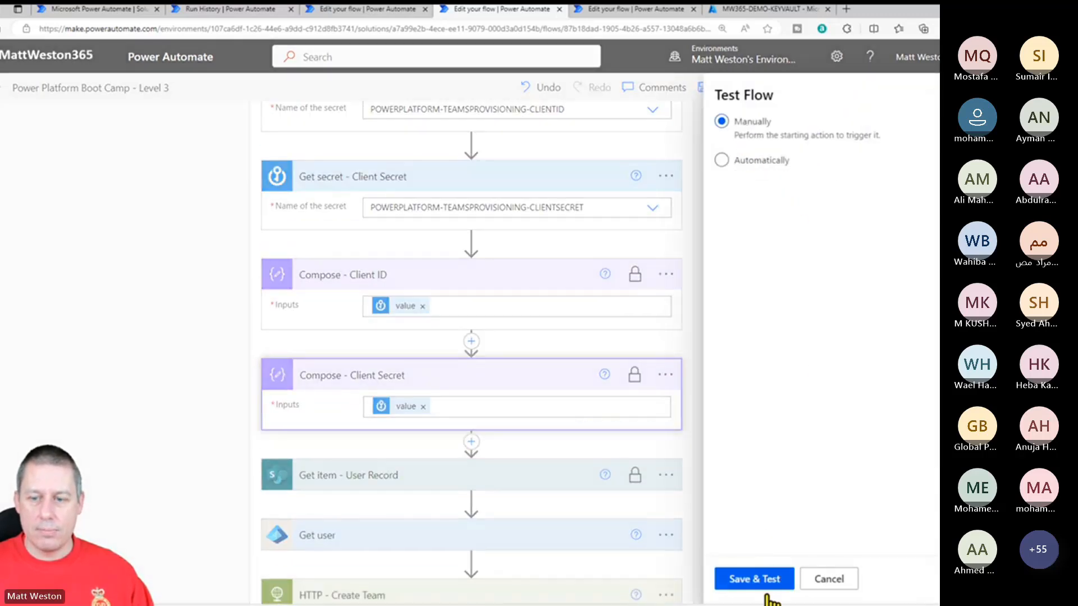
{"action": "left_click", "coordinate": [773, 589]}
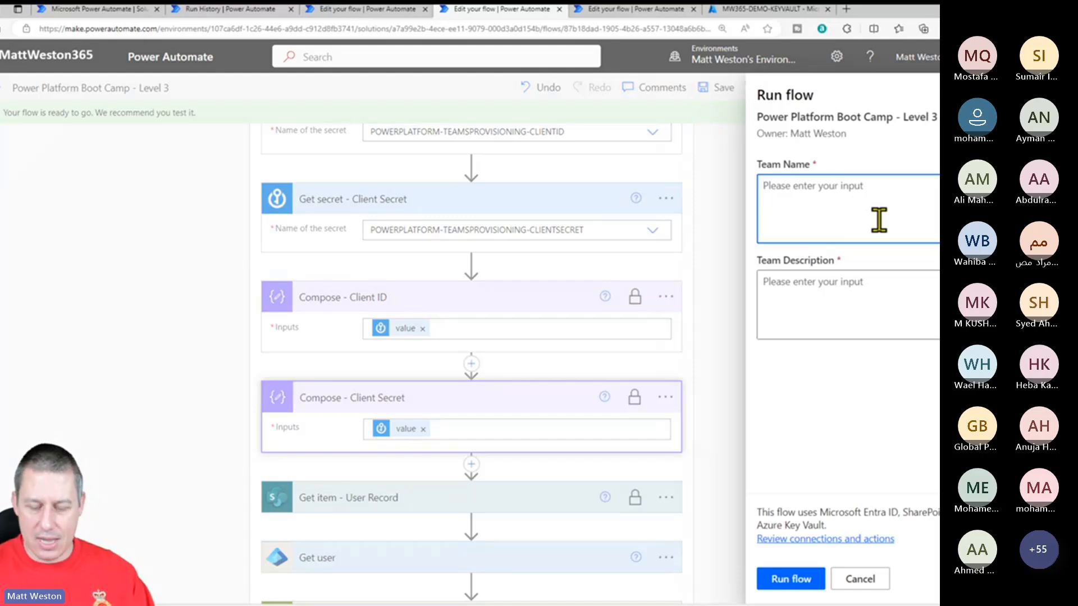
Enter "Saudi Arabia - Level 3" as the team name for the test run.
{"action": "type", "text": "Saudi Arabie - L"}
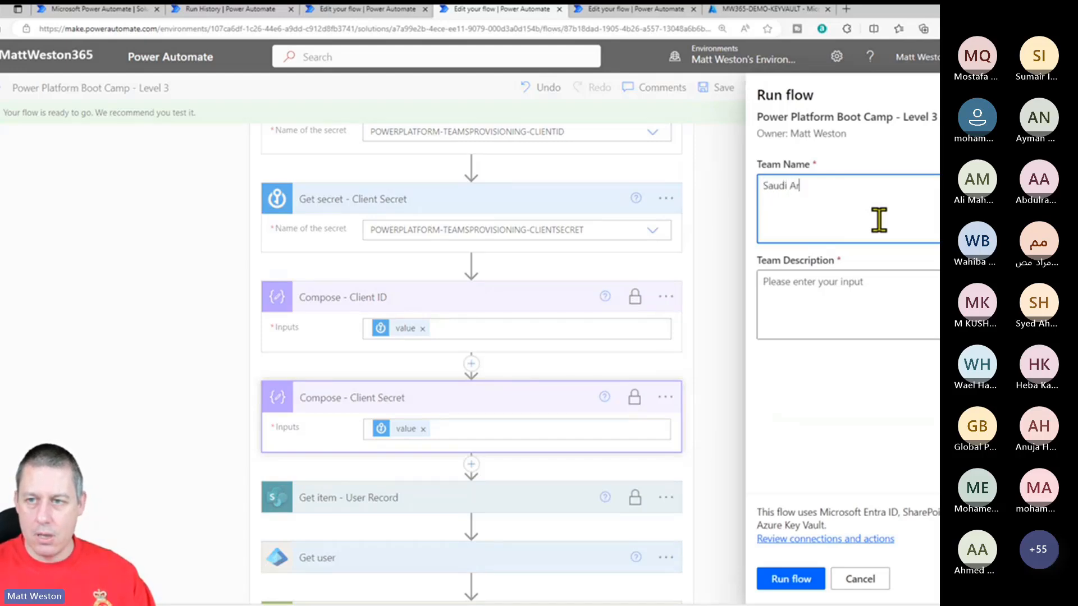
{"action": "key", "text": "BackSpace"}
{"action": "key", "text": "BackSpace"}
{"action": "key", "text": "BackSpace"}
{"action": "key", "text": "BackSpace"}
{"action": "key", "text": "BackSpace"}
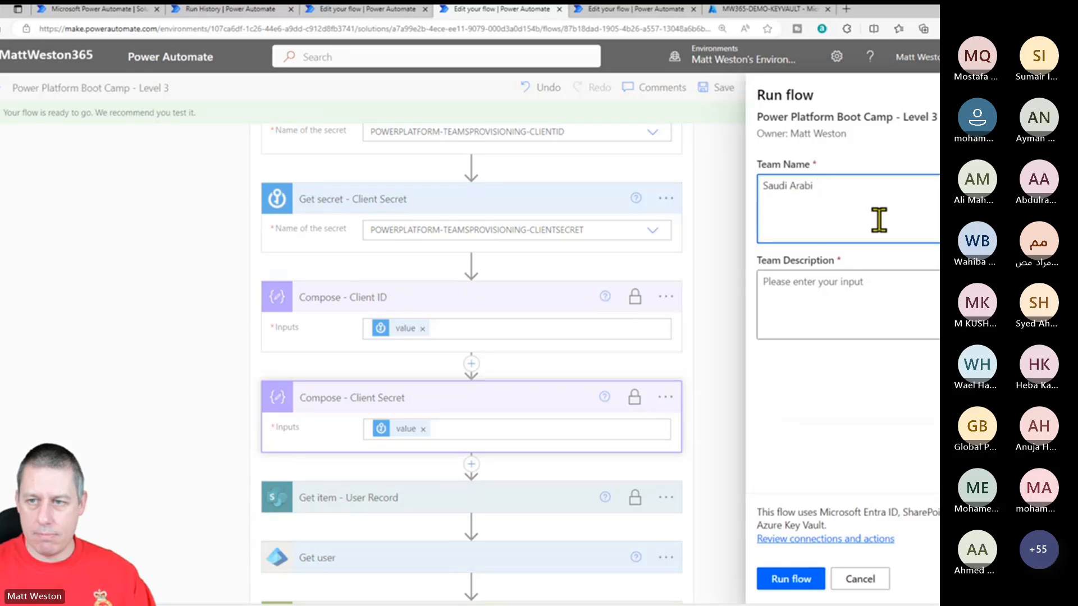
{"action": "type", "text": "a - Level 3"}
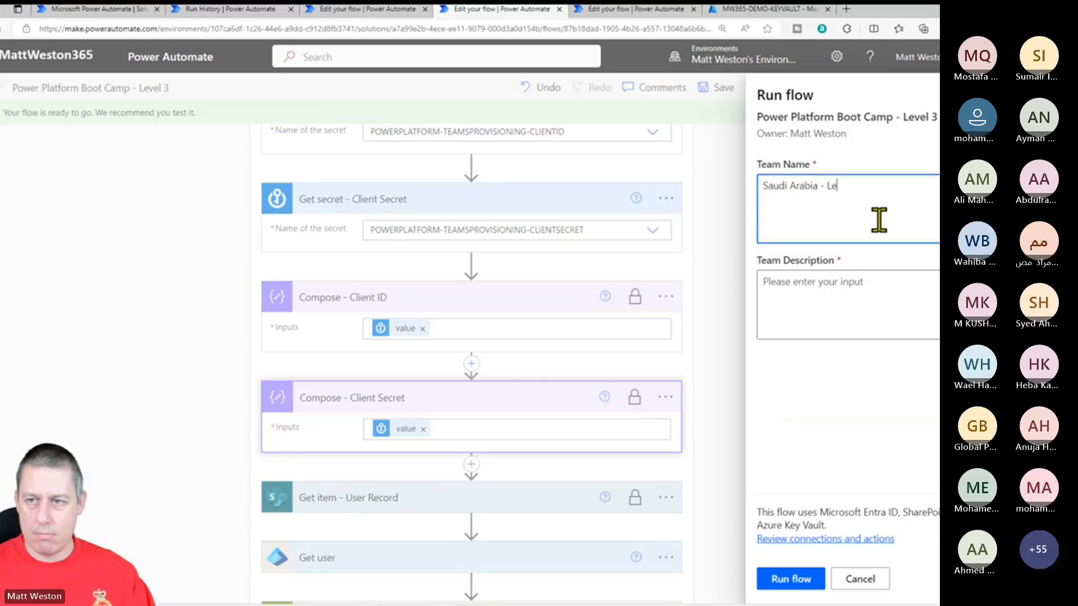
Copy the team name into the Team Description, run the flow and go to its run details.
{"action": "key", "text": "ctrl+a"}
{"action": "key", "text": "ctrl+c"}
{"action": "left_click", "coordinate": [842, 286]}
{"action": "key", "text": "ctrl+v"}
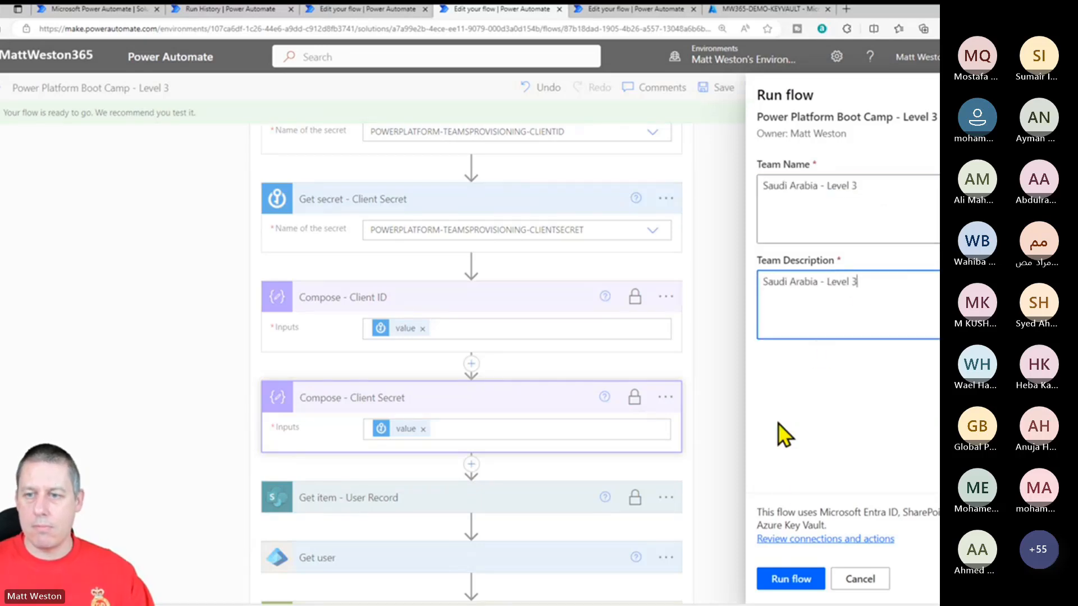
{"action": "left_click", "coordinate": [789, 578]}
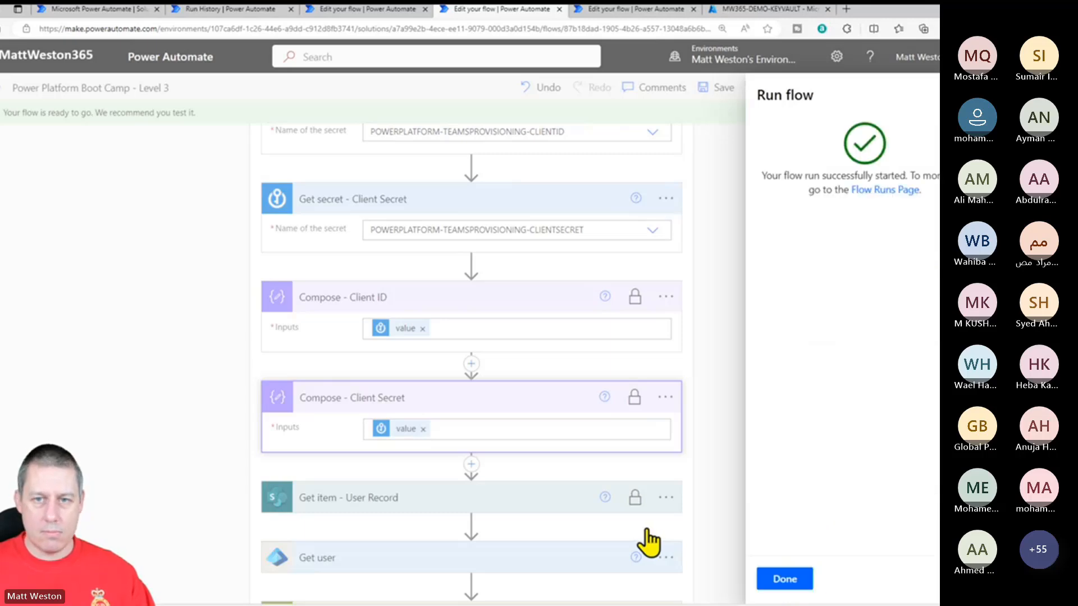
{"action": "left_click", "coordinate": [791, 583]}
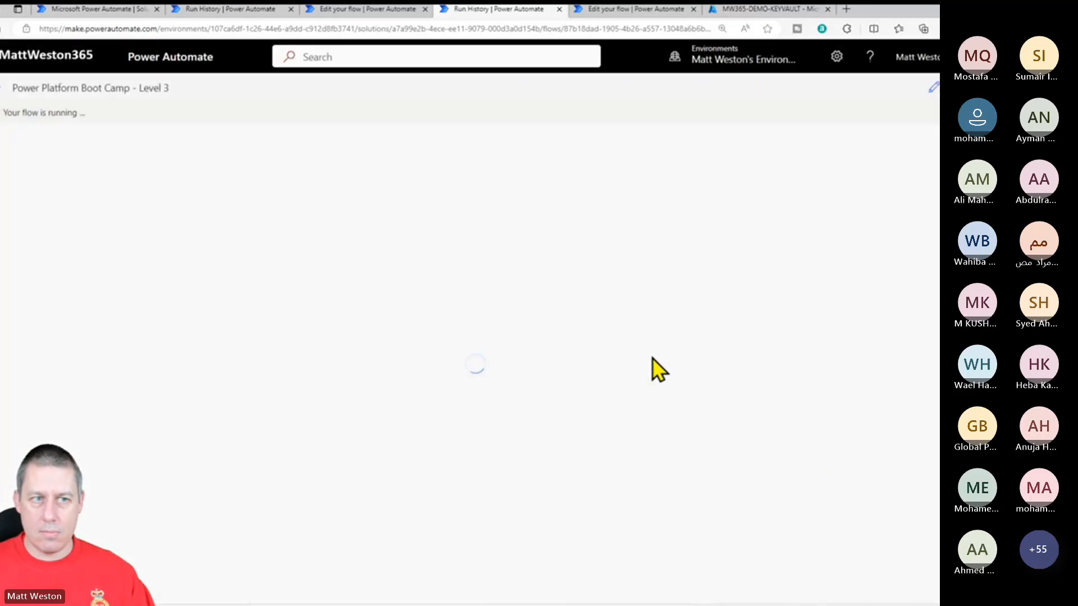
Examine the inputs and outputs of Get secret - Client ID and Get secret - Client Secret in the flow run.
{"action": "left_click", "coordinate": [576, 230]}
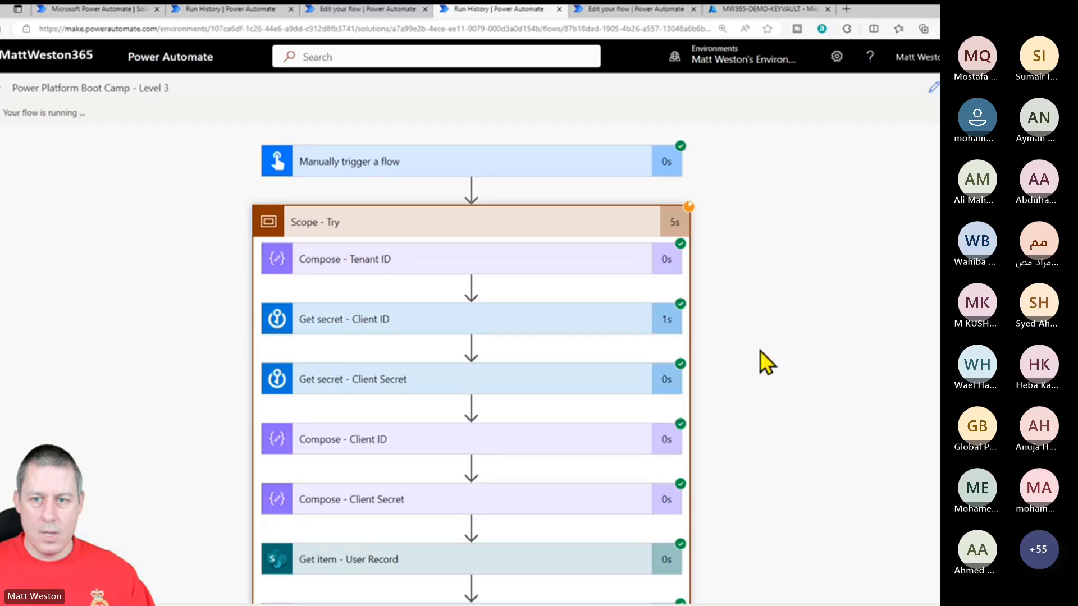
{"action": "scroll", "coordinate": [474, 234], "scroll_direction": "down", "scroll_amount": 3}
{"action": "left_click", "coordinate": [559, 179]}
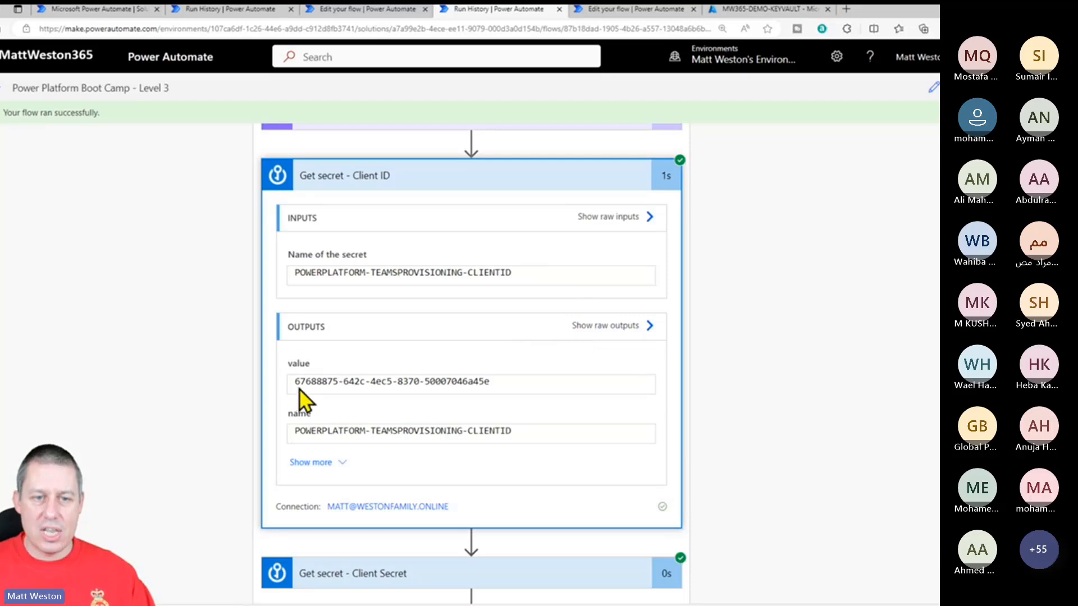
{"action": "scroll", "coordinate": [612, 427], "scroll_direction": "down", "scroll_amount": 3}
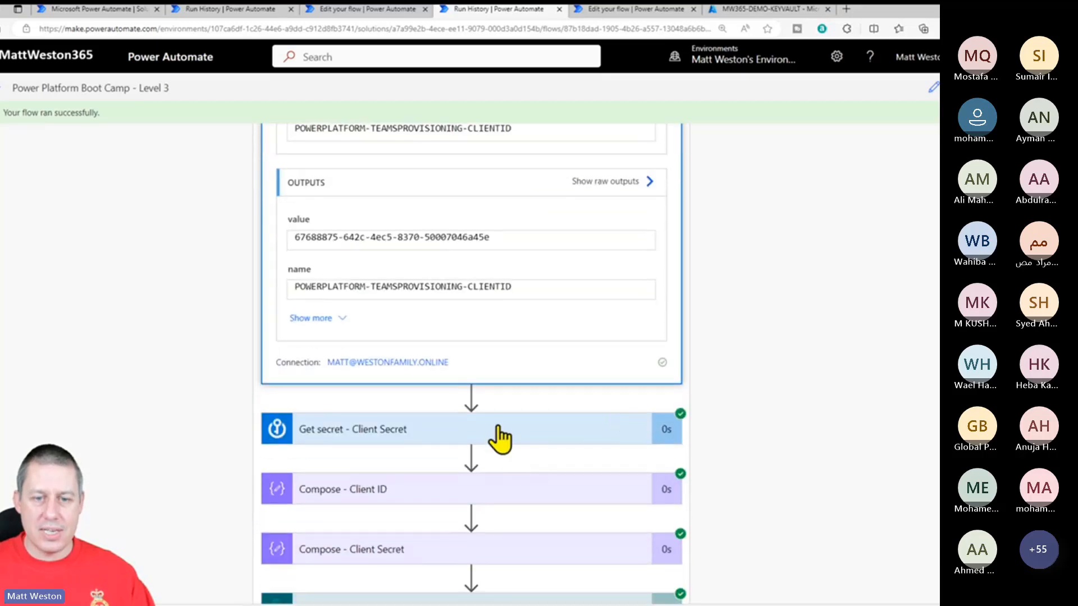
{"action": "left_click", "coordinate": [499, 432]}
{"action": "scroll", "coordinate": [609, 362], "scroll_direction": "down", "scroll_amount": 4}
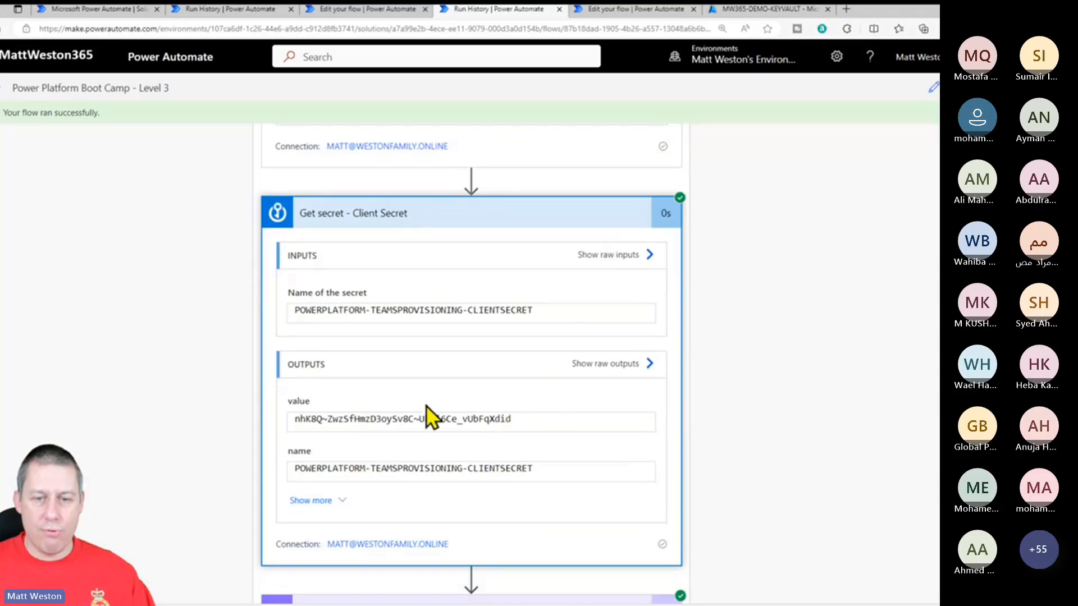
{"action": "scroll", "coordinate": [656, 426], "scroll_direction": "down", "scroll_amount": 5}
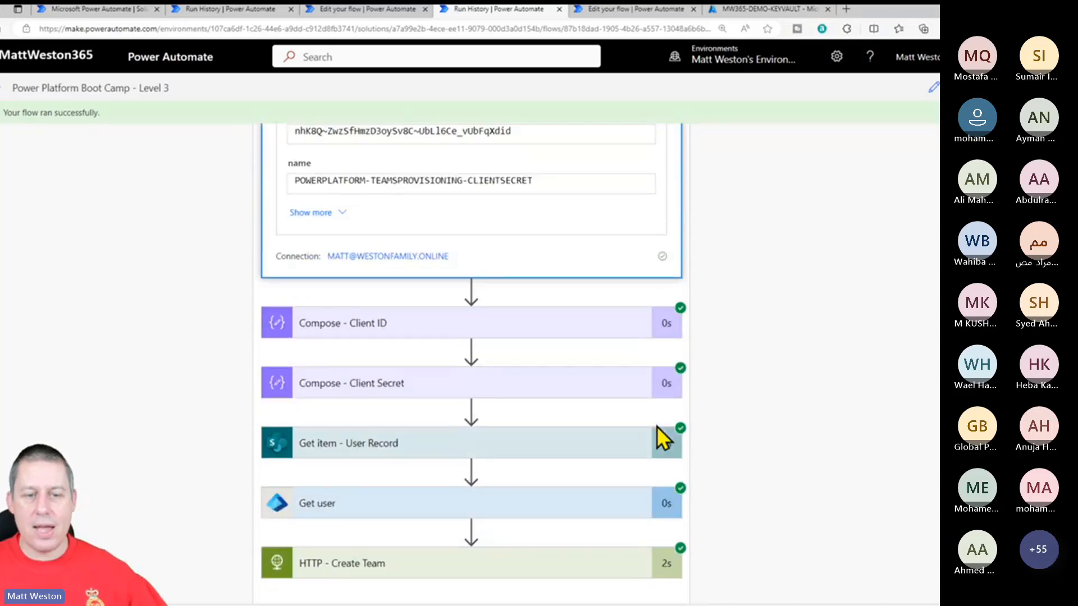
{"action": "scroll", "coordinate": [692, 379], "scroll_direction": "up", "scroll_amount": 5}
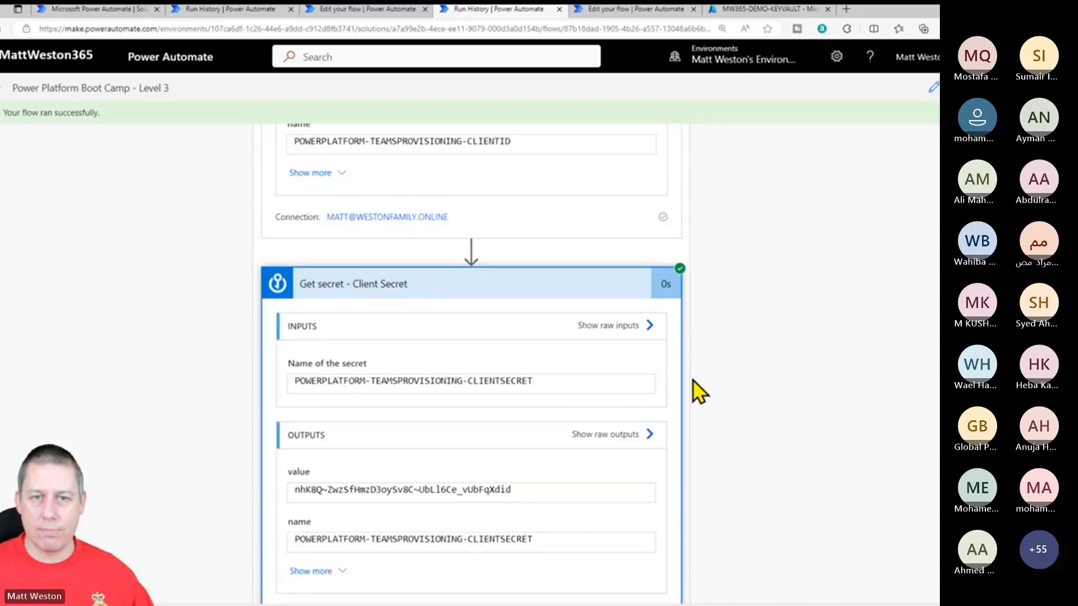
Edit the flow and turn on Secure Inputs and Secure Outputs for the Get secret - Client ID action.
{"action": "left_click", "coordinate": [935, 88]}
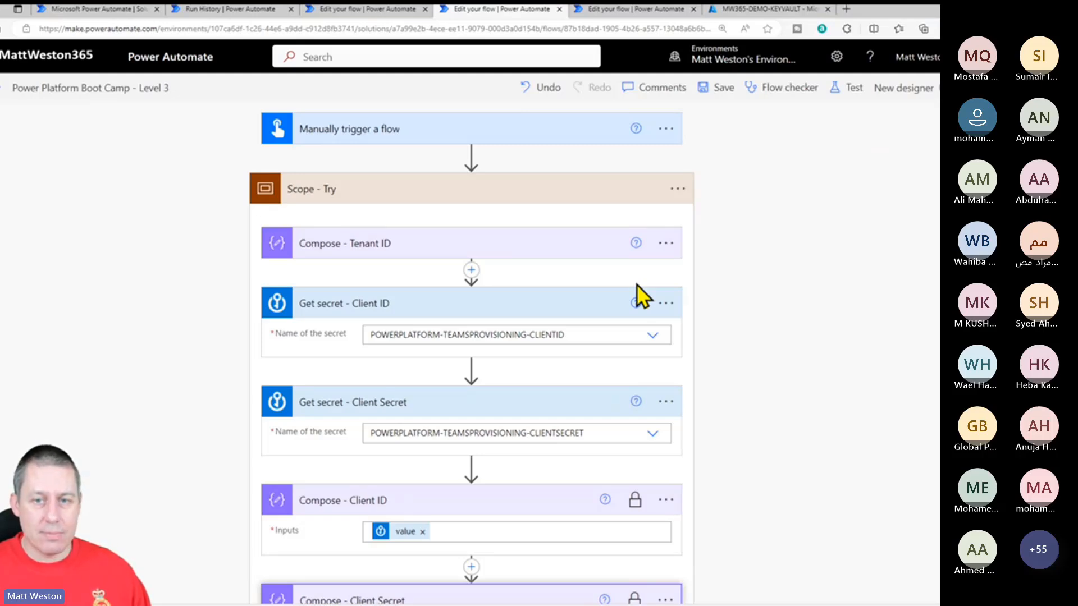
{"action": "left_click", "coordinate": [667, 305]}
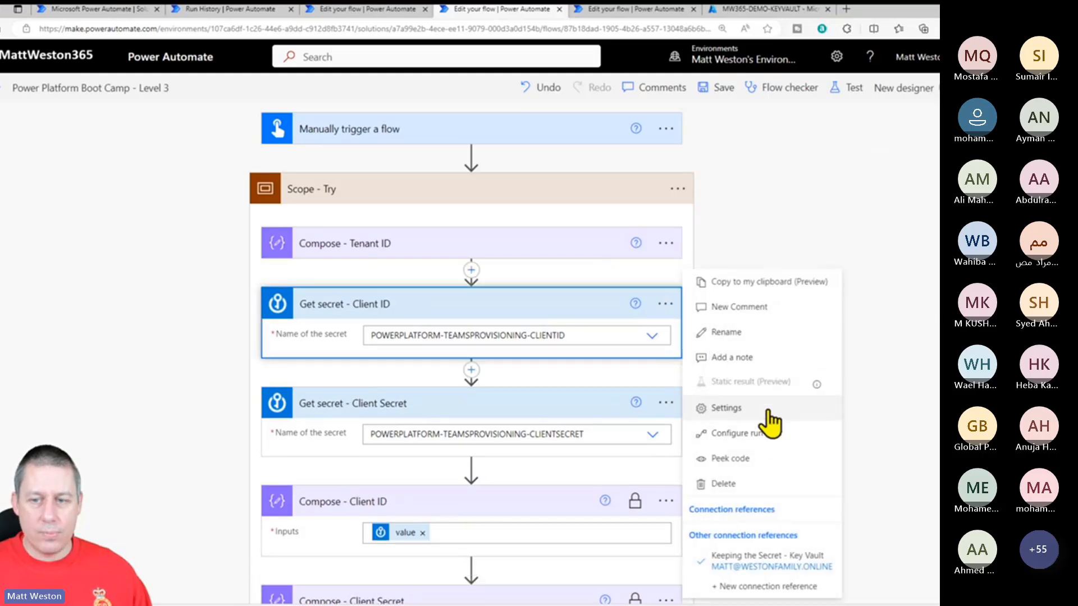
{"action": "left_click", "coordinate": [791, 410]}
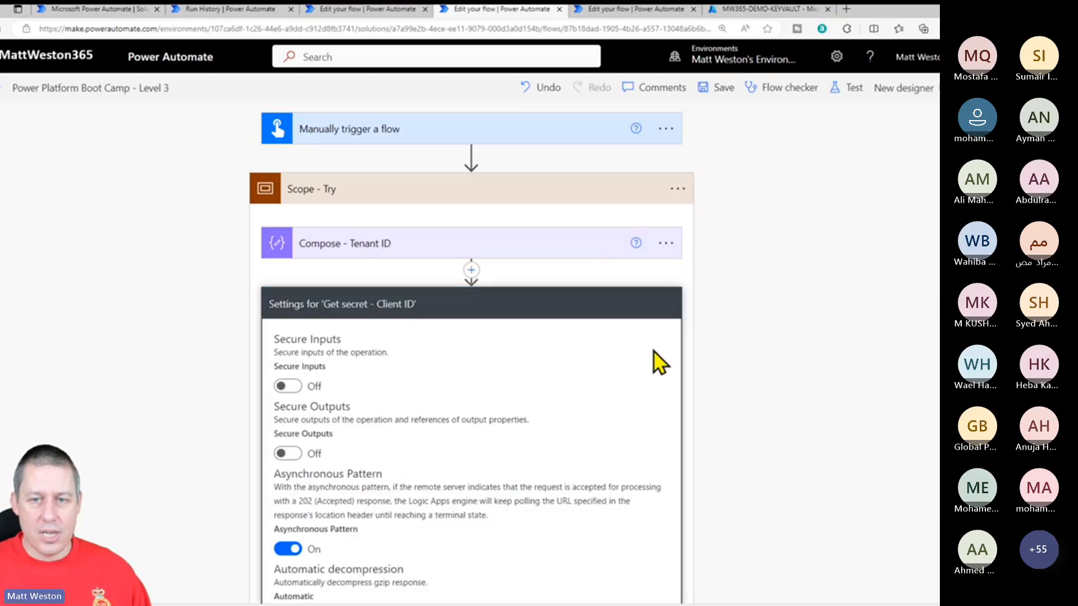
{"action": "left_click", "coordinate": [288, 386]}
{"action": "left_click", "coordinate": [289, 453]}
{"action": "scroll", "coordinate": [511, 483], "scroll_direction": "down", "scroll_amount": 5}
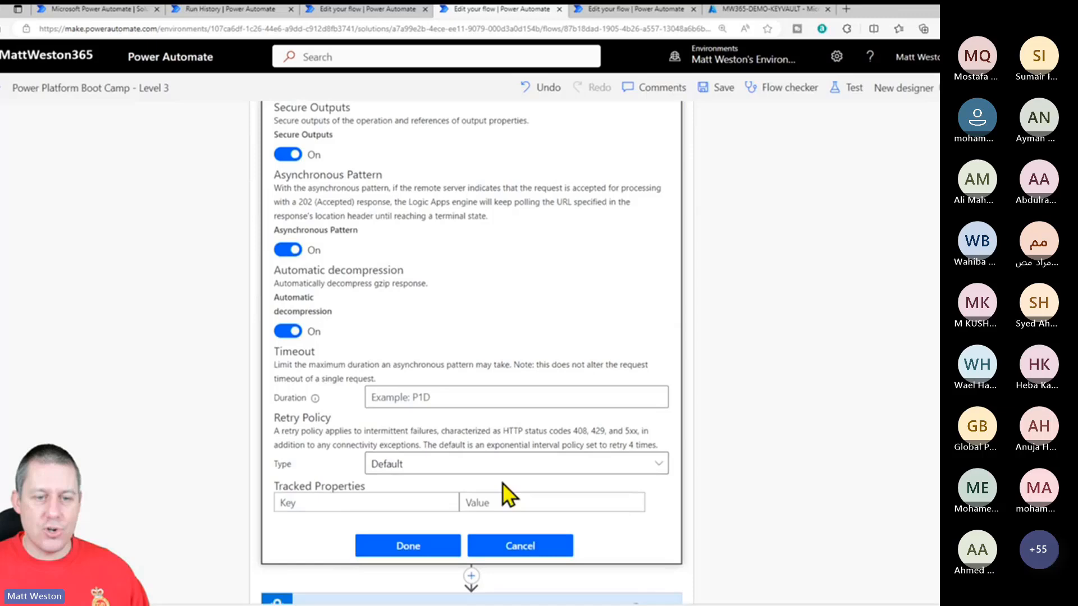
{"action": "left_click", "coordinate": [408, 542]}
Turn on Secure Inputs and Secure Outputs for the Get secret - Client Secret action.
{"action": "scroll", "coordinate": [673, 288], "scroll_direction": "up", "scroll_amount": 3}
{"action": "left_click", "coordinate": [666, 252]}
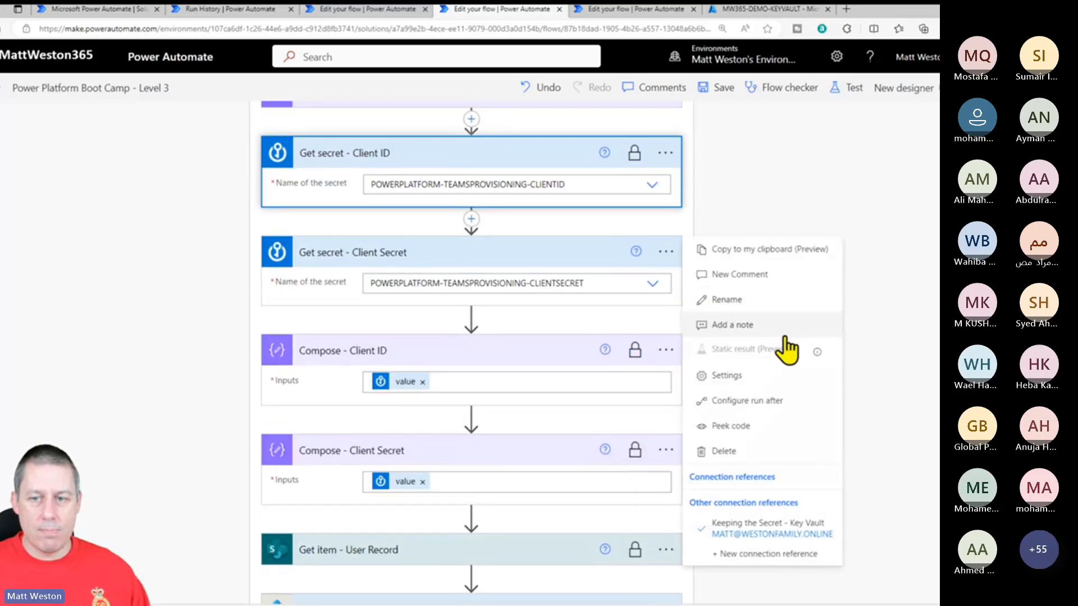
{"action": "left_click", "coordinate": [760, 382]}
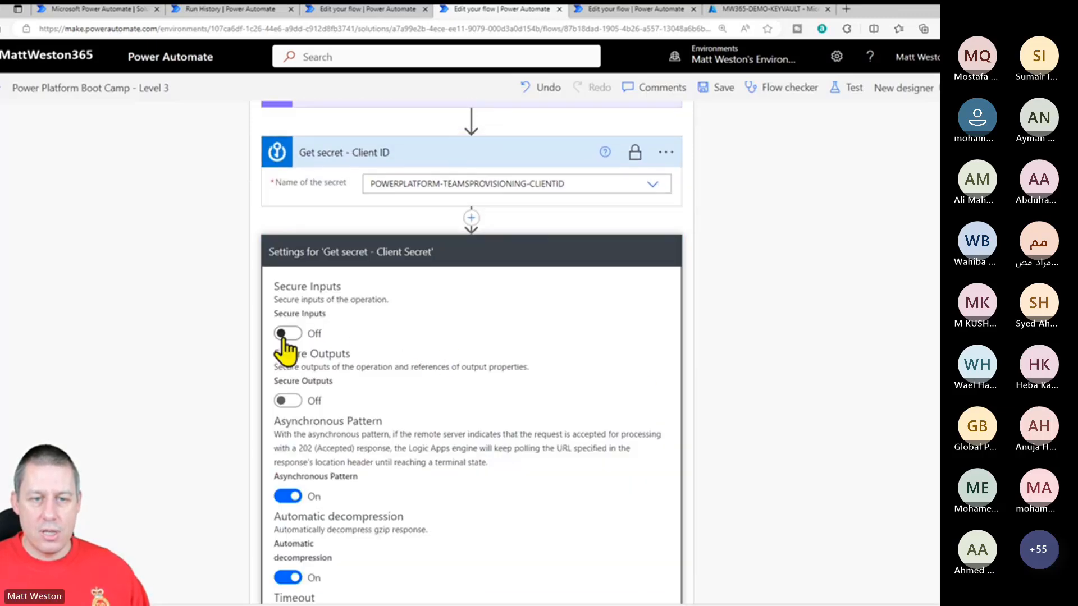
{"action": "left_click", "coordinate": [285, 335]}
{"action": "left_click", "coordinate": [288, 401]}
{"action": "scroll", "coordinate": [560, 428], "scroll_direction": "down", "scroll_amount": 5}
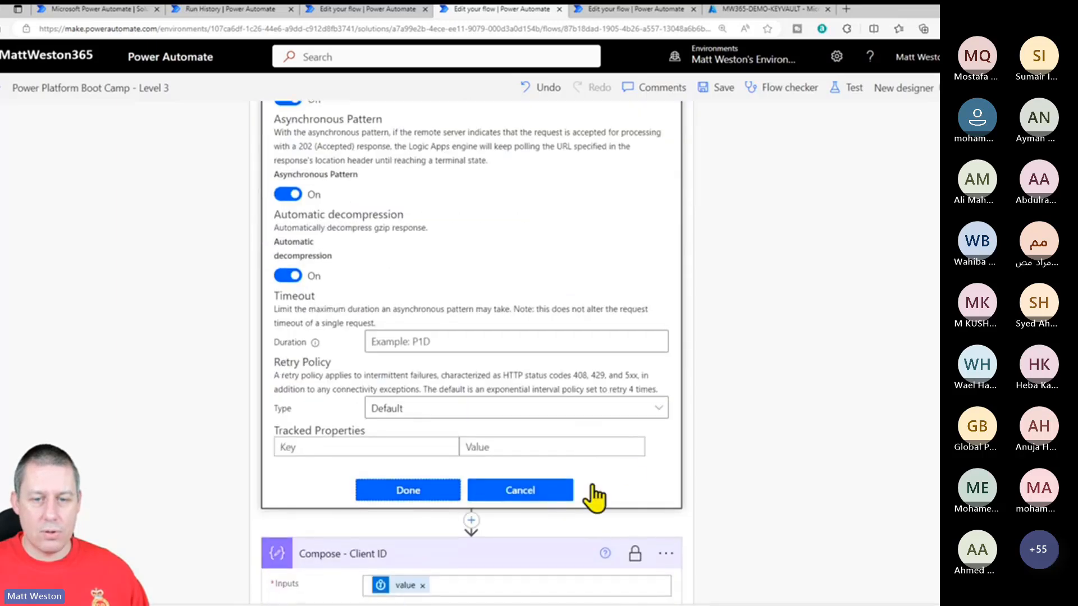
{"action": "left_click", "coordinate": [573, 490]}
Save the flow and expand Scope - Try to show its secured actions.
{"action": "scroll", "coordinate": [723, 418], "scroll_direction": "up", "scroll_amount": 7}
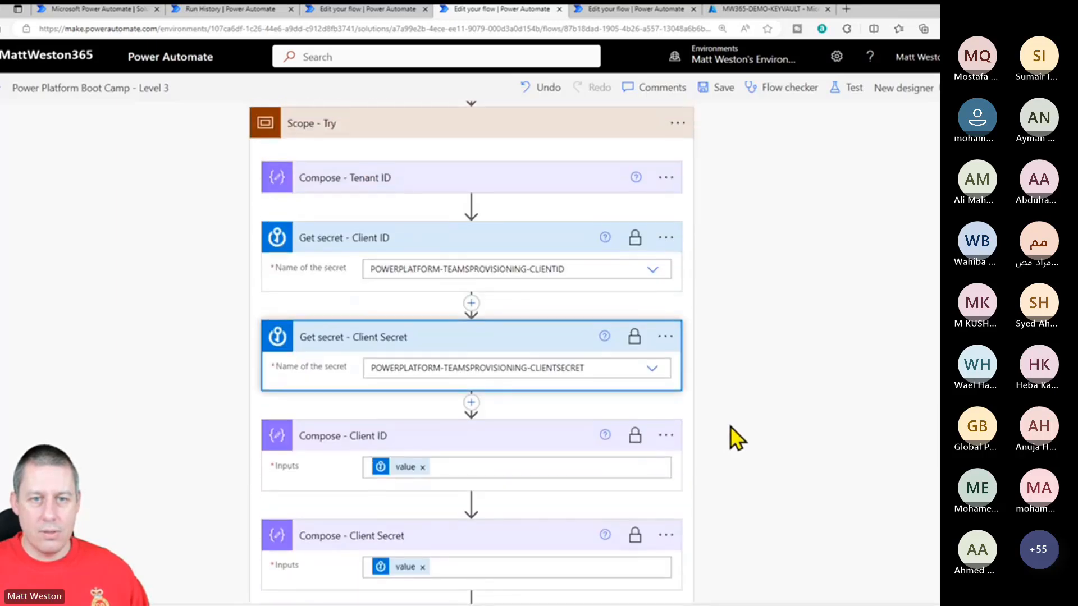
{"action": "left_click", "coordinate": [706, 67]}
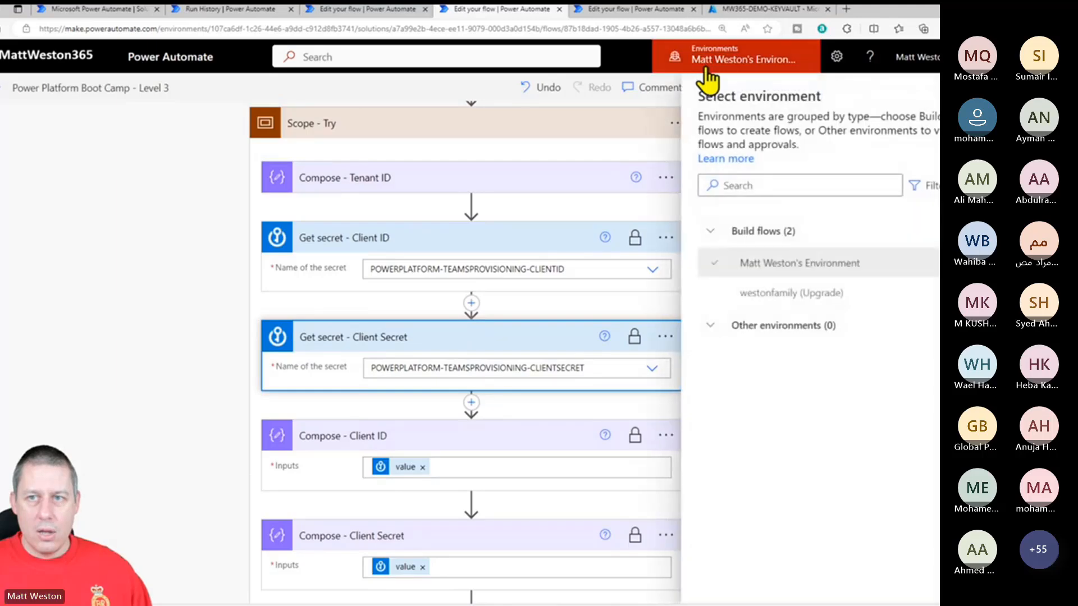
{"action": "left_click", "coordinate": [649, 122]}
{"action": "left_click", "coordinate": [939, 96]}
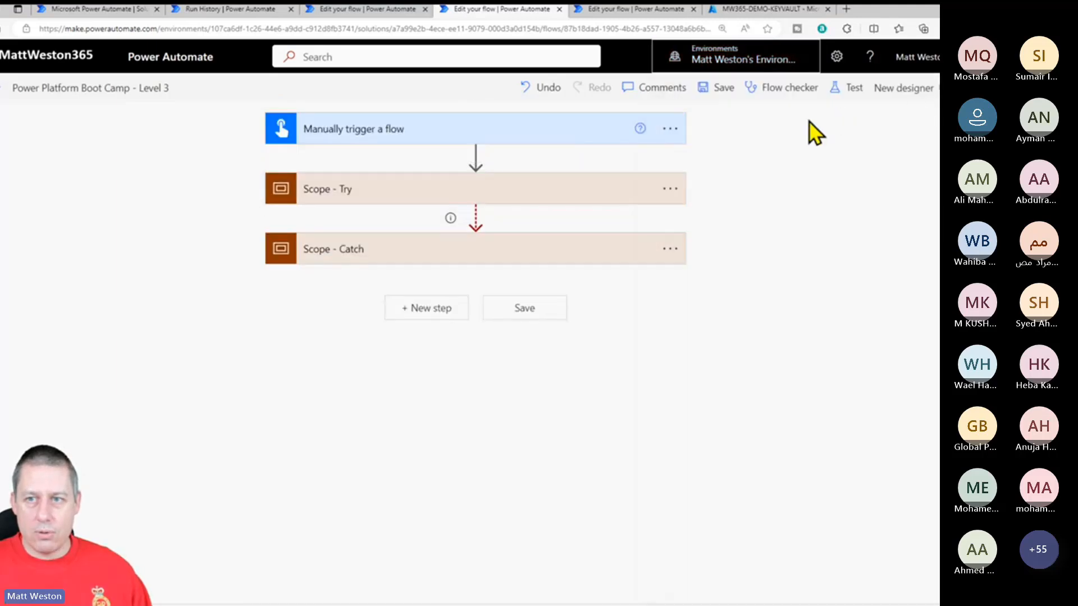
{"action": "left_click", "coordinate": [731, 95]}
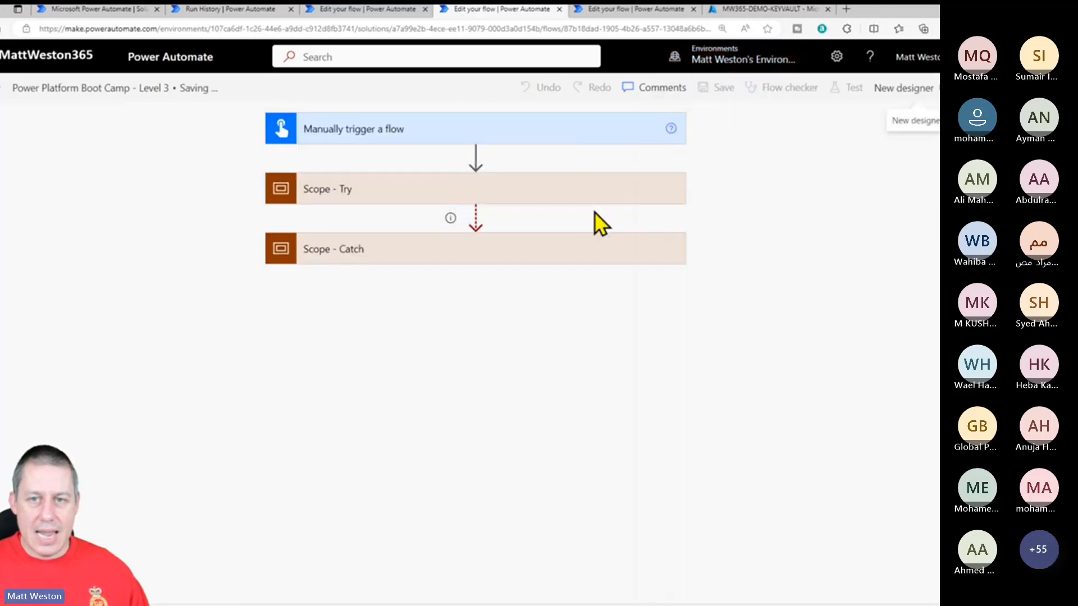
{"action": "left_click", "coordinate": [581, 201]}
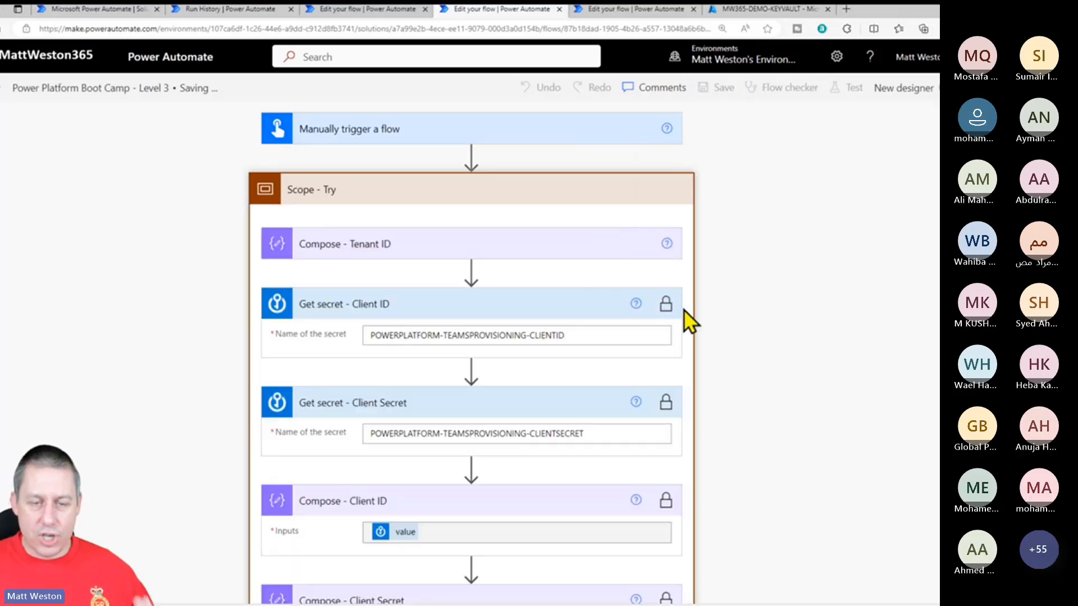
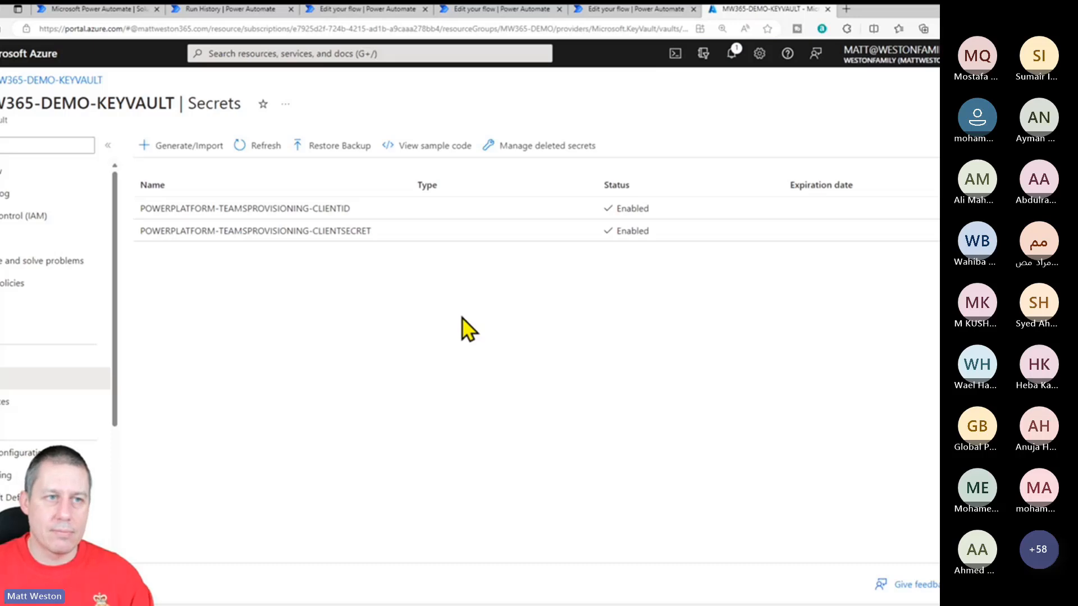
Go from the Azure home page to the resource providers of the Pay-As-You-Go subscription.
{"action": "left_click", "coordinate": [1, 81]}
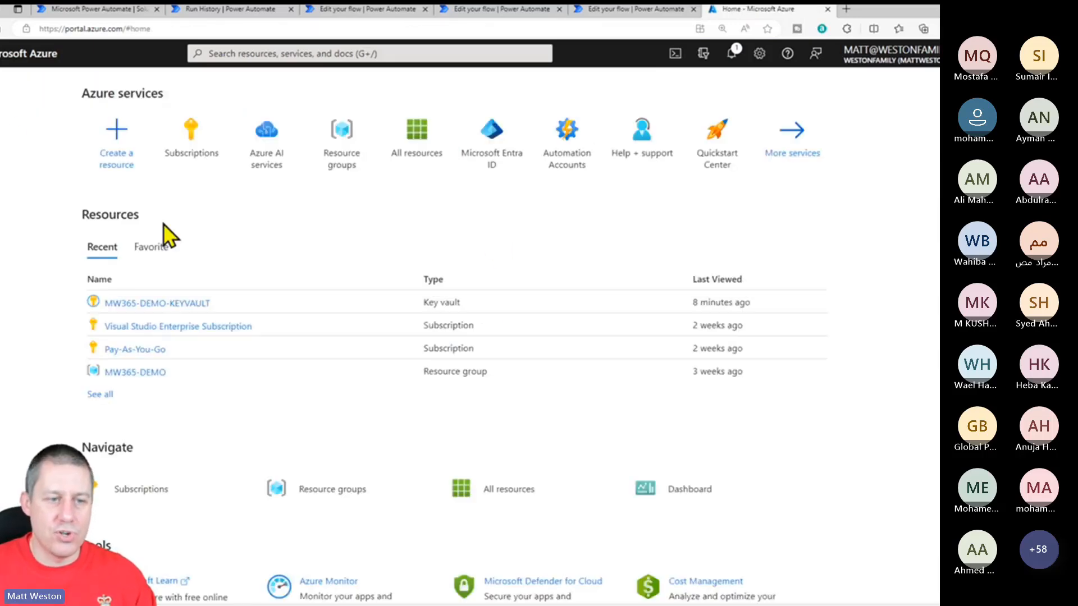
{"action": "left_click", "coordinate": [197, 145]}
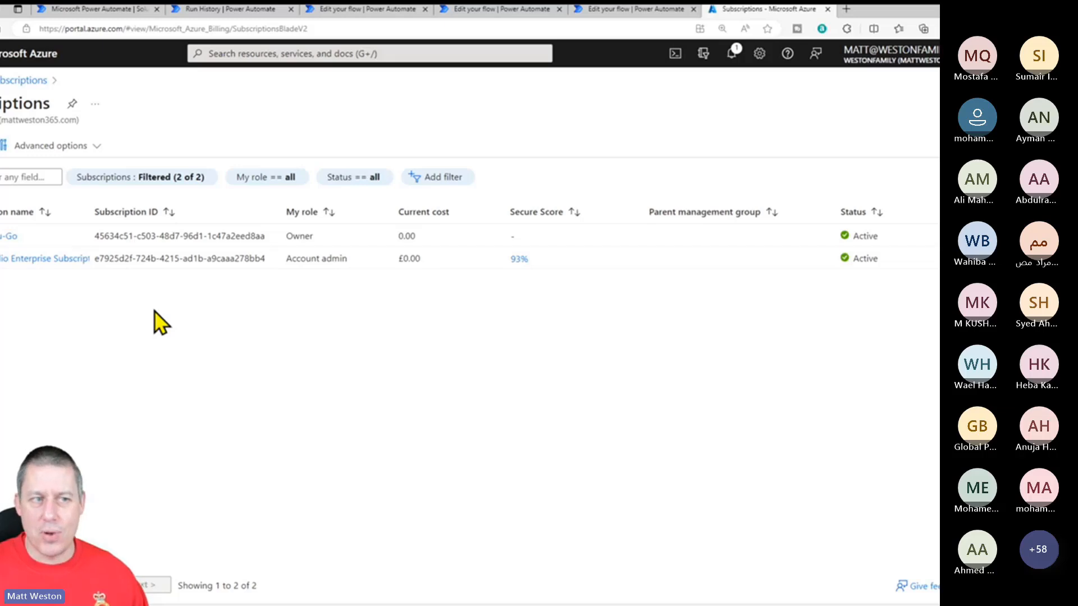
{"action": "left_click", "coordinate": [8, 239]}
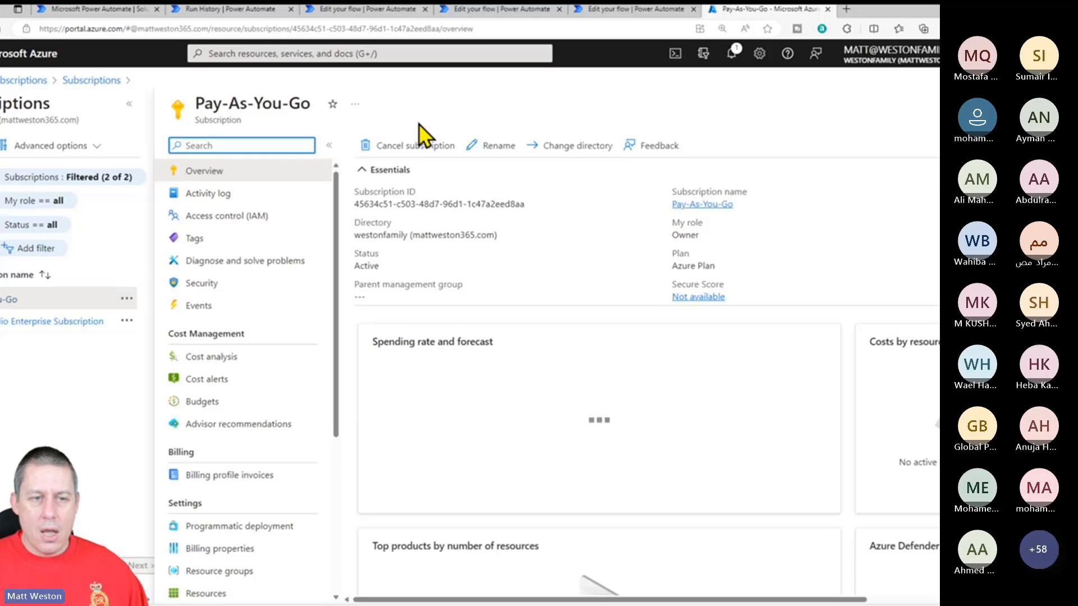
{"action": "scroll", "coordinate": [262, 260], "scroll_direction": "down", "scroll_amount": 5}
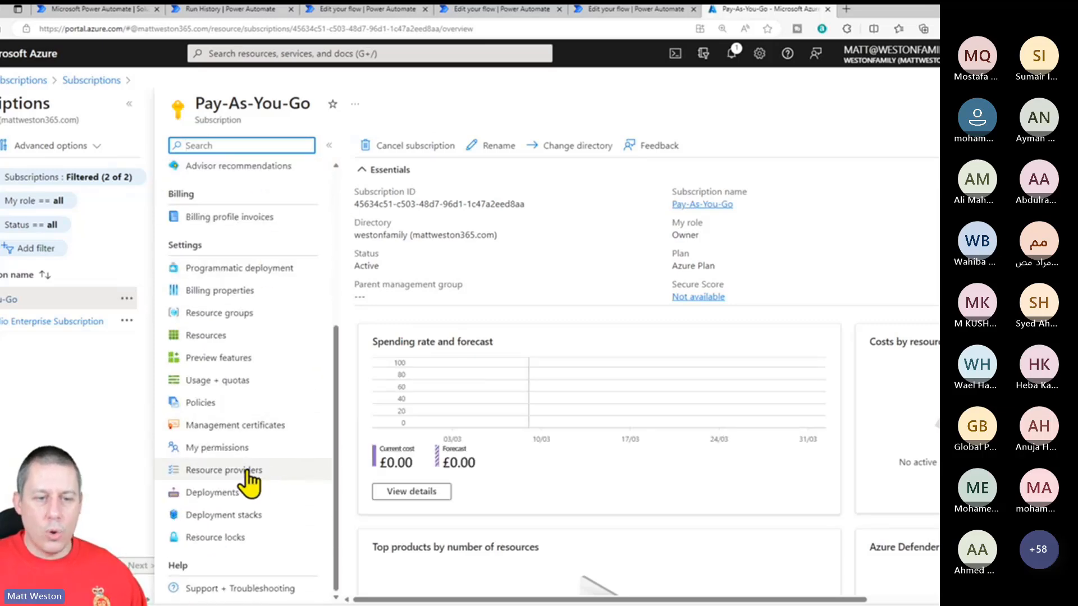
{"action": "left_click", "coordinate": [247, 474]}
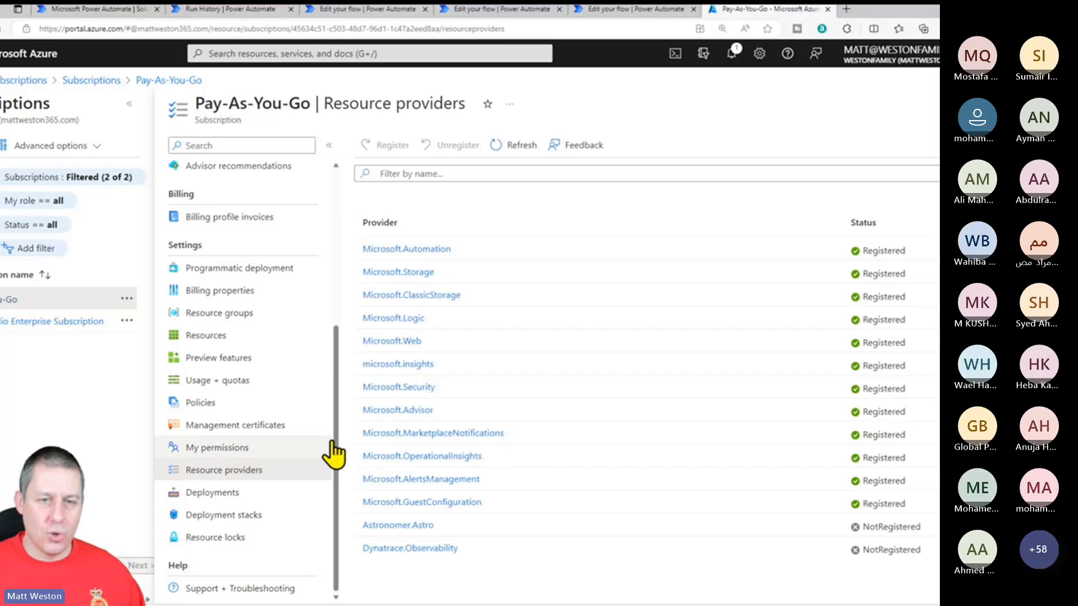
Filter the Pay-As-You-Go resource providers by "powe" and view the details of Microsoft.PowerPlatform.
{"action": "left_click", "coordinate": [447, 174]}
{"action": "type", "text": "powe"}
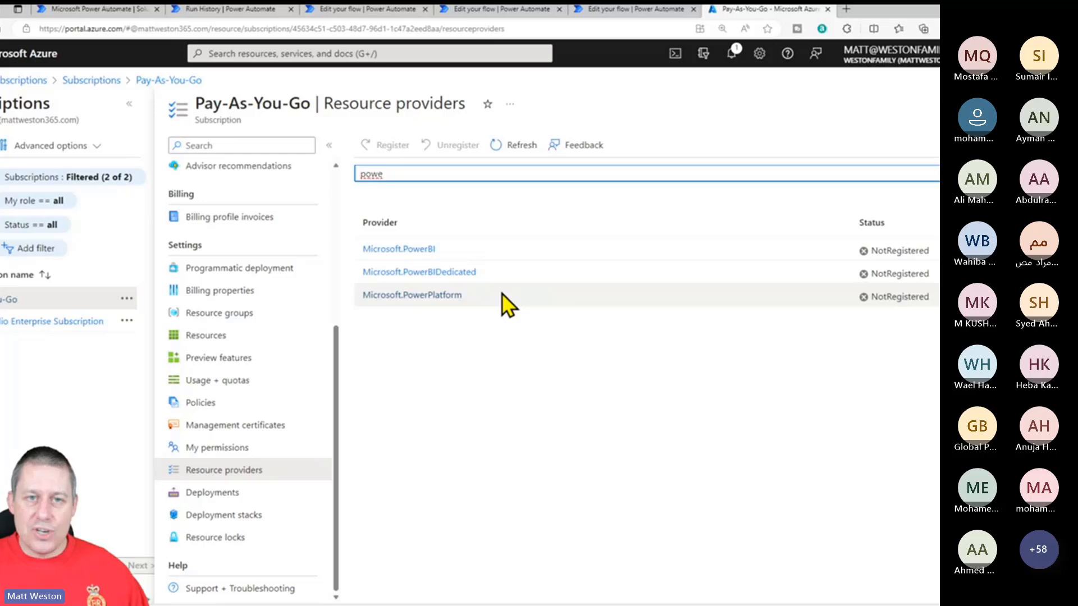
{"action": "left_click", "coordinate": [413, 296]}
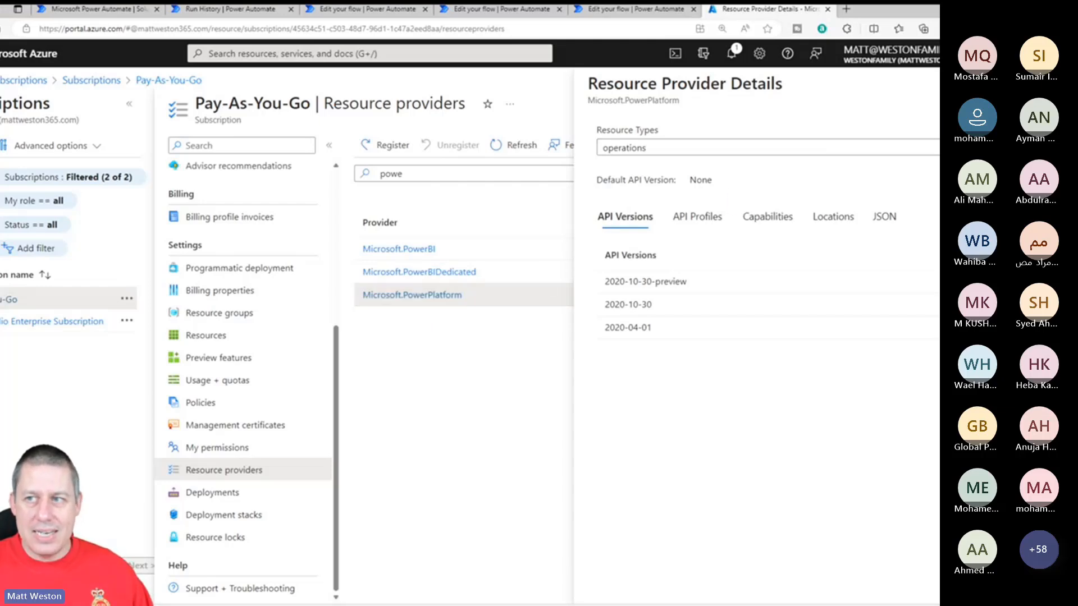
{"action": "left_click", "coordinate": [985, 84]}
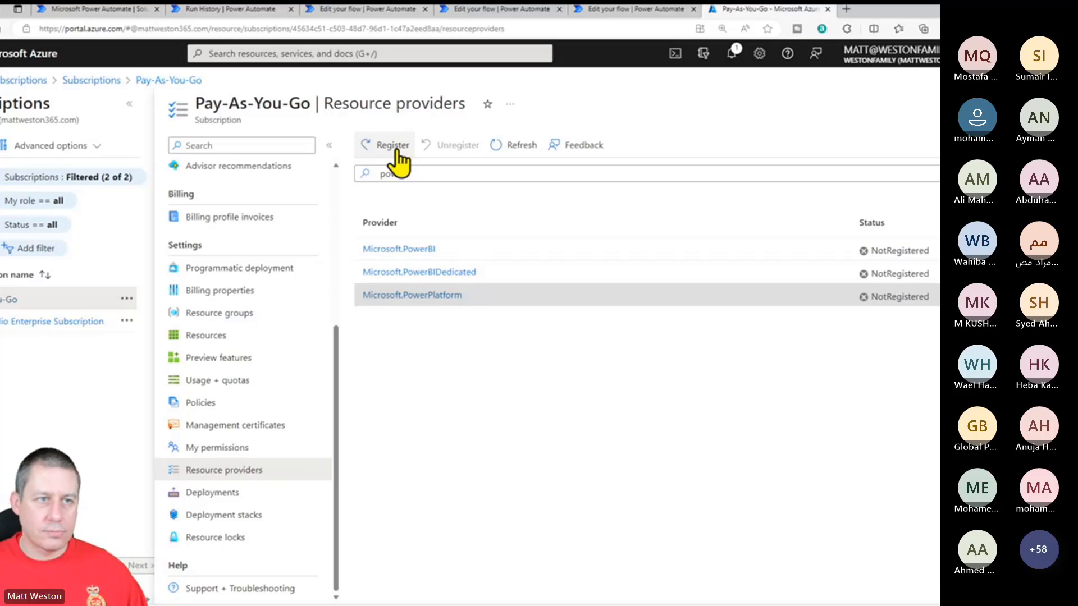
Find Microsoft.PowerPlatform among the Visual Studio Enterprise Subscription's resource providers by filtering for "power", and select it.
{"action": "left_click", "coordinate": [90, 79]}
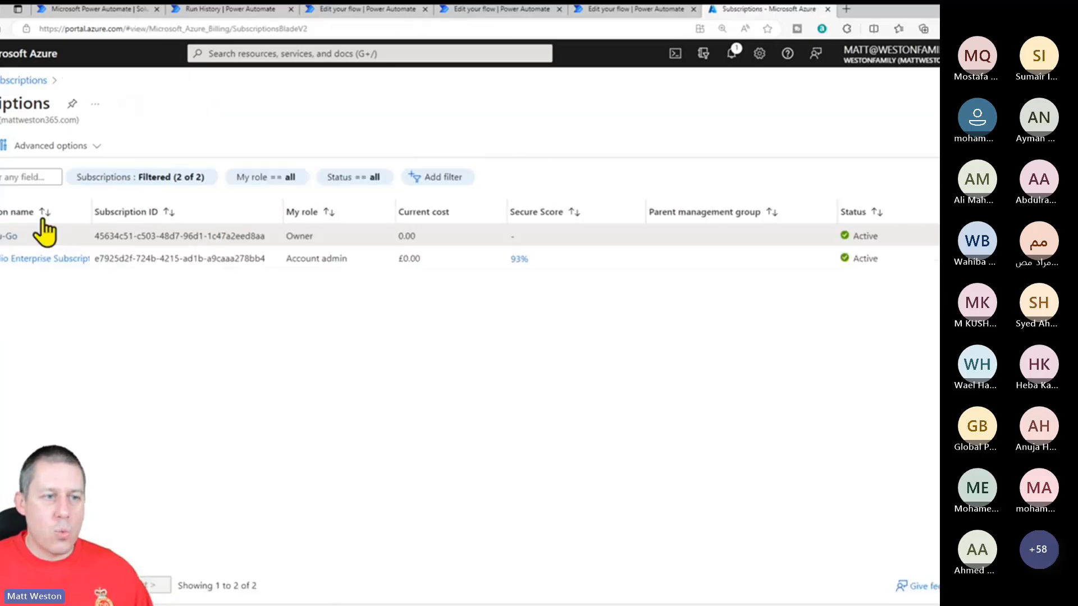
{"action": "left_click", "coordinate": [26, 259]}
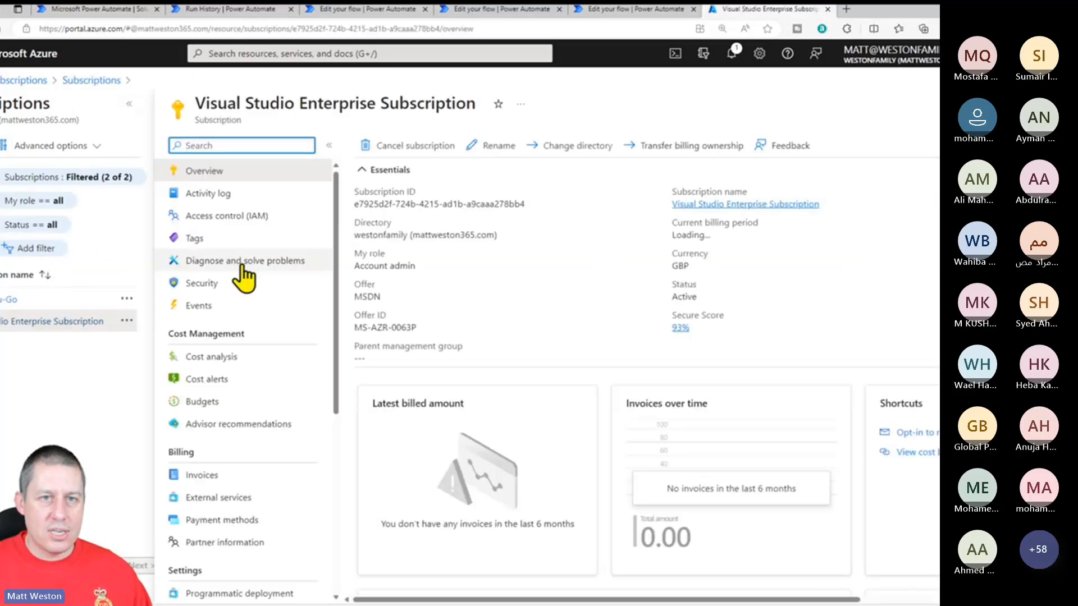
{"action": "scroll", "coordinate": [242, 267], "scroll_direction": "down", "scroll_amount": 6}
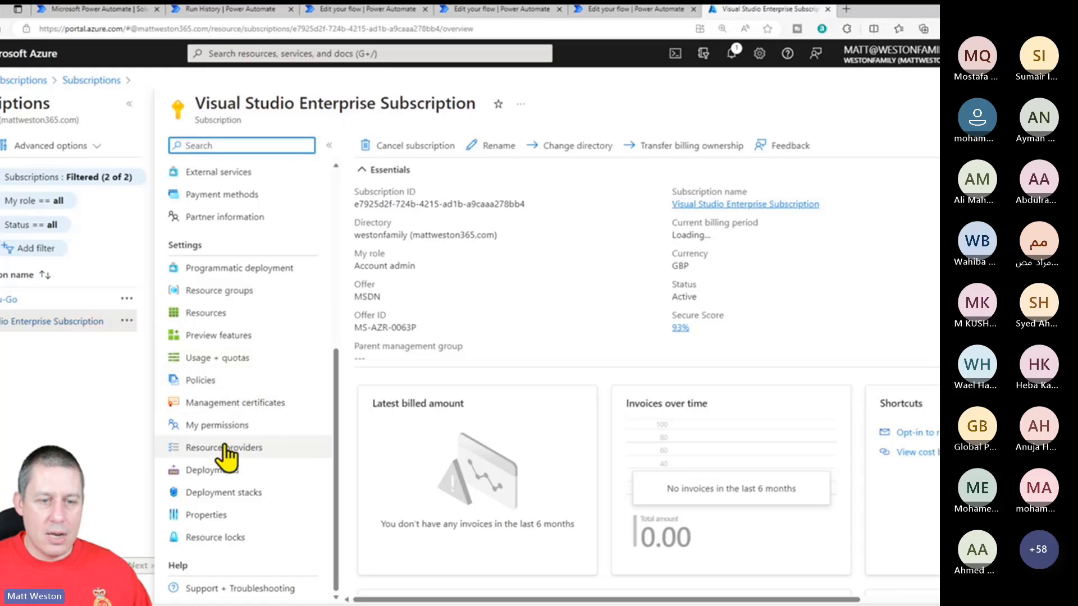
{"action": "left_click", "coordinate": [225, 447]}
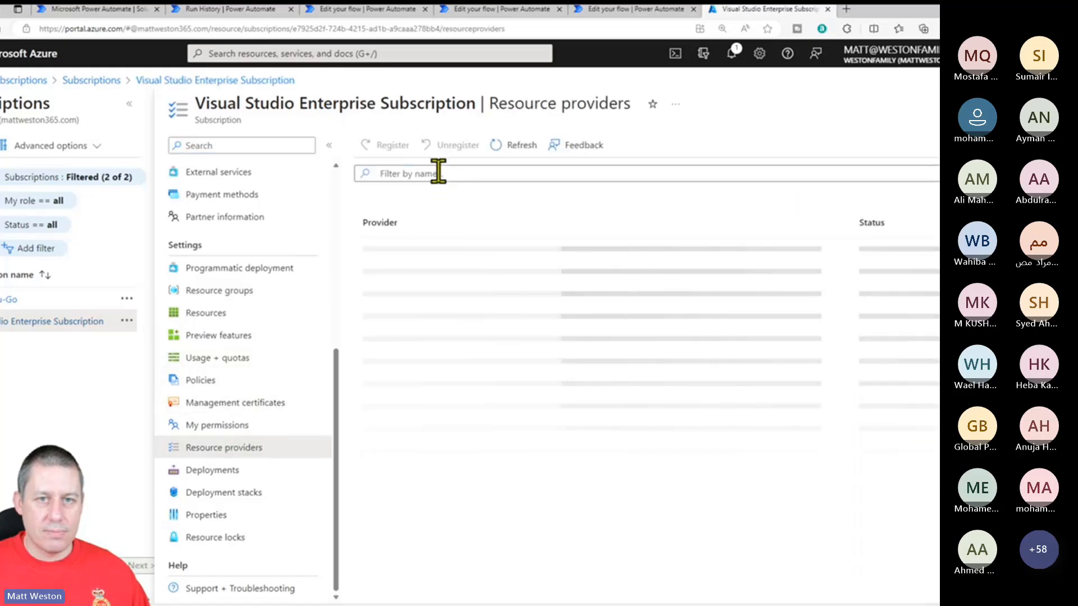
{"action": "left_click", "coordinate": [438, 173]}
{"action": "type", "text": "power"}
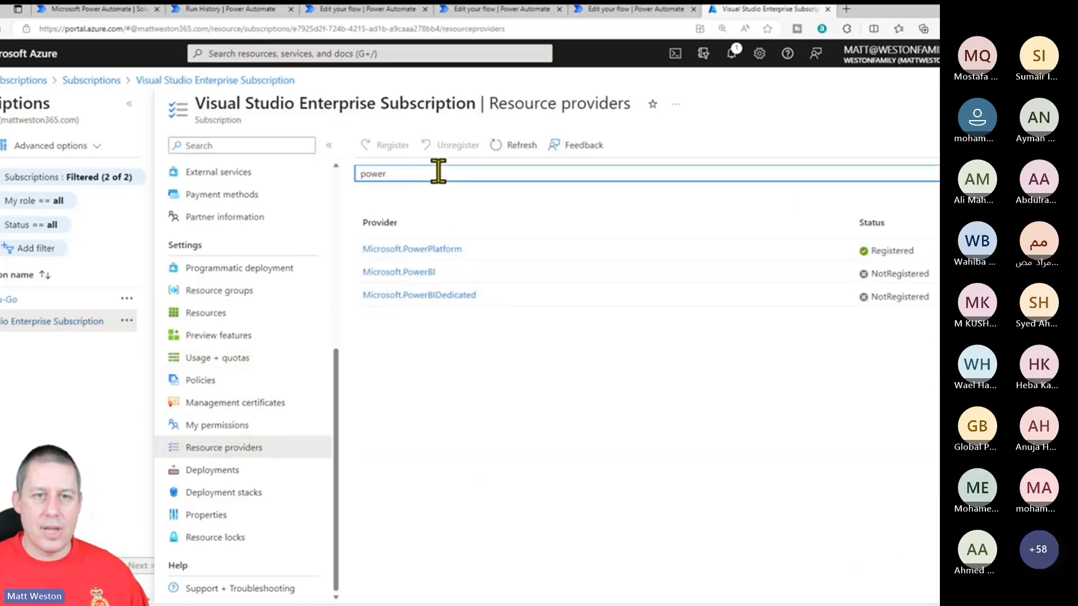
{"action": "left_click", "coordinate": [509, 257]}
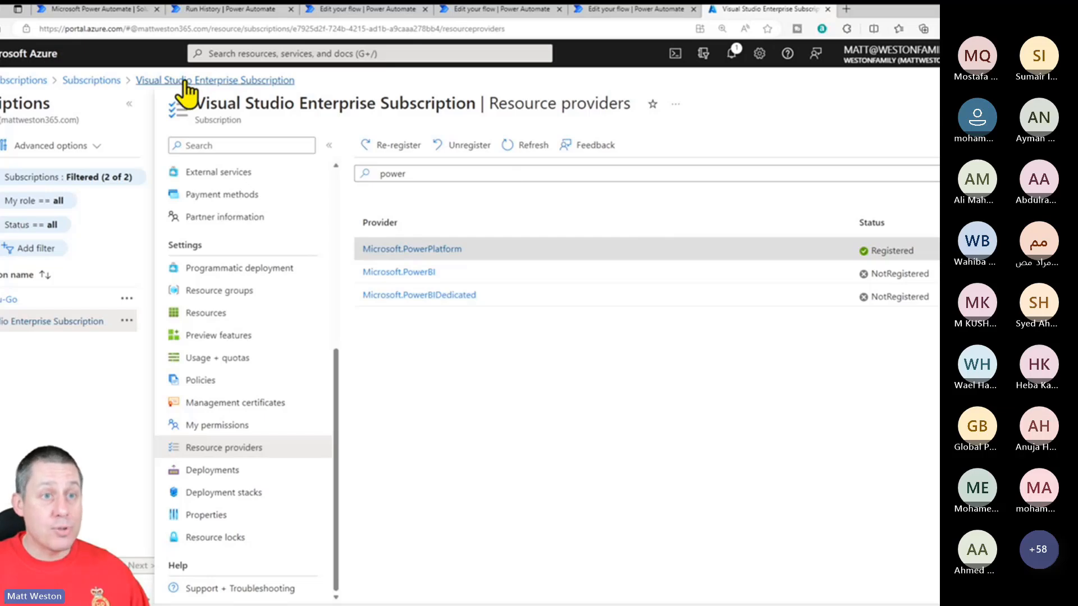
Open the MW365-DEMO-KEYVAULT key vault and view the role assignments in its access control.
{"action": "left_click", "coordinate": [1, 81]}
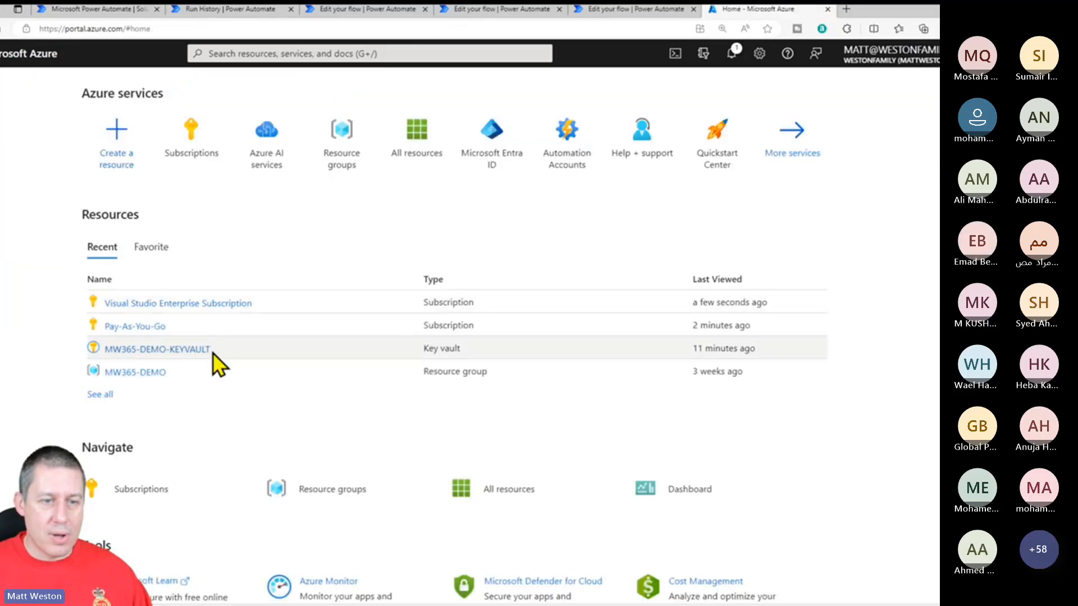
{"action": "mouse_move", "coordinate": [188, 351]}
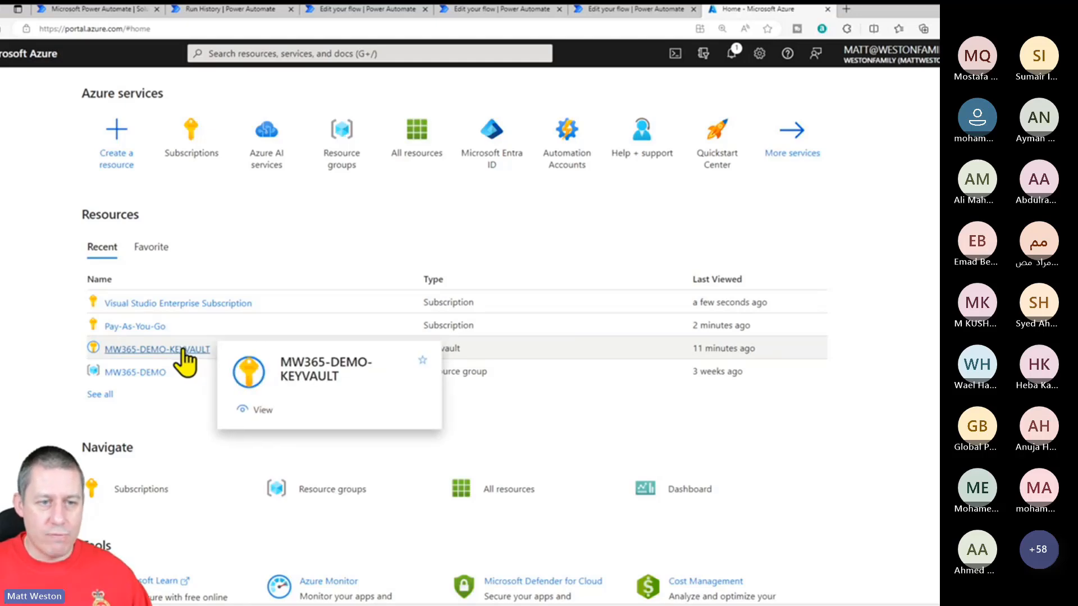
{"action": "left_click", "coordinate": [188, 350]}
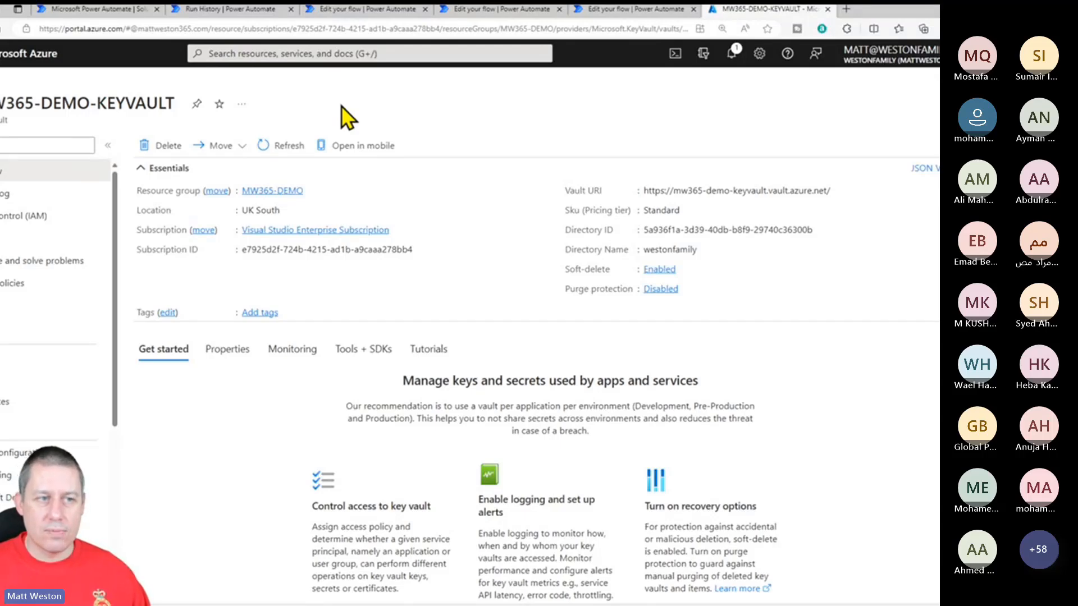
{"action": "left_click", "coordinate": [41, 218]}
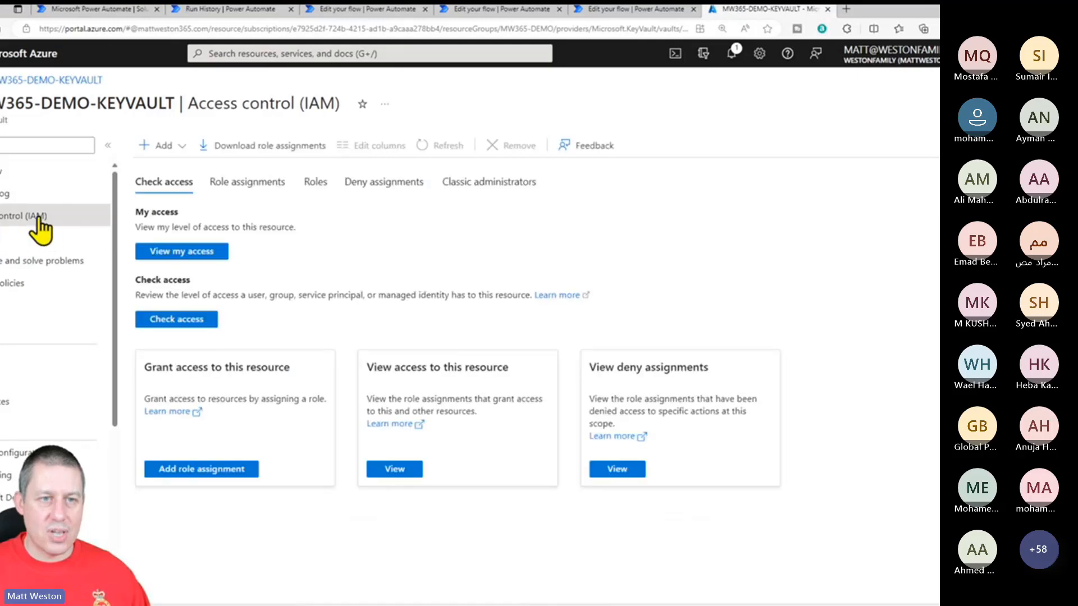
{"action": "left_click", "coordinate": [257, 188]}
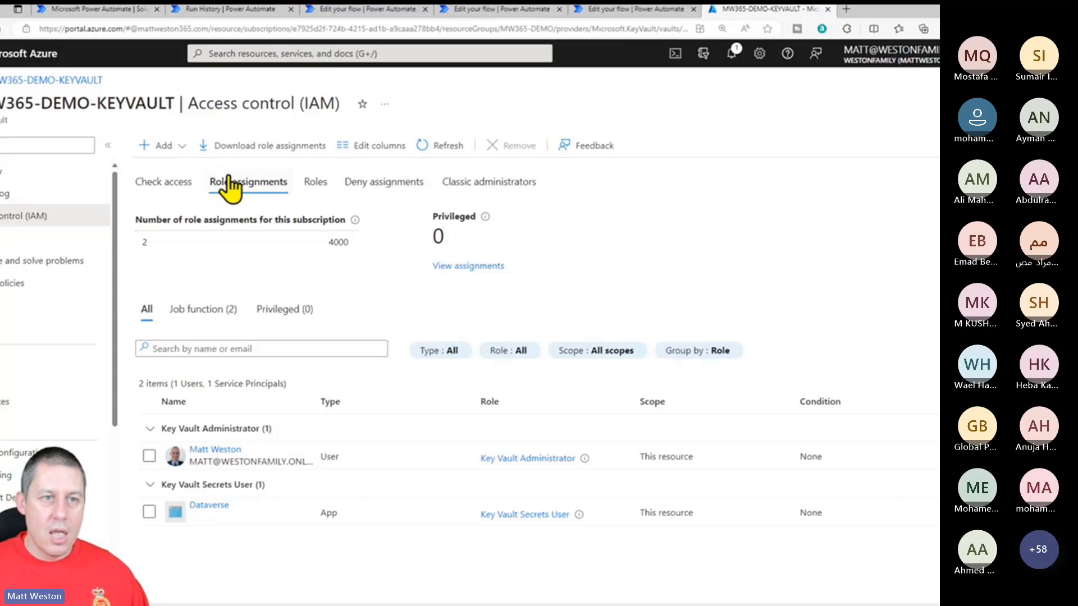
Draft a role assignment on the key vault with Dataverse as the selected member, and return to the vault's overview without assigning it.
{"action": "left_click", "coordinate": [177, 147]}
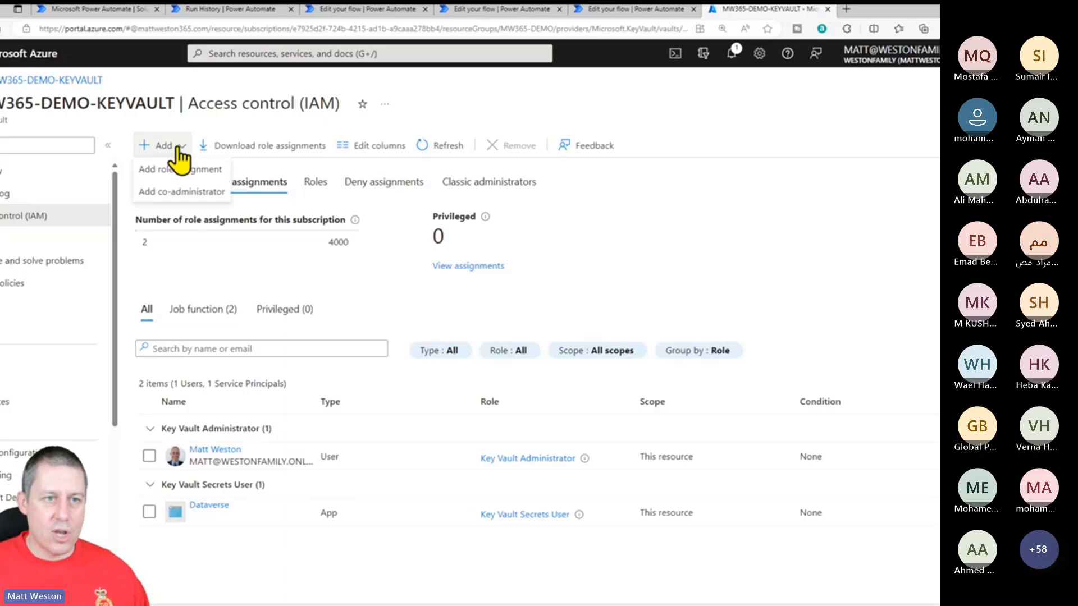
{"action": "left_click", "coordinate": [208, 169]}
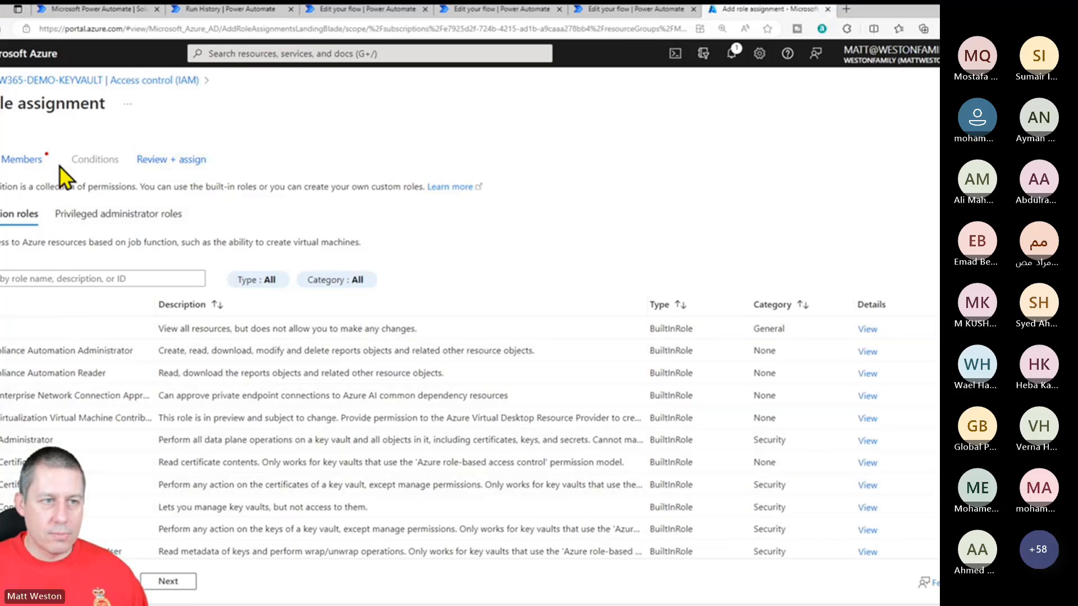
{"action": "left_click", "coordinate": [21, 159]}
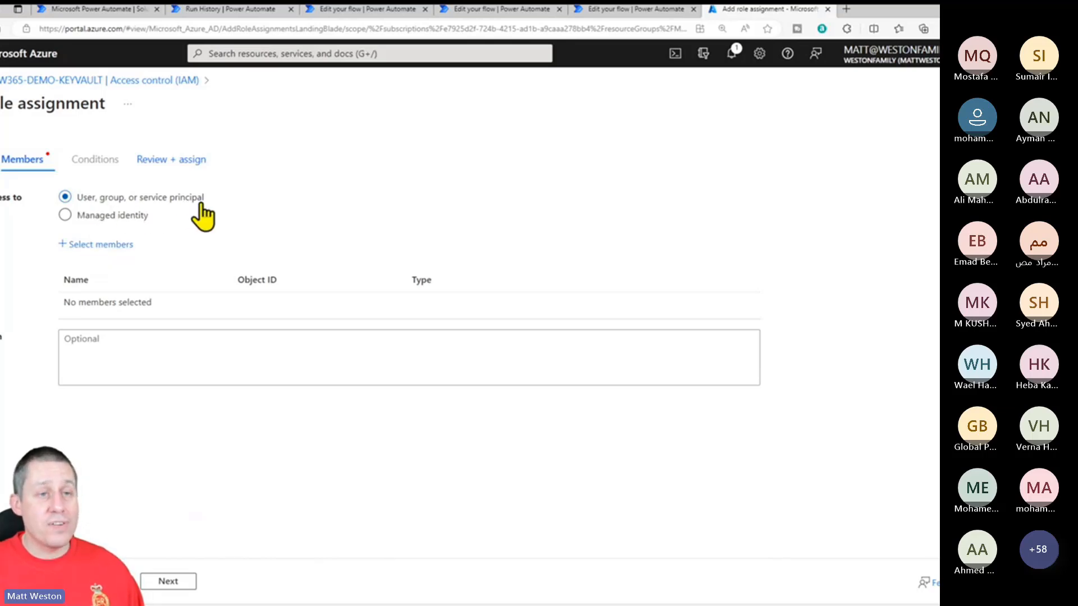
{"action": "left_click", "coordinate": [92, 244]}
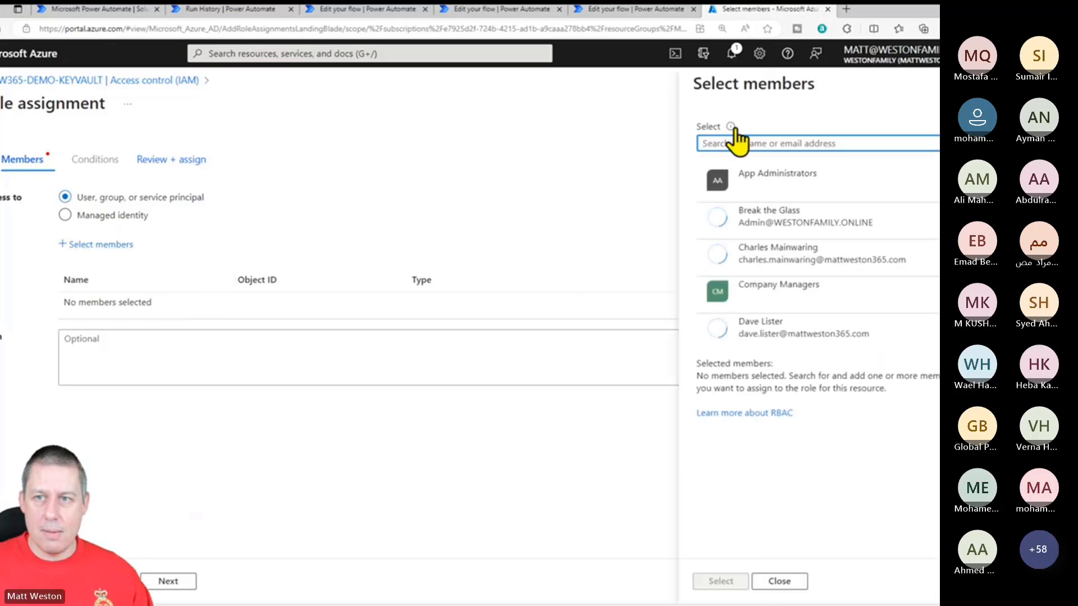
{"action": "type", "text": "datav"}
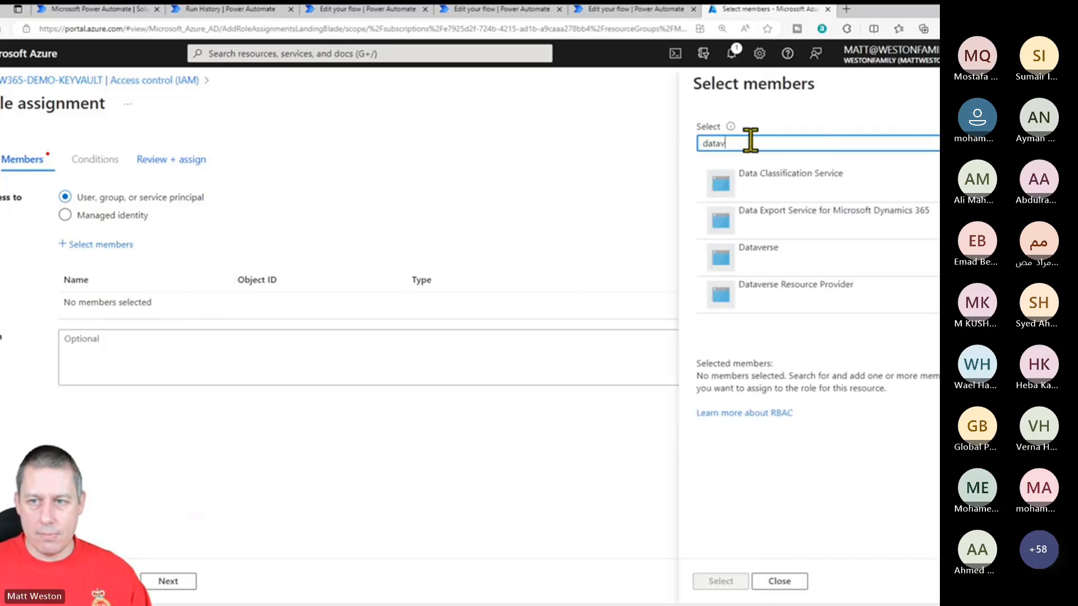
{"action": "type", "text": "er"}
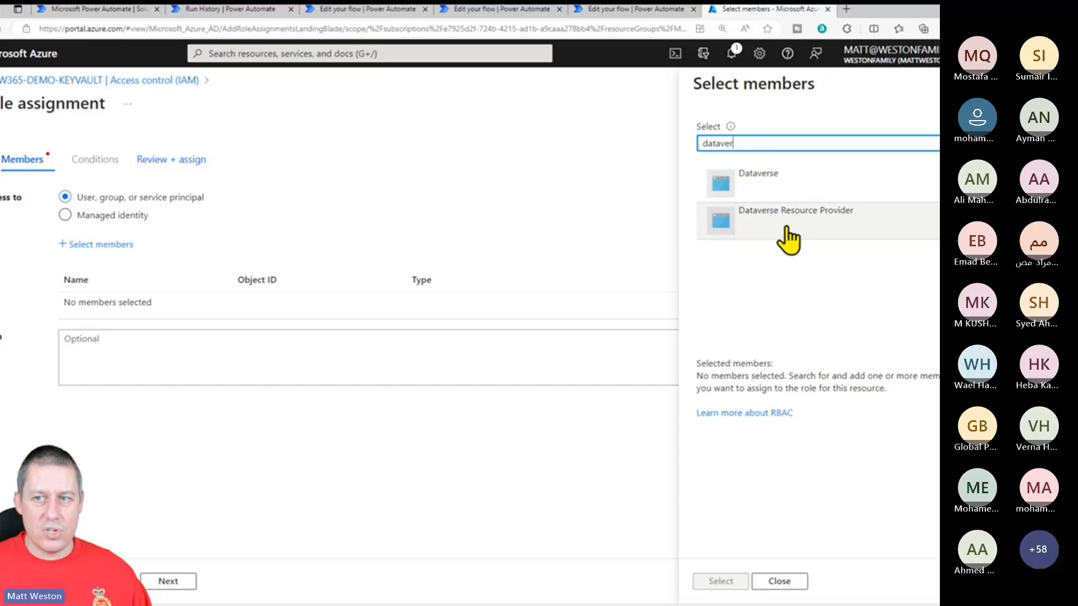
{"action": "left_click", "coordinate": [786, 181]}
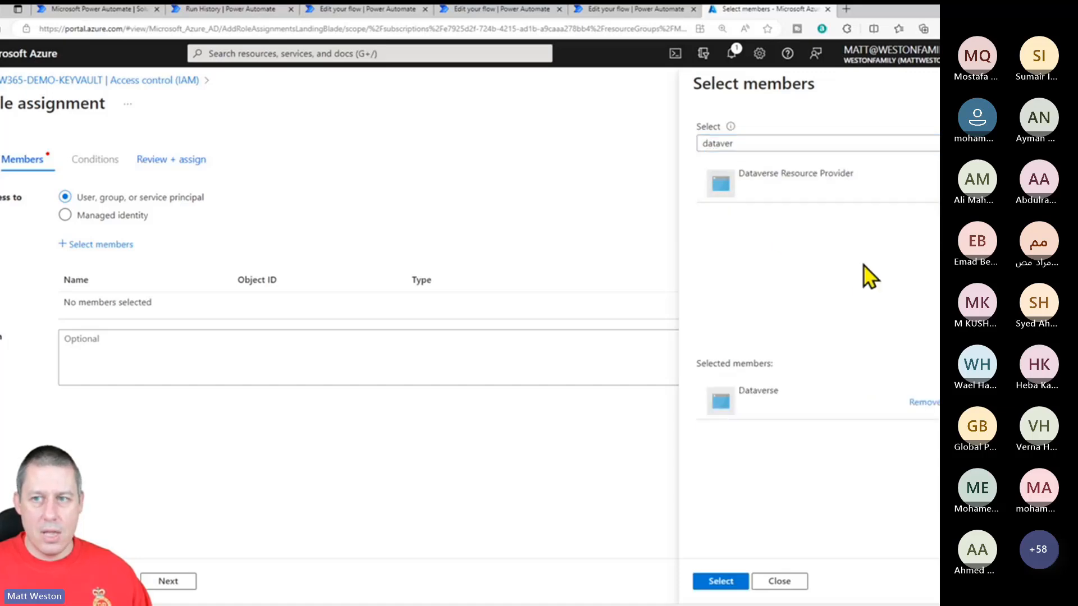
{"action": "left_click", "coordinate": [730, 584]}
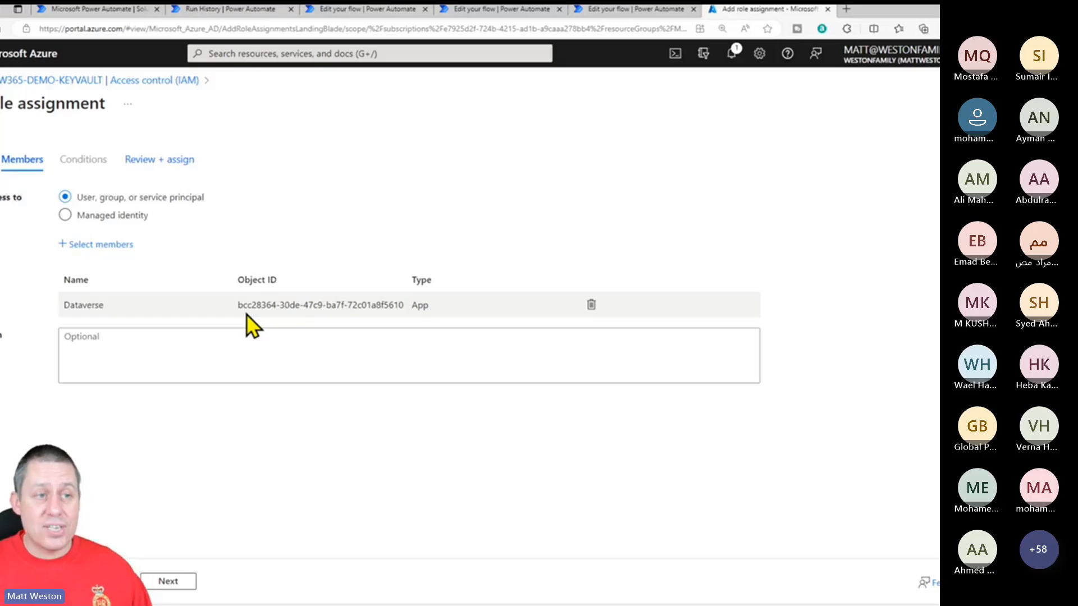
{"action": "left_click", "coordinate": [142, 82]}
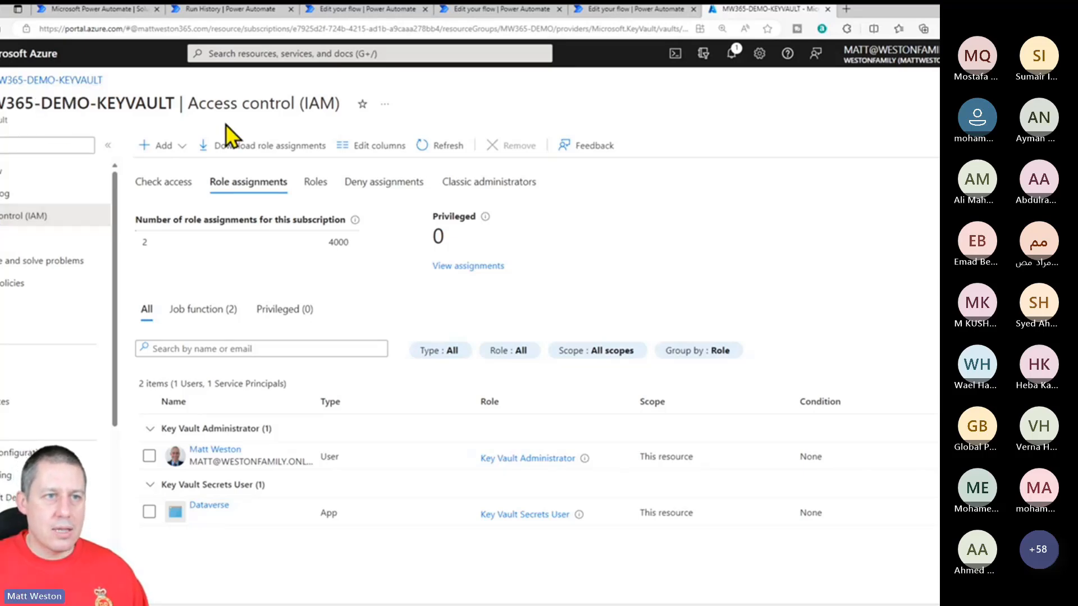
{"action": "left_click", "coordinate": [67, 82]}
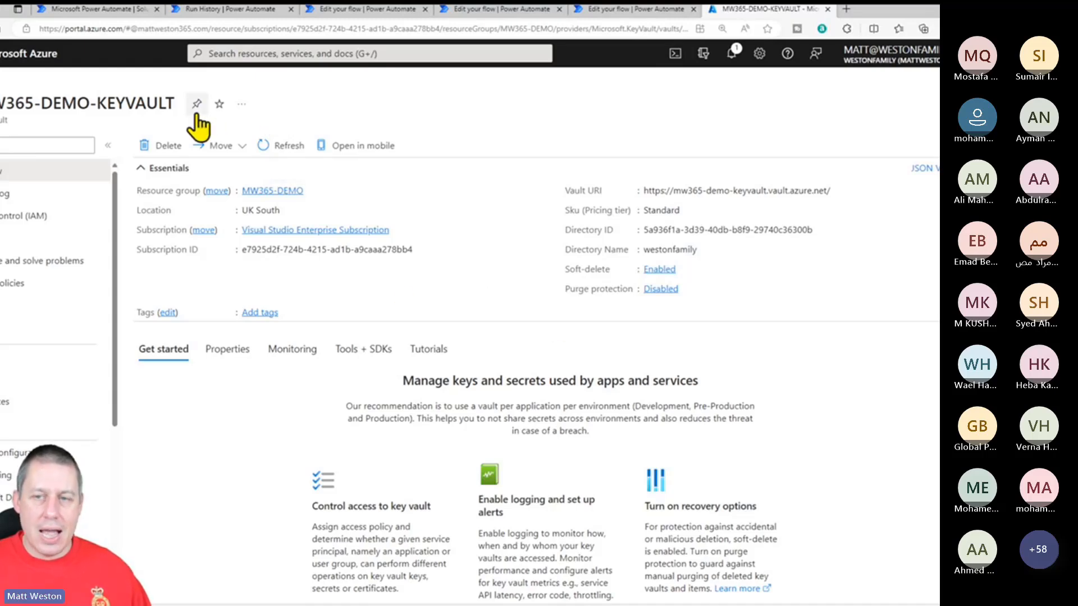
Switch to the Keeping the Secret solution in Power Automate and review the Key Vault reference settings of its KV Client ID environment variable.
{"action": "left_click", "coordinate": [95, 9]}
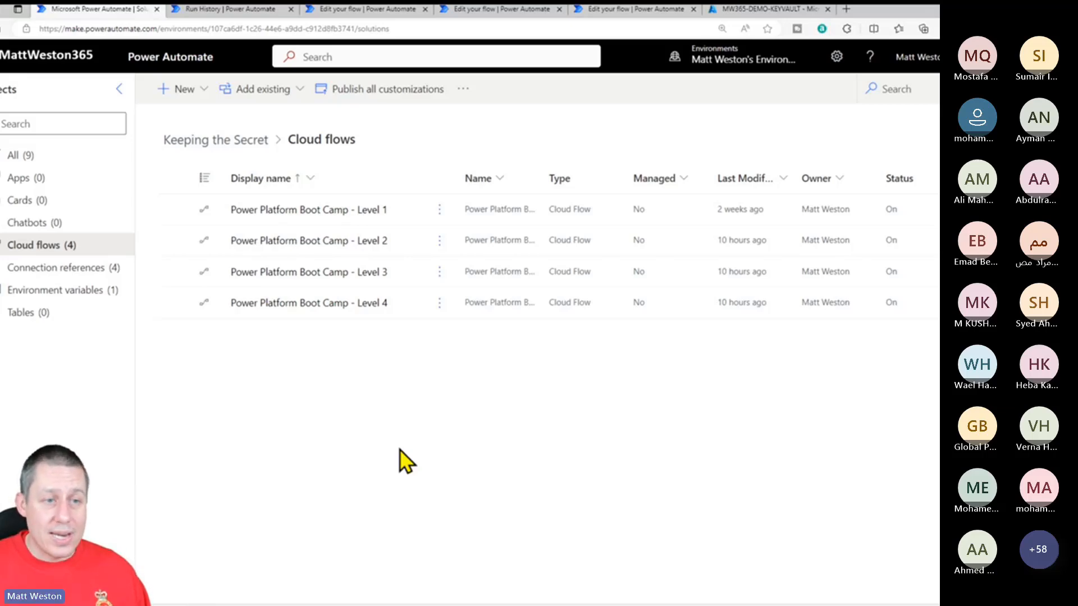
{"action": "left_click", "coordinate": [64, 303]}
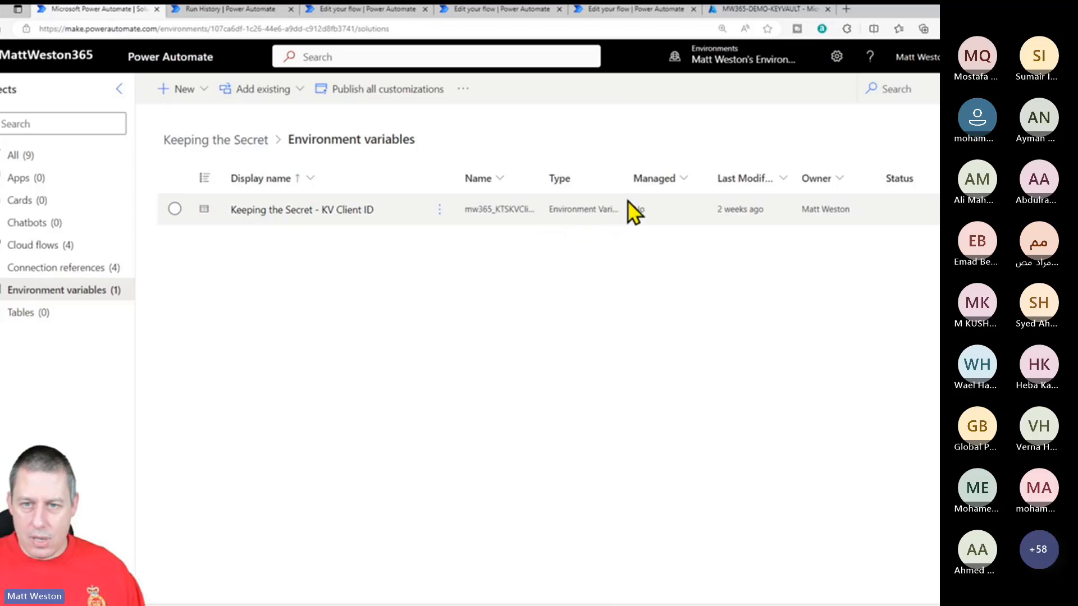
{"action": "left_click_drag", "start_coordinate": [620, 176], "coordinate": [698, 171]}
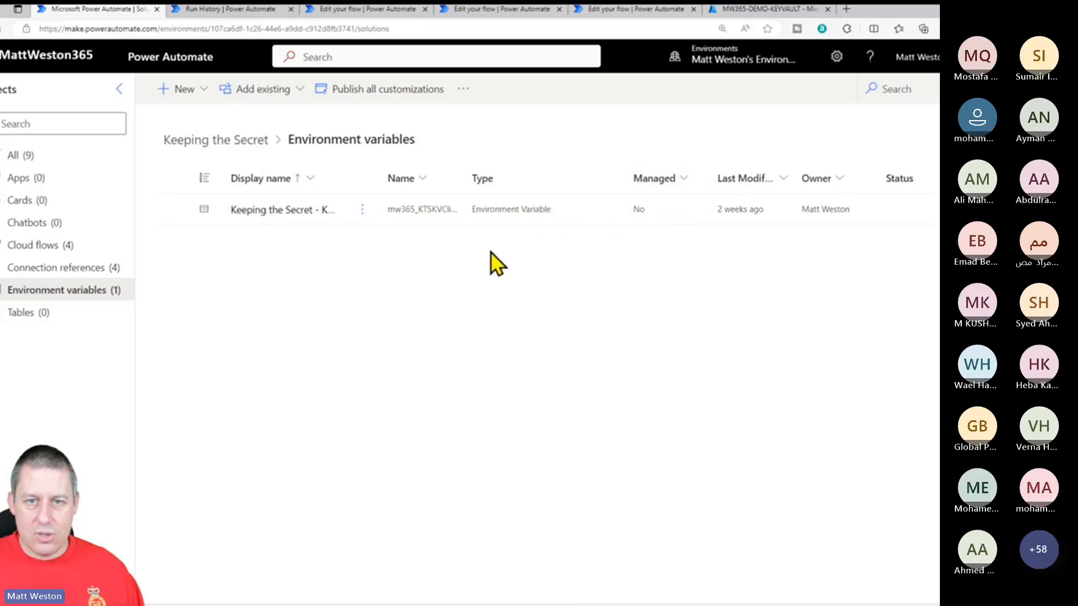
{"action": "left_click", "coordinate": [282, 219]}
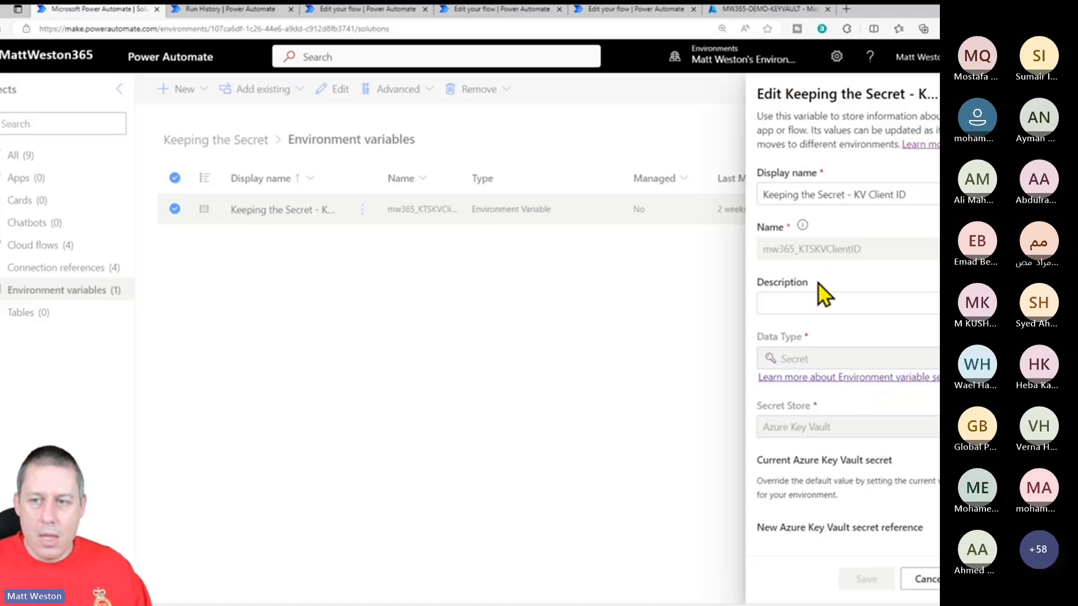
{"action": "scroll", "coordinate": [890, 387], "scroll_direction": "down", "scroll_amount": 2}
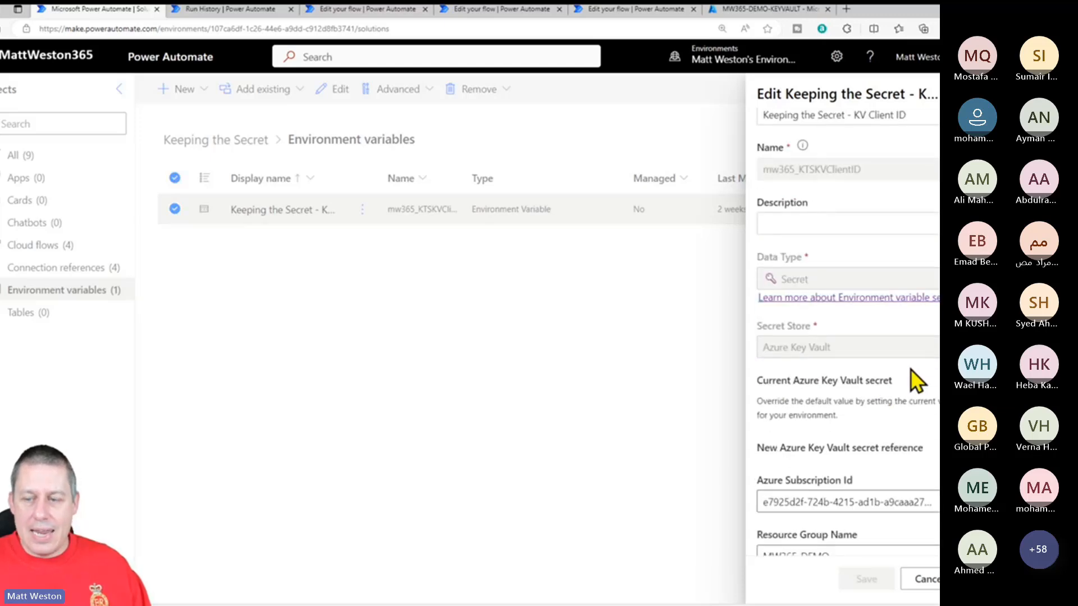
{"action": "scroll", "coordinate": [910, 371], "scroll_direction": "down", "scroll_amount": 2}
{"action": "scroll", "coordinate": [911, 368], "scroll_direction": "down", "scroll_amount": 2}
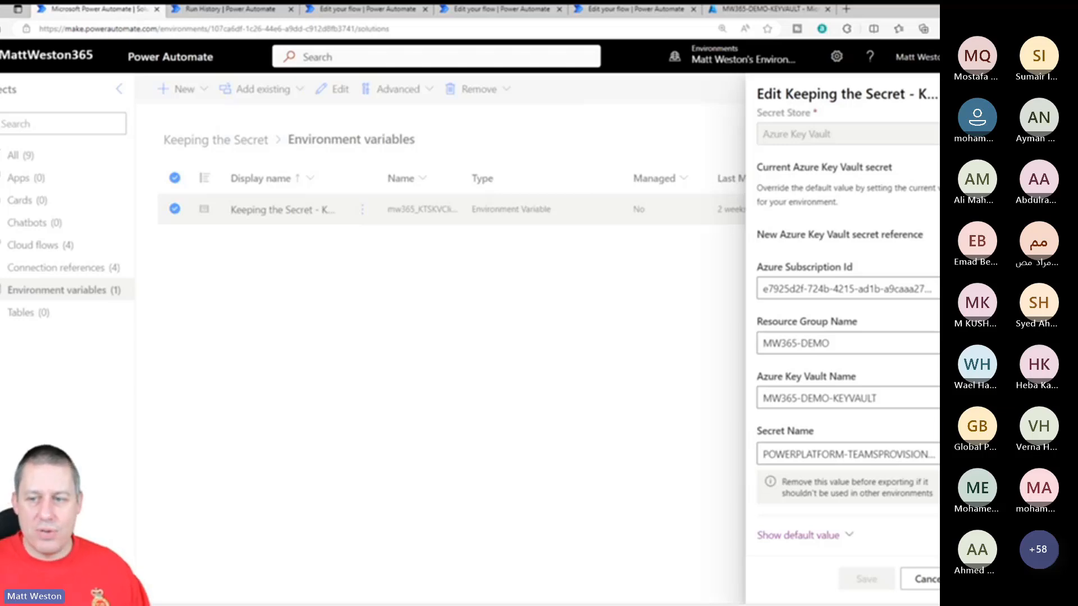
{"action": "left_click", "coordinate": [929, 582]}
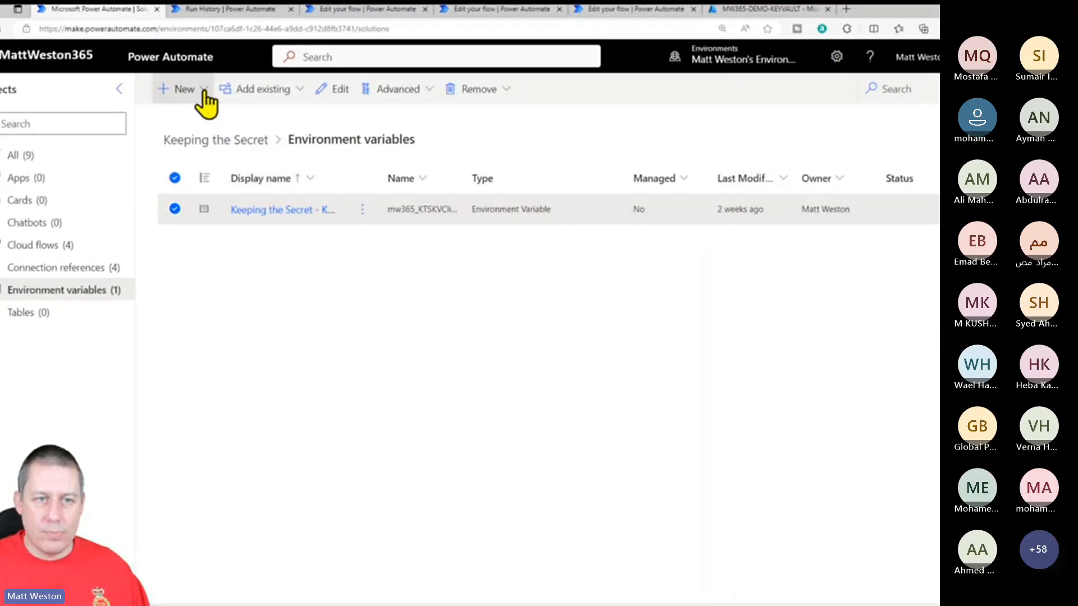
{"action": "left_click_drag", "start_coordinate": [342, 175], "coordinate": [460, 173]}
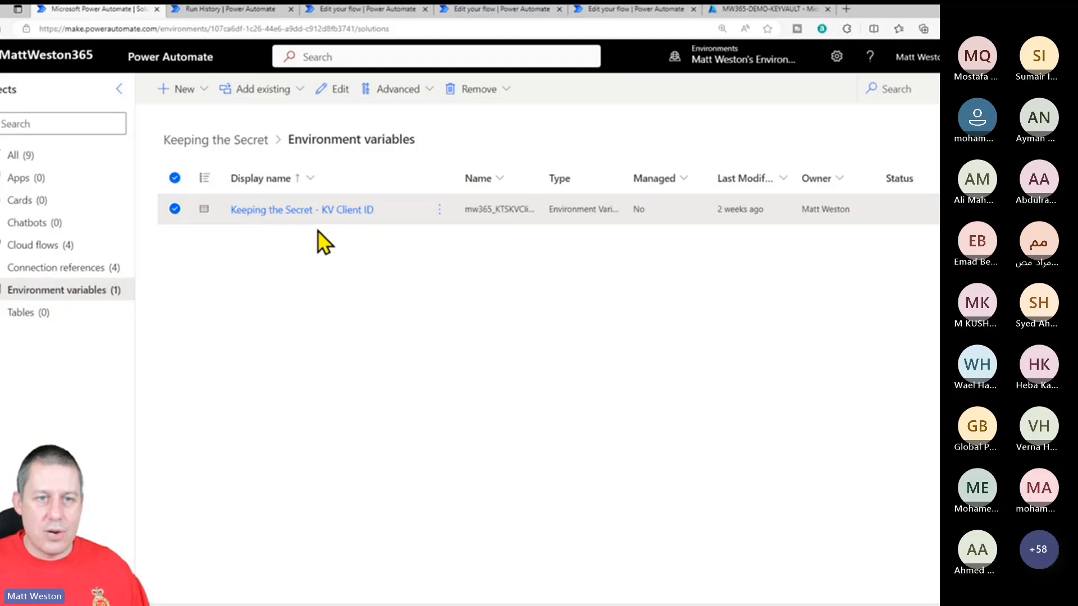
Start a new environment variable in the solution with the display name "Keeping the Secret - KV Client Secret".
{"action": "left_click", "coordinate": [205, 90]}
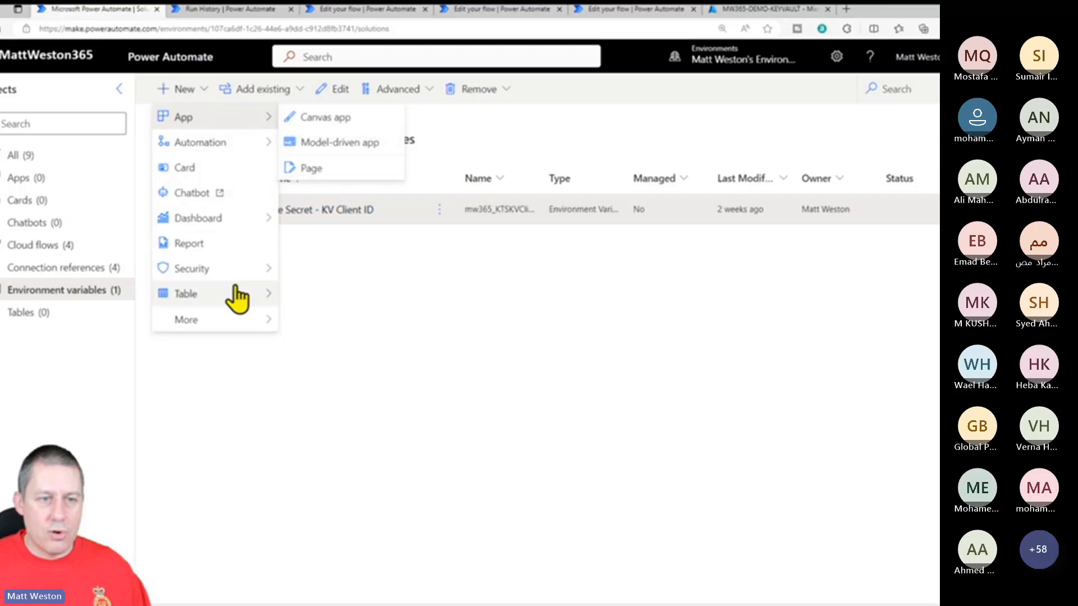
{"action": "mouse_move", "coordinate": [239, 323]}
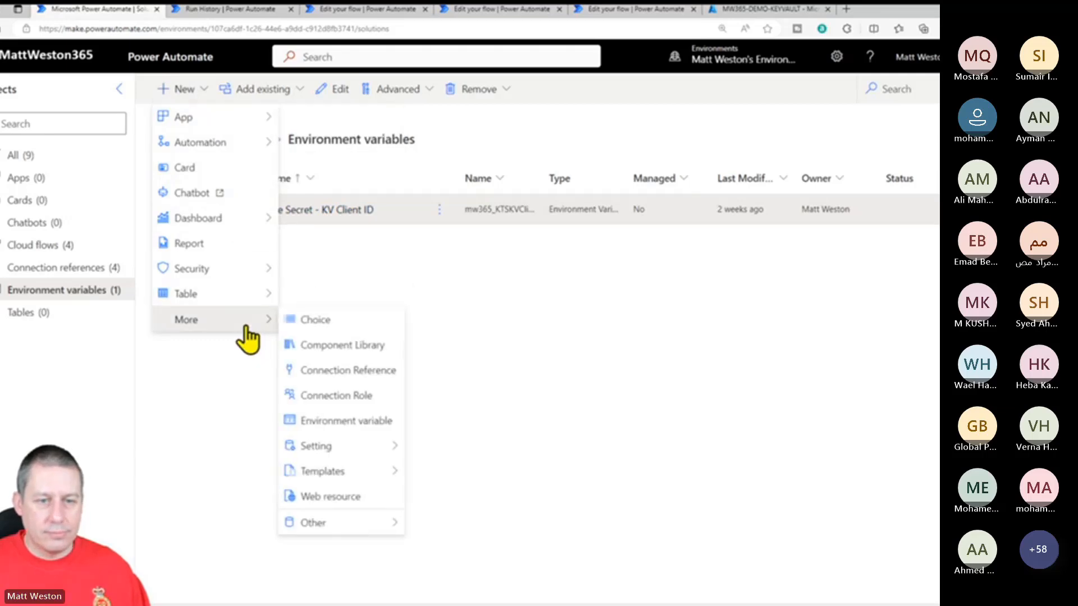
{"action": "left_click", "coordinate": [352, 422]}
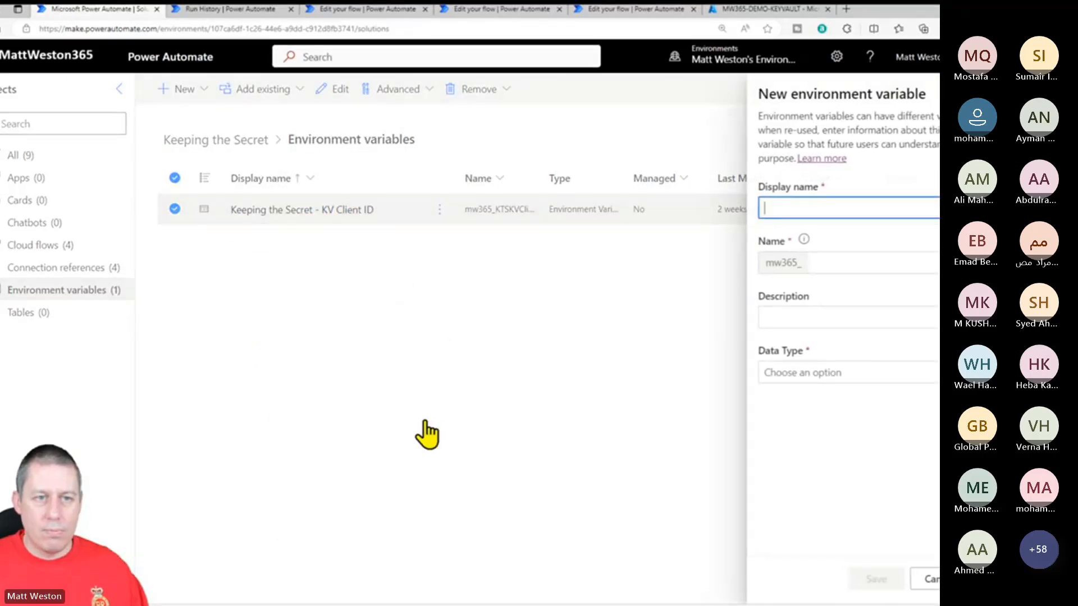
{"action": "type", "text": "K"}
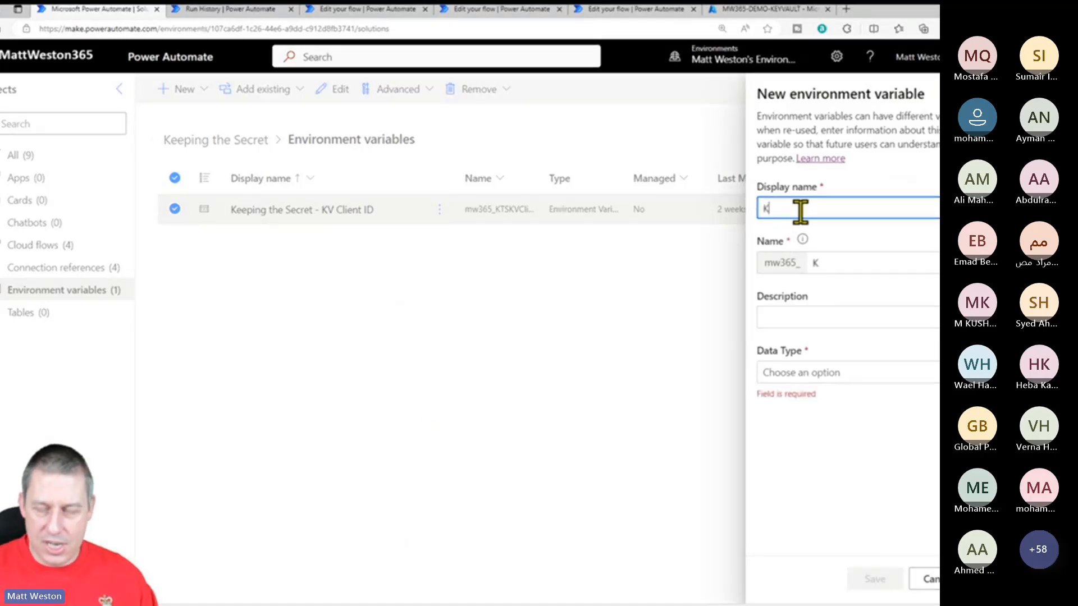
{"action": "type", "text": "eeping the Secre"}
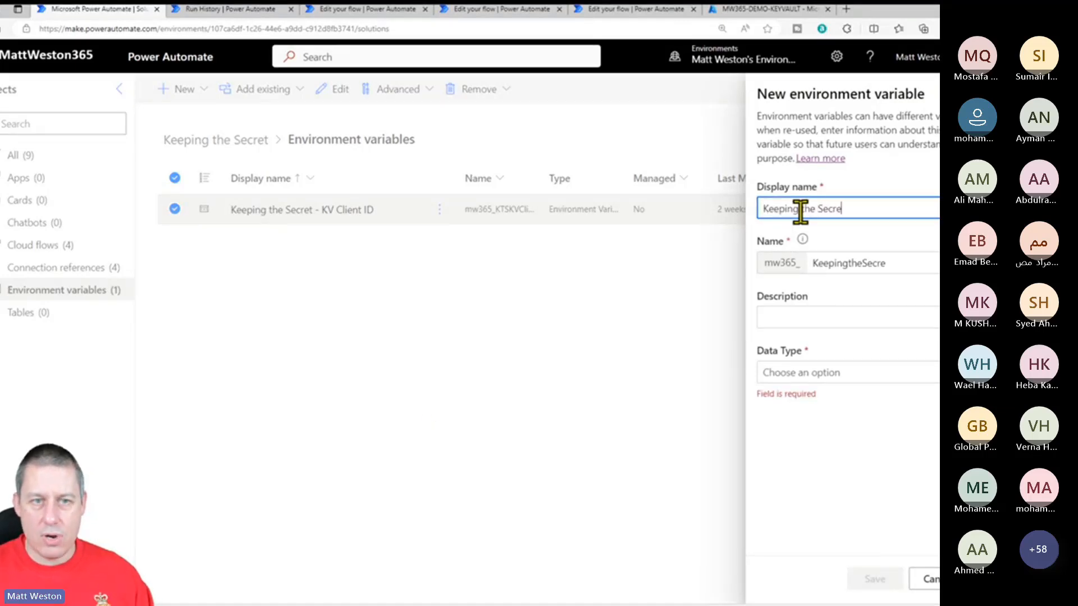
{"action": "type", "text": "t - KV Client"}
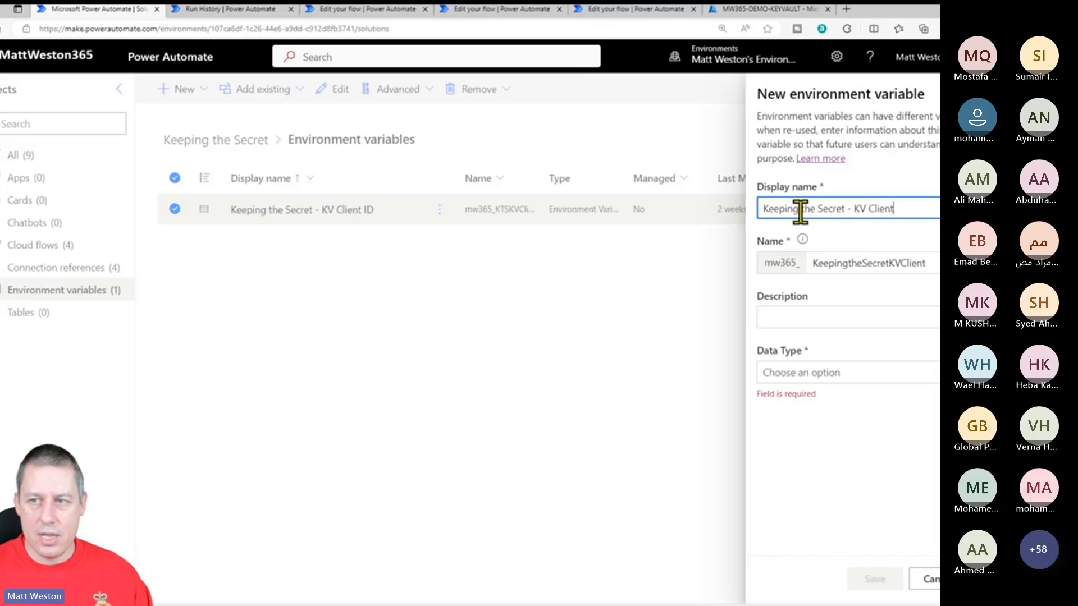
{"action": "type", "text": " Secret"}
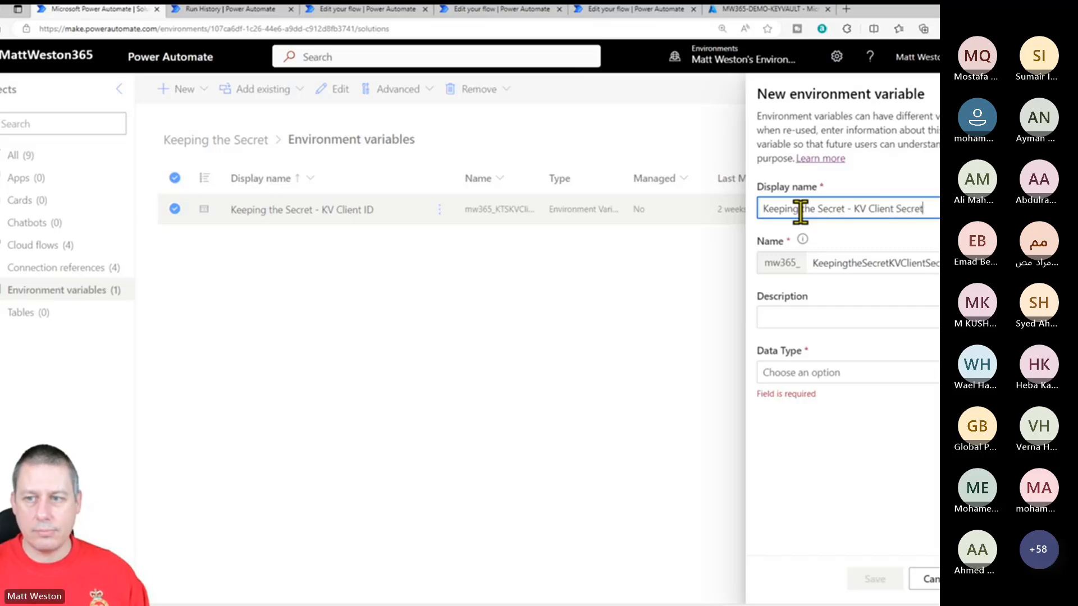
Shorten the new environment variable's name after the mw365_ prefix to KTSKVClientSecret.
{"action": "key", "text": "Tab"}
{"action": "key", "text": "Tab"}
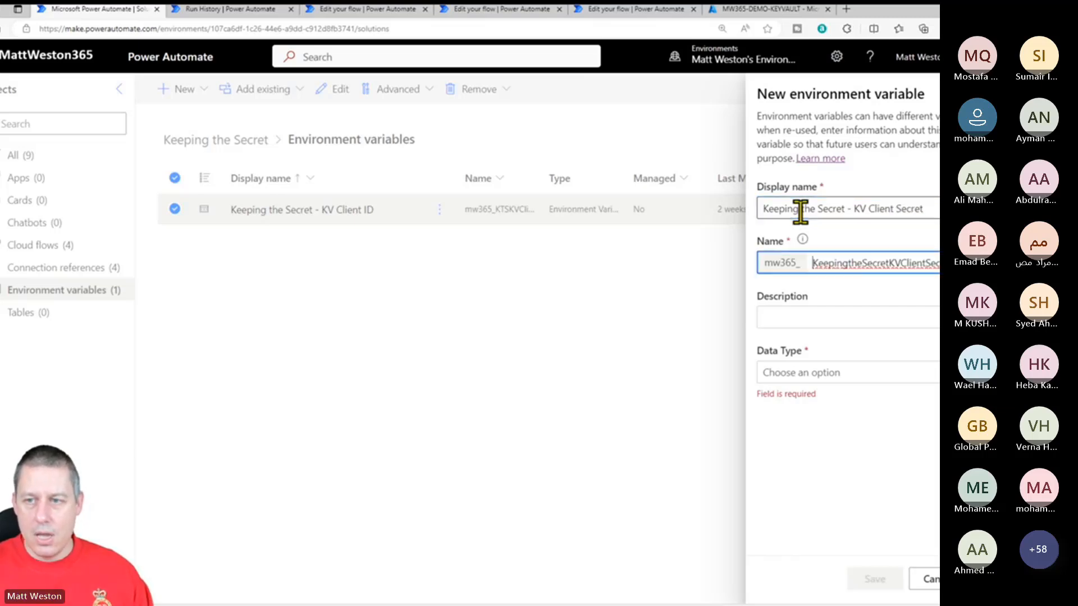
{"action": "key", "text": "shift+Right"}
{"action": "key", "text": "shift+Right"}
{"action": "key", "text": "shift+Right"}
{"action": "key", "text": "shift+Right"}
{"action": "key", "text": "shift+Right"}
{"action": "key", "text": "shift+Right"}
{"action": "key", "text": "shift+Right"}
{"action": "key", "text": "shift+Right"}
{"action": "key", "text": "shift+Right"}
{"action": "key", "text": "shift+Right"}
{"action": "key", "text": "shift+Left"}
{"action": "key", "text": "shift+Left"}
{"action": "type", "text": "KT"}
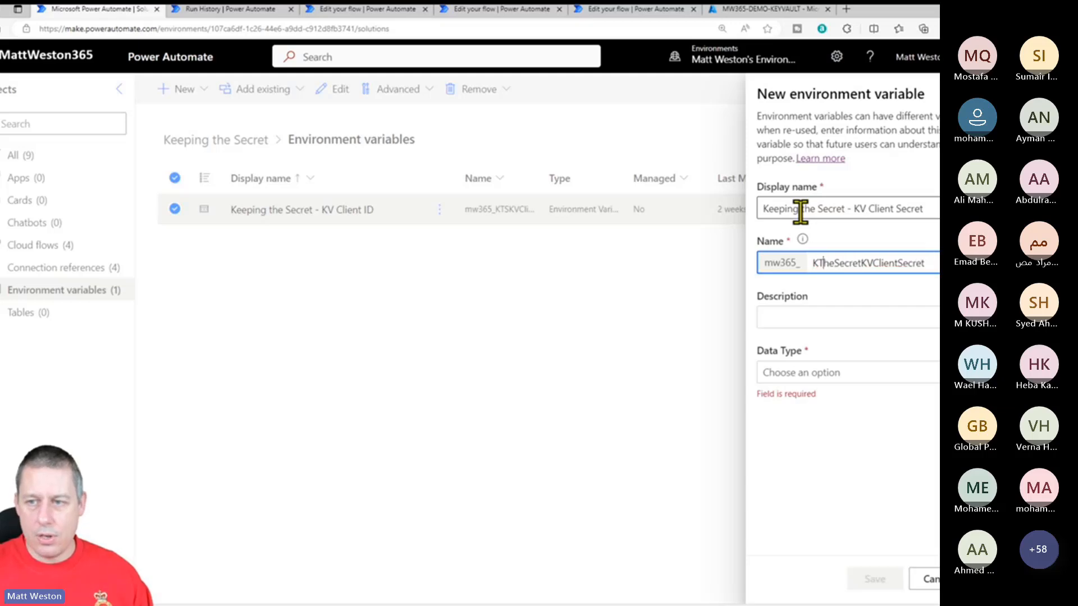
{"action": "key", "text": "shift+Right"}
{"action": "key", "text": "shift+Right"}
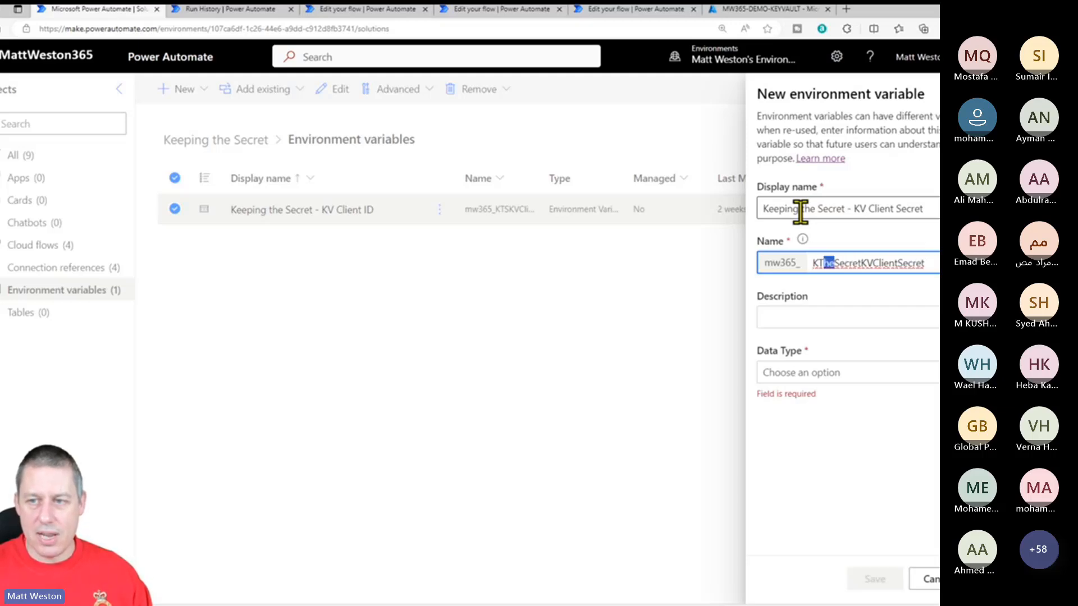
{"action": "key", "text": "Delete"}
{"action": "key", "text": "Right"}
{"action": "key", "text": "shift+Right"}
{"action": "key", "text": "shift+Right"}
{"action": "key", "text": "shift+Right"}
{"action": "key", "text": "shift+Right"}
{"action": "key", "text": "shift+Right"}
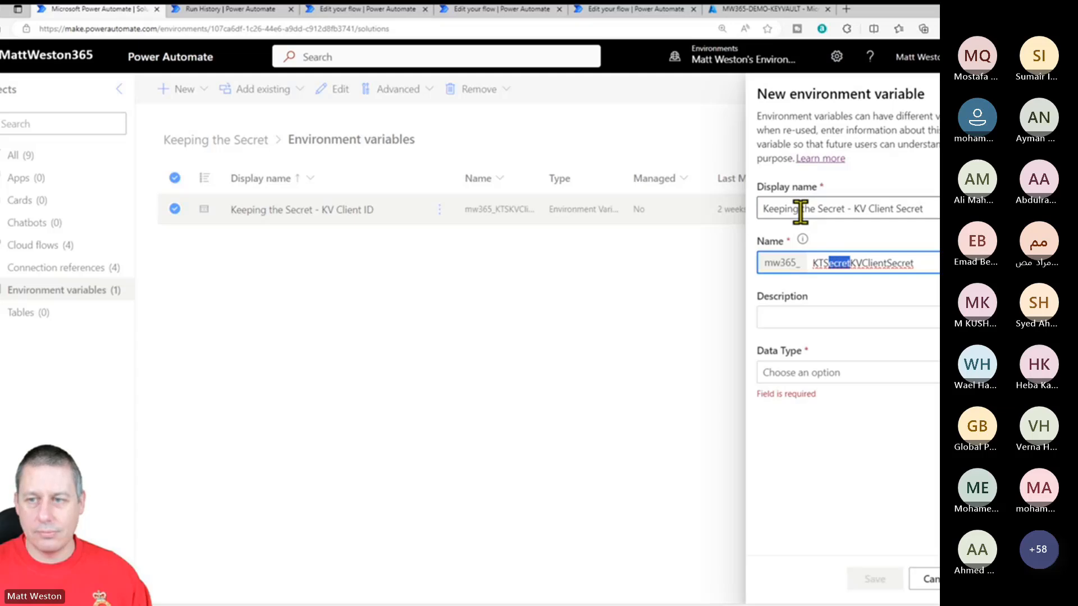
{"action": "key", "text": "Delete"}
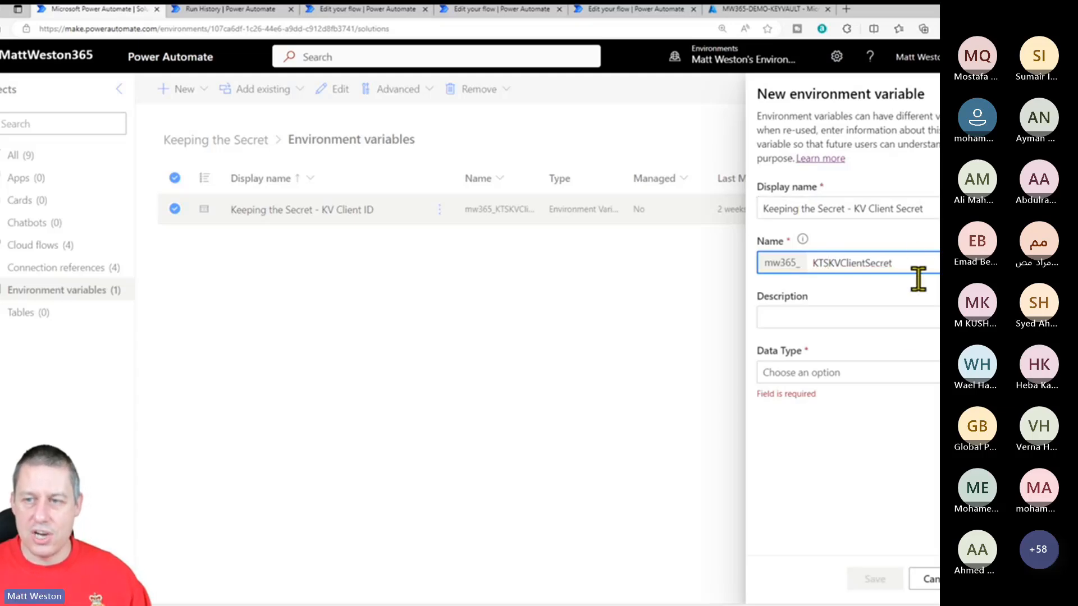
{"action": "left_click", "coordinate": [880, 456]}
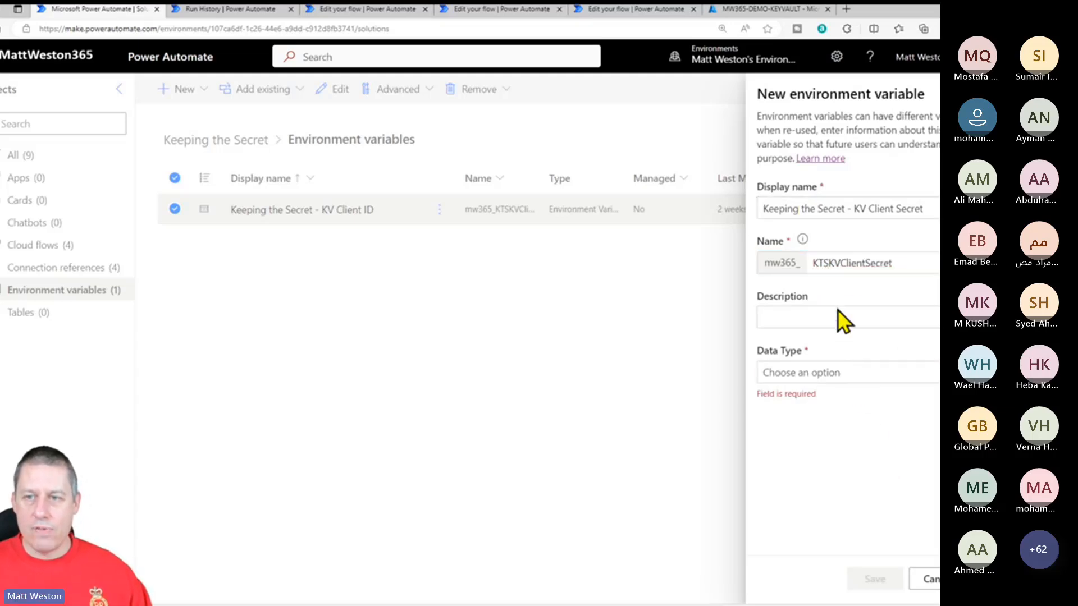
Set the new environment variable's data type to Secret and its secret store to Azure Key Vault.
{"action": "left_click", "coordinate": [900, 372]}
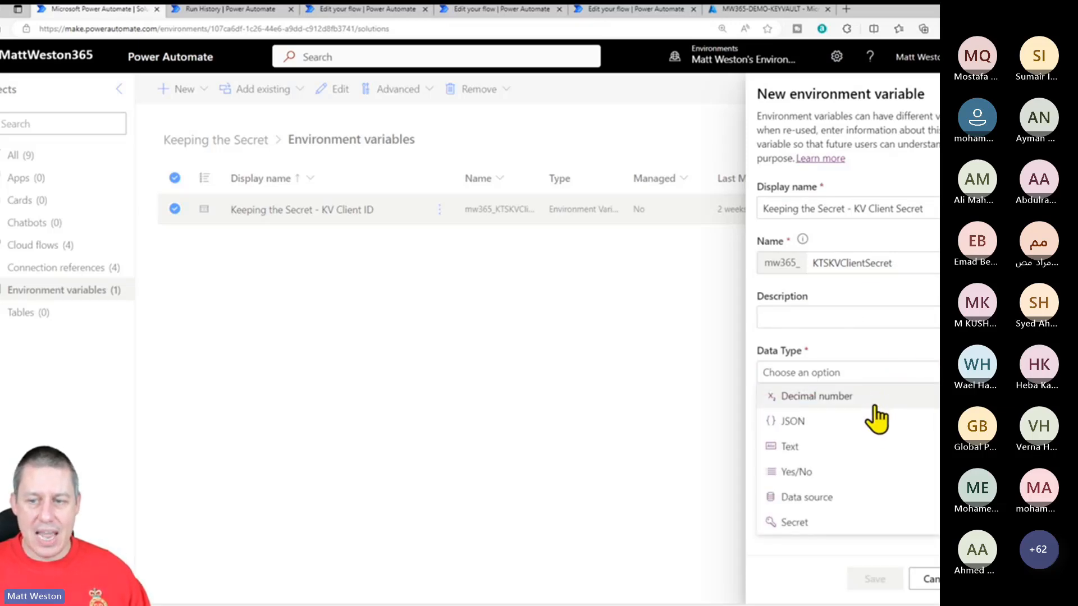
{"action": "left_click", "coordinate": [791, 522]}
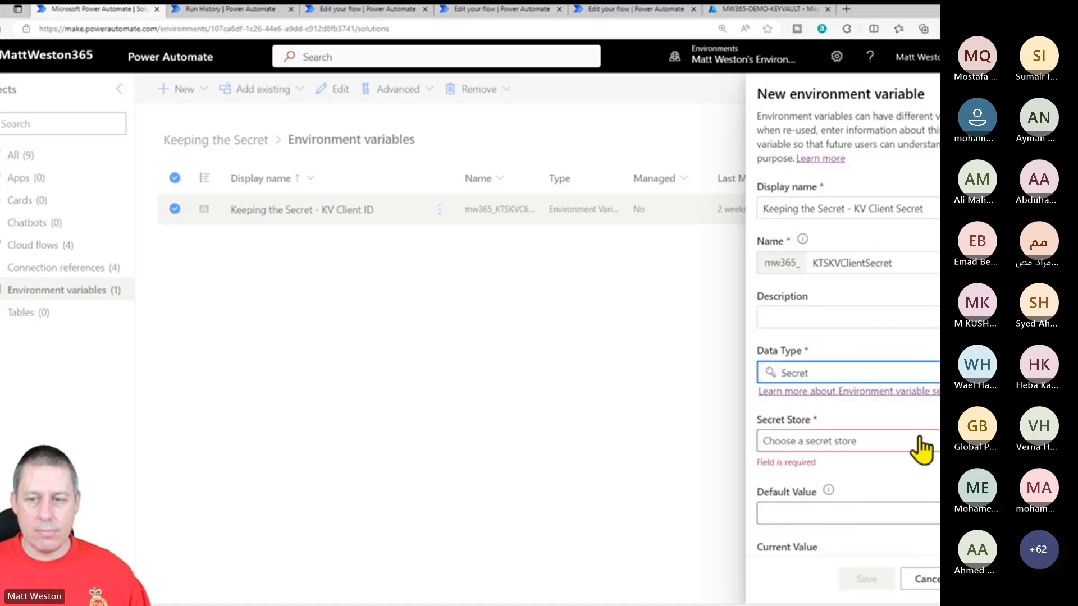
{"action": "scroll", "coordinate": [921, 448], "scroll_direction": "down", "scroll_amount": 1}
{"action": "scroll", "coordinate": [848, 327], "scroll_direction": "down", "scroll_amount": 1}
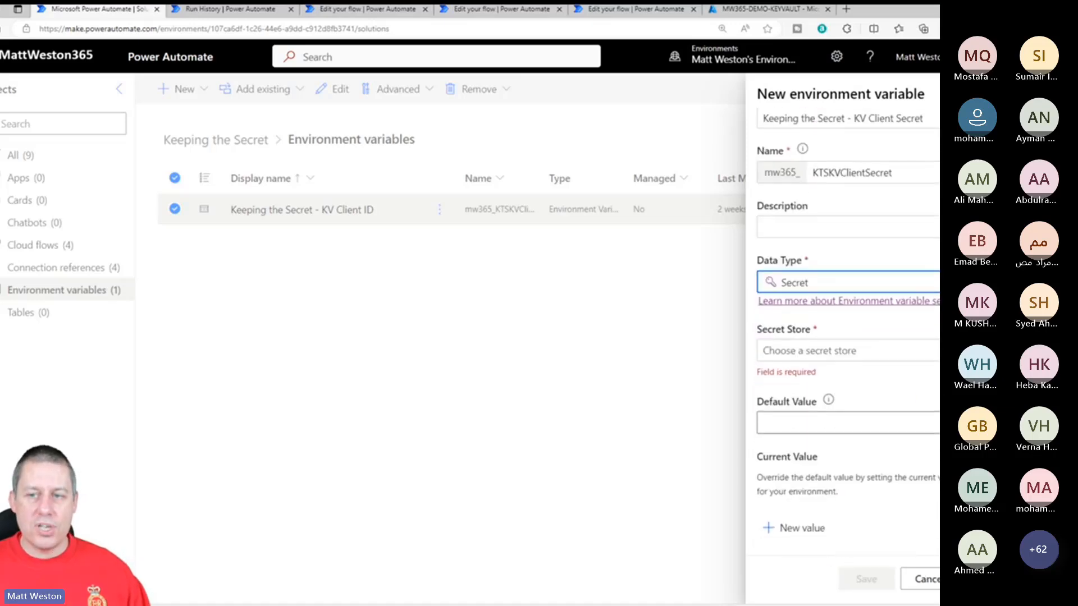
{"action": "left_click", "coordinate": [854, 351]}
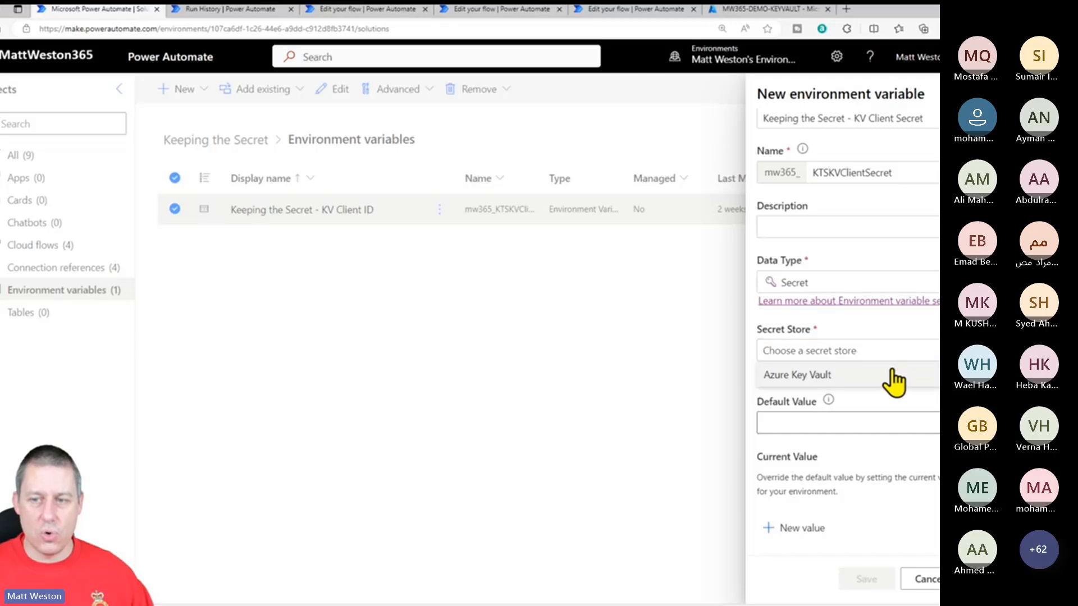
{"action": "left_click", "coordinate": [835, 376]}
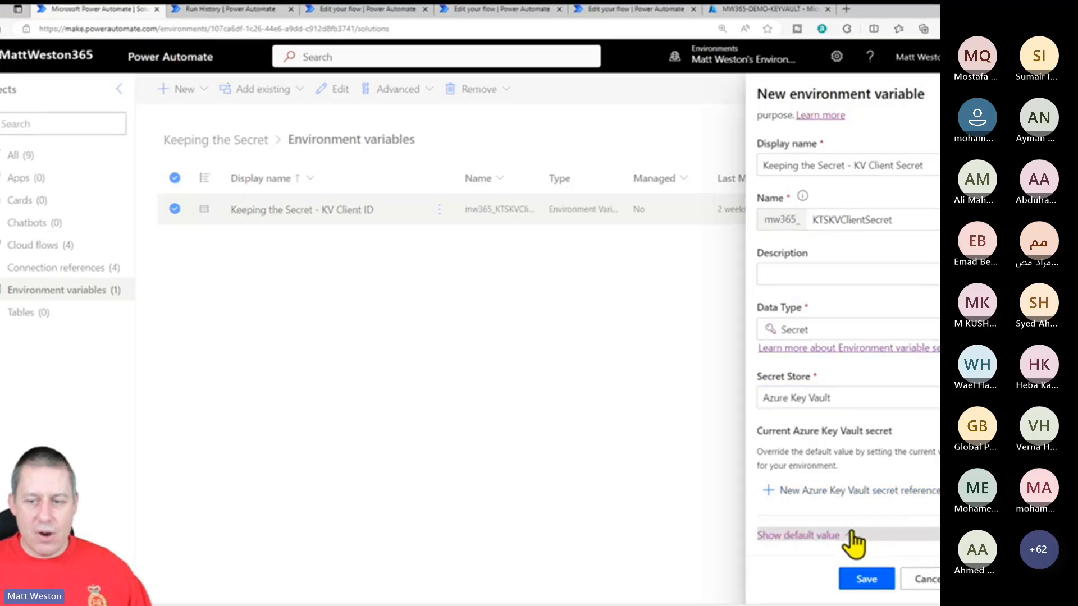
Look over the default Azure Key Vault secret fields and collapse them without filling anything in.
{"action": "left_click", "coordinate": [848, 534]}
{"action": "scroll", "coordinate": [842, 388], "scroll_direction": "up", "scroll_amount": 2}
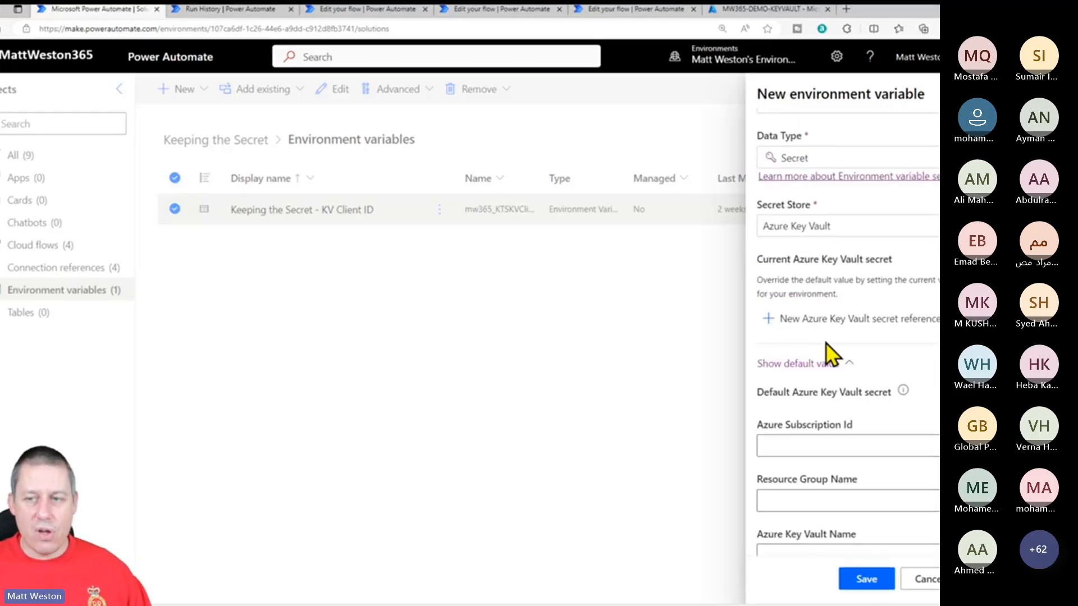
{"action": "left_click", "coordinate": [839, 365]}
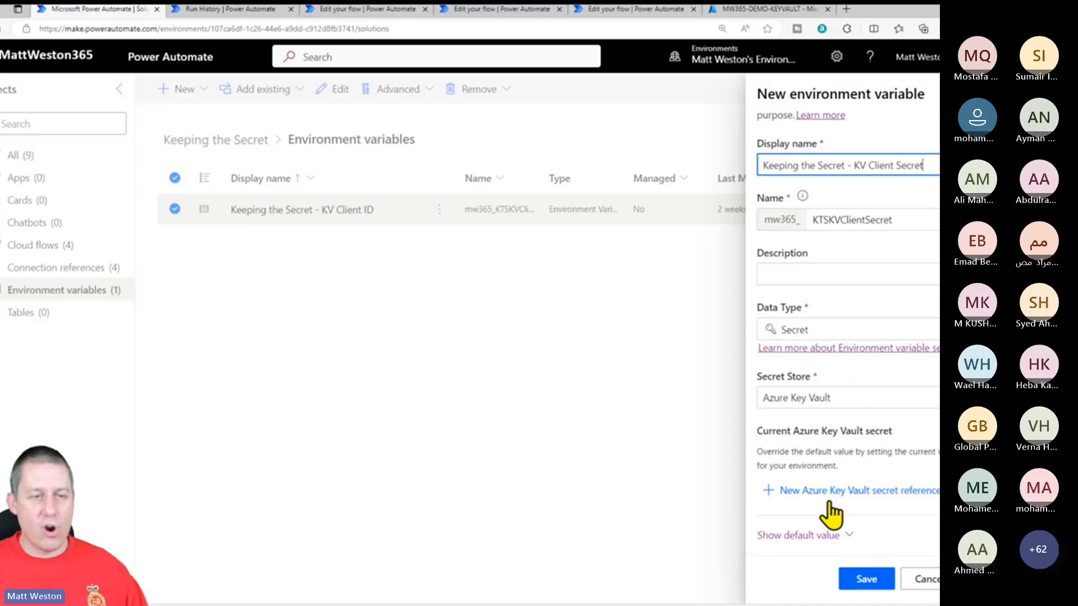
Start a new Azure Key Vault secret reference and fill in the Azure subscription ID copied from the key vault's overview.
{"action": "left_click", "coordinate": [799, 491]}
{"action": "scroll", "coordinate": [920, 426], "scroll_direction": "down", "scroll_amount": 4}
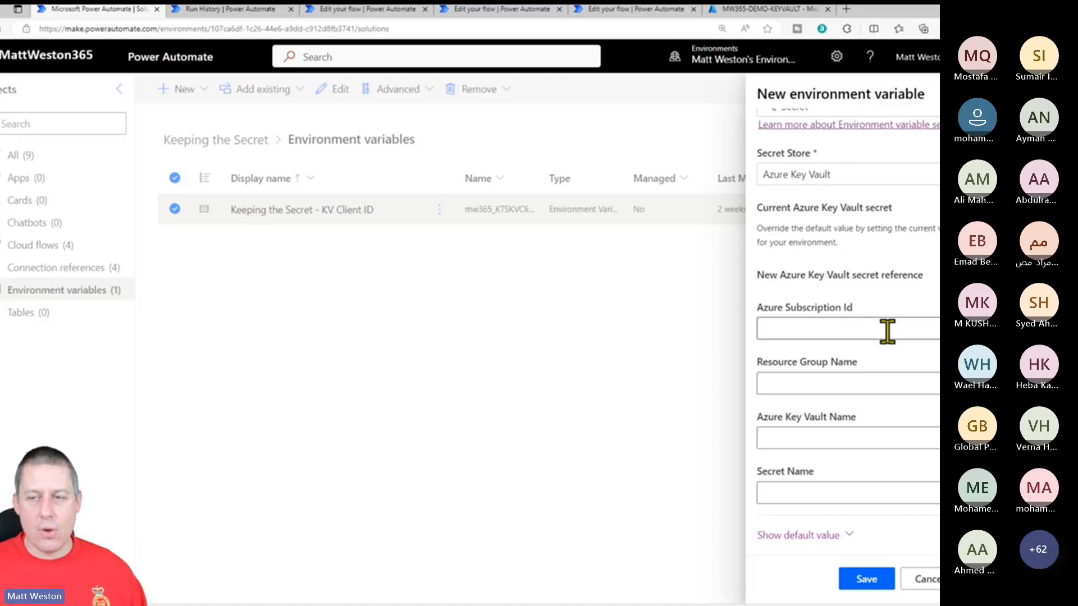
{"action": "left_click", "coordinate": [756, 9]}
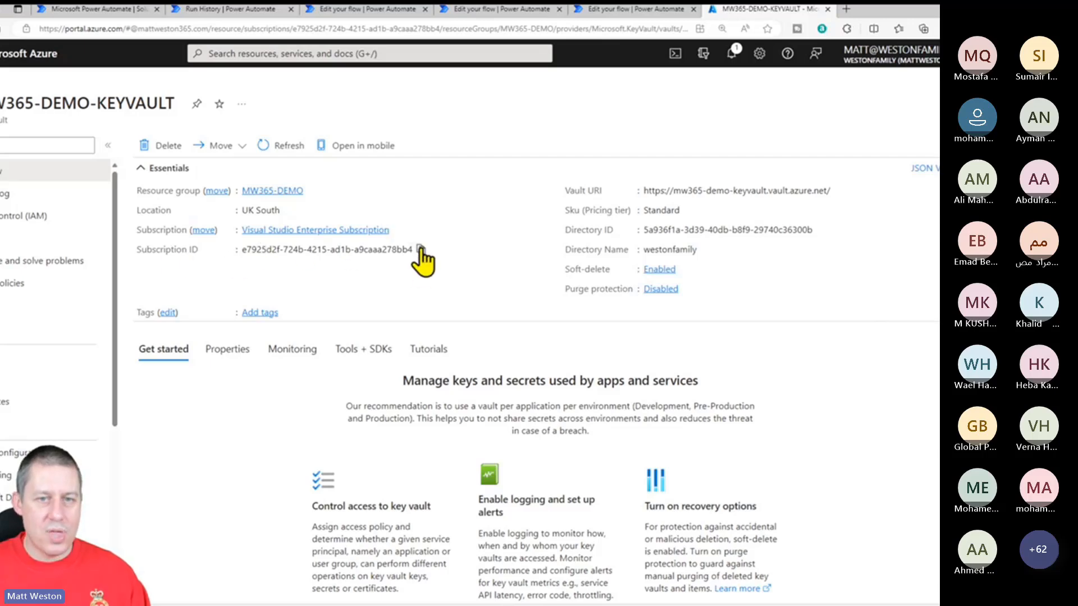
{"action": "left_click", "coordinate": [421, 250]}
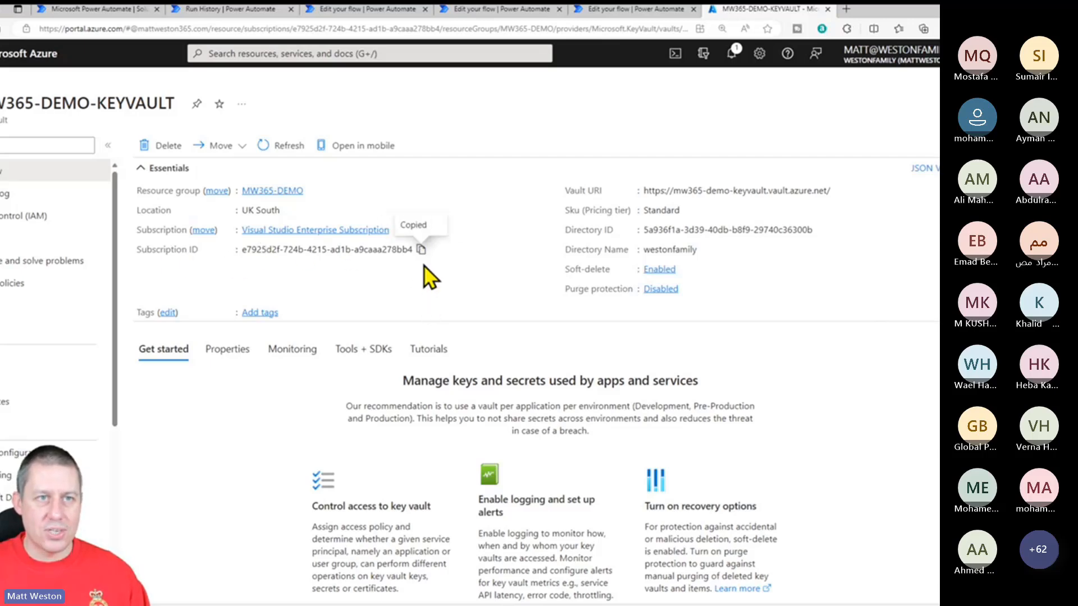
{"action": "left_click", "coordinate": [130, 11]}
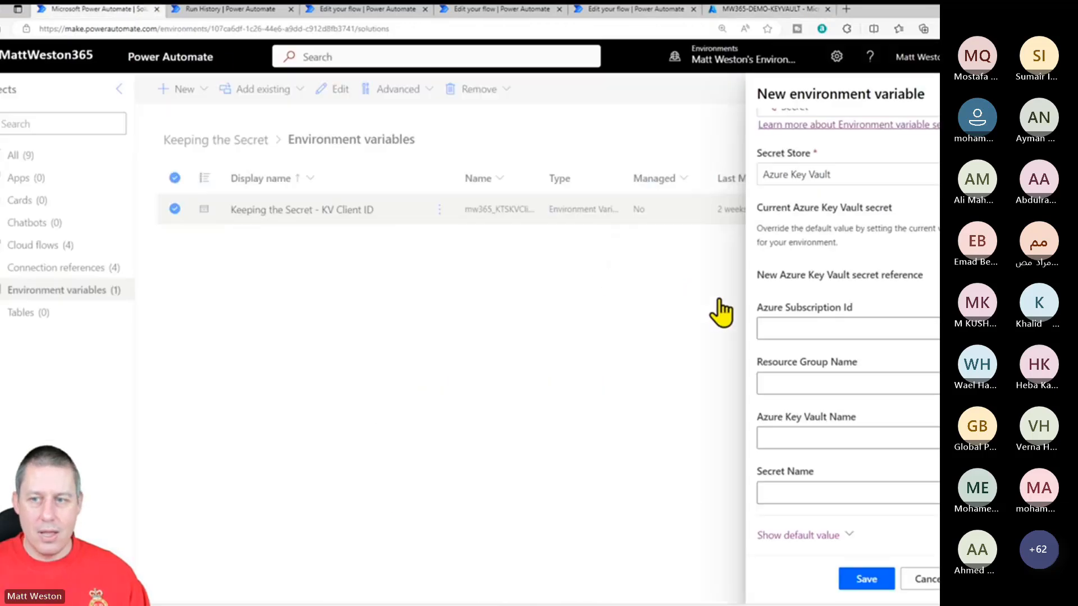
{"action": "left_click", "coordinate": [837, 330]}
{"action": "key", "text": "ctrl+v"}
Fill in the reference's resource group name as MW365-DEMO, copied from the key vault's overview in the Azure portal.
{"action": "left_click", "coordinate": [837, 387]}
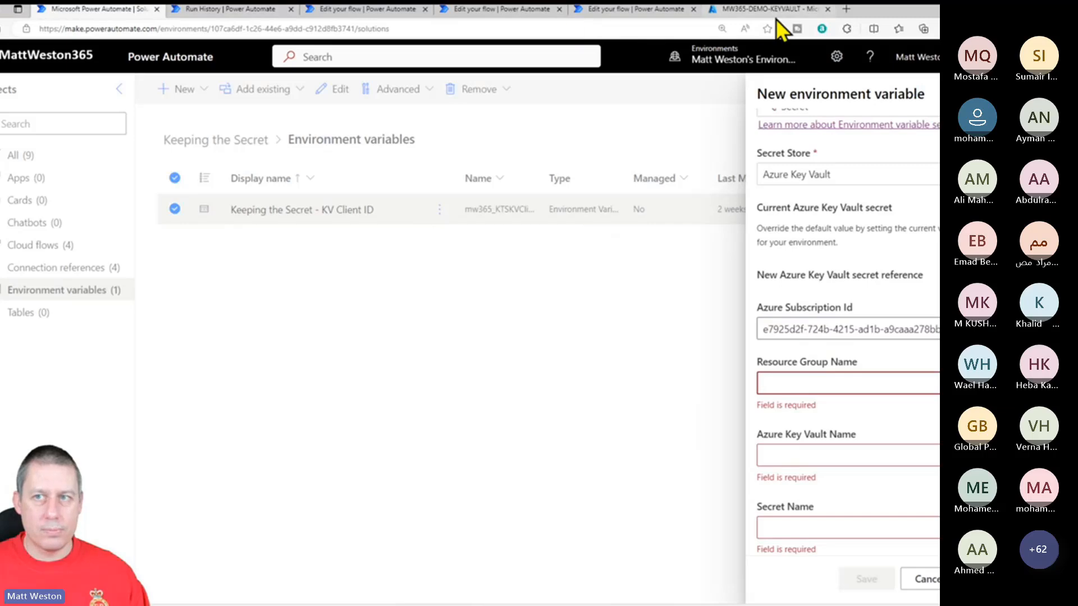
{"action": "left_click", "coordinate": [724, 12]}
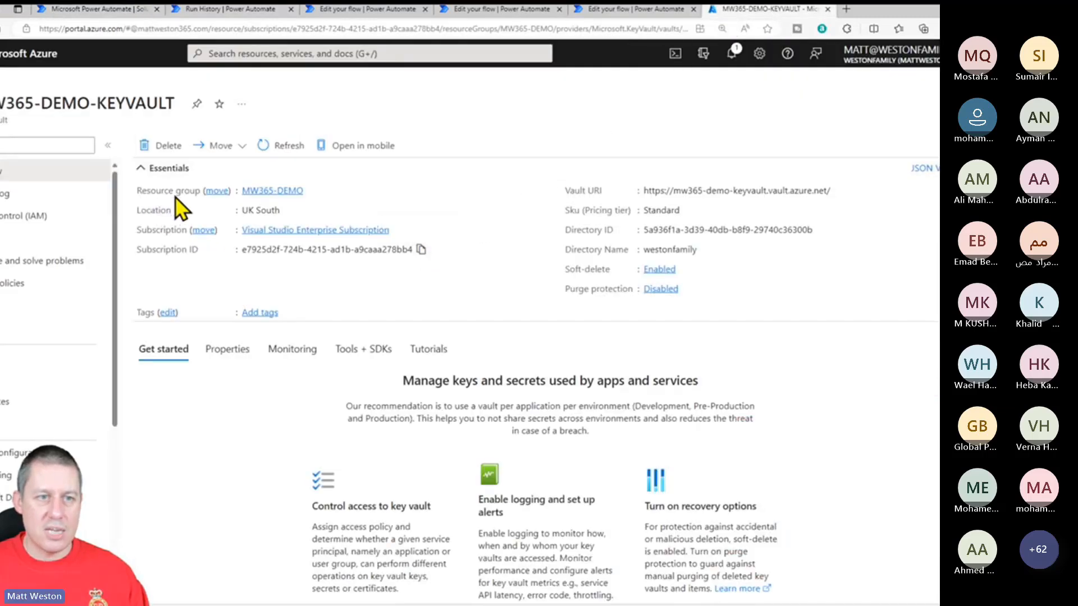
{"action": "left_click", "coordinate": [312, 190]}
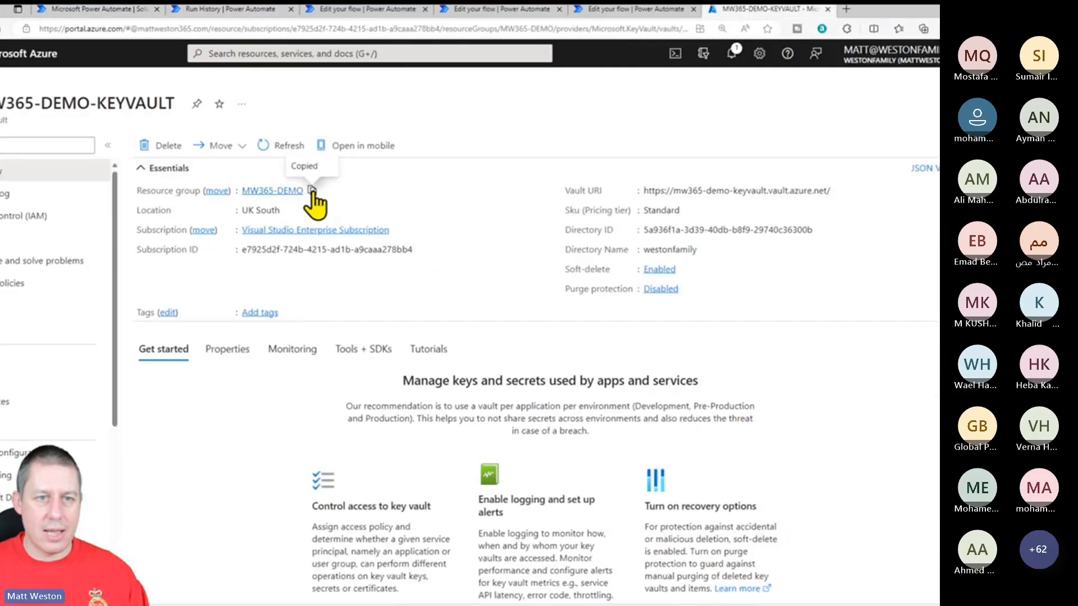
{"action": "left_click", "coordinate": [107, 7]}
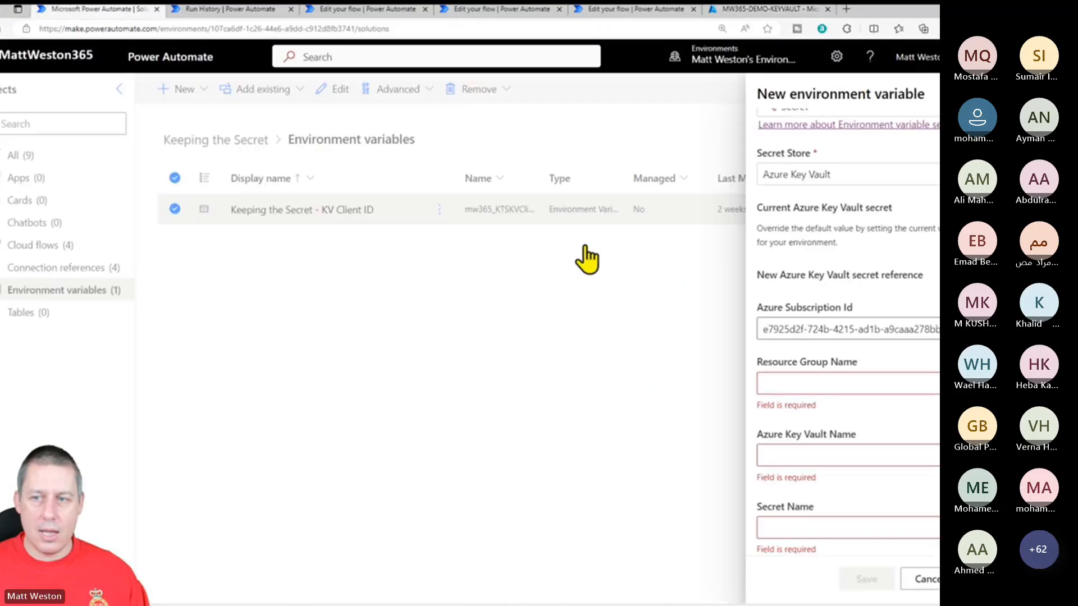
{"action": "left_click", "coordinate": [794, 380]}
{"action": "key", "text": "ctrl+v"}
Copy the vault's name from the Azure portal and enter MW365-DEMO-KEYVAULT as the reference's Azure Key Vault name.
{"action": "left_click", "coordinate": [822, 441]}
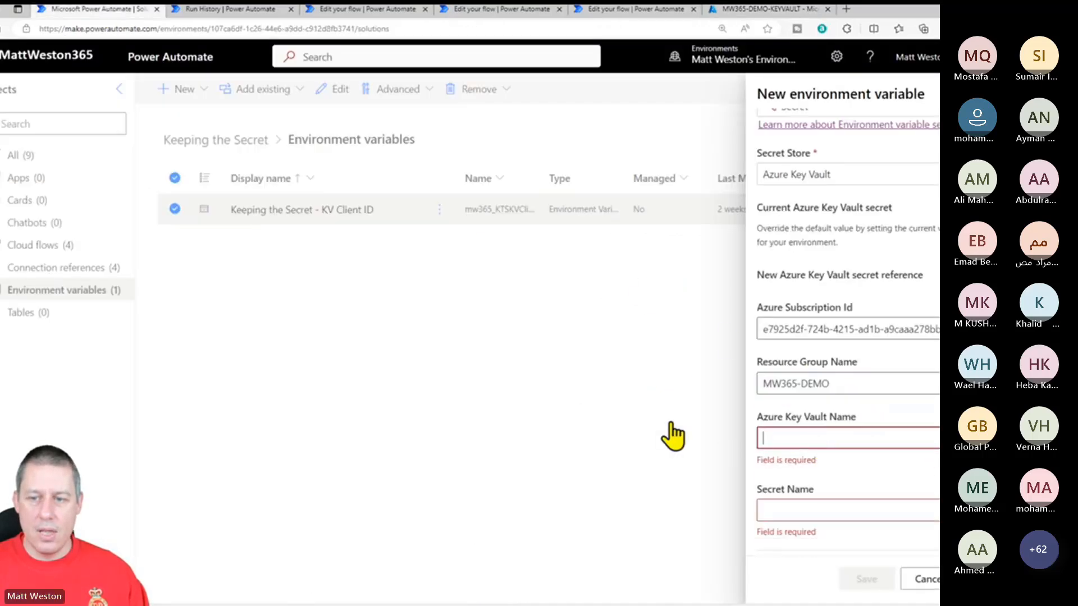
{"action": "left_click", "coordinate": [746, 11]}
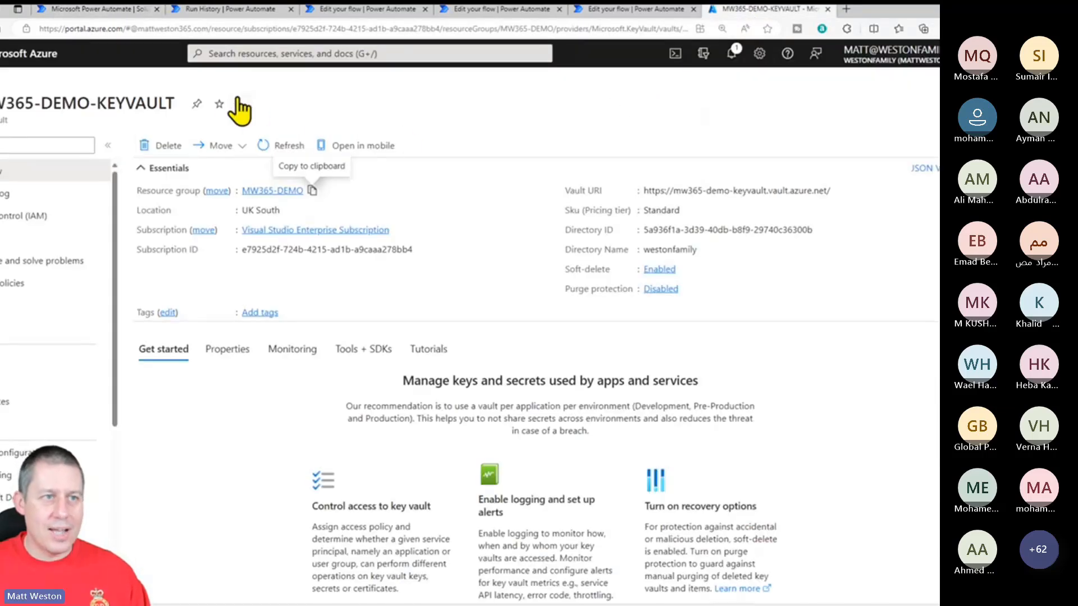
{"action": "left_click_drag", "start_coordinate": [1, 105], "coordinate": [173, 109]}
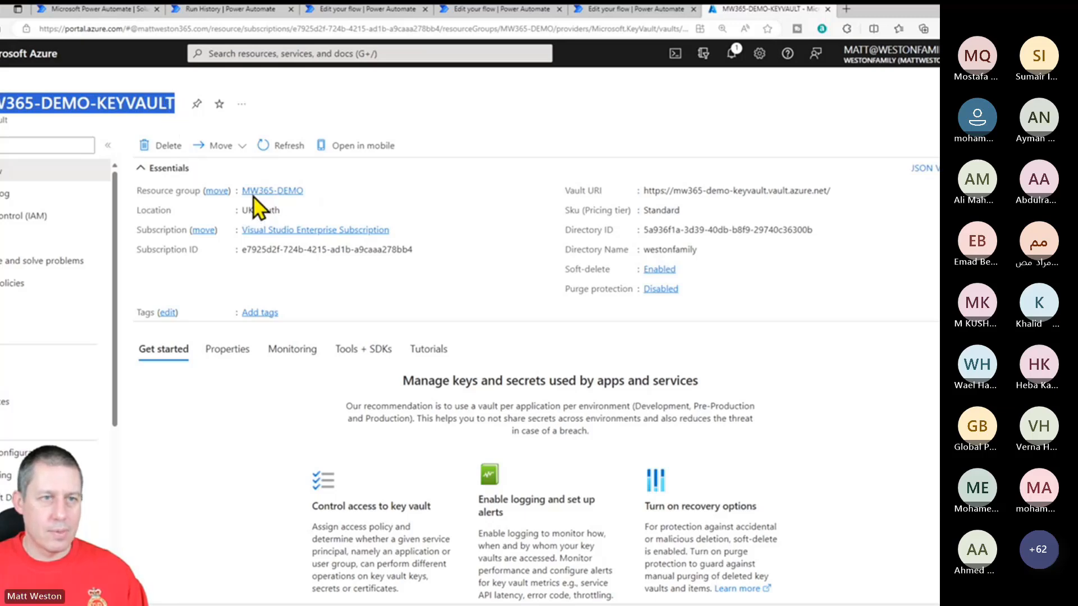
{"action": "left_click", "coordinate": [122, 9]}
{"action": "left_click", "coordinate": [806, 438]}
{"action": "key", "text": "ctrl+v"}
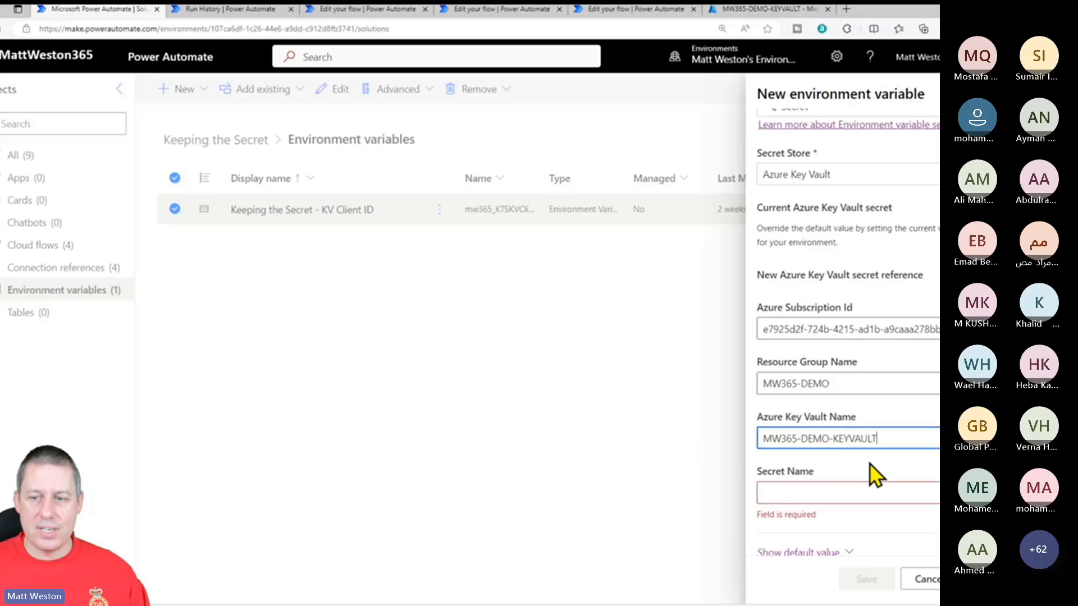
Copy the client secret entry's name from the vault, enter it as the secret name, and save the environment variable.
{"action": "left_click", "coordinate": [797, 497]}
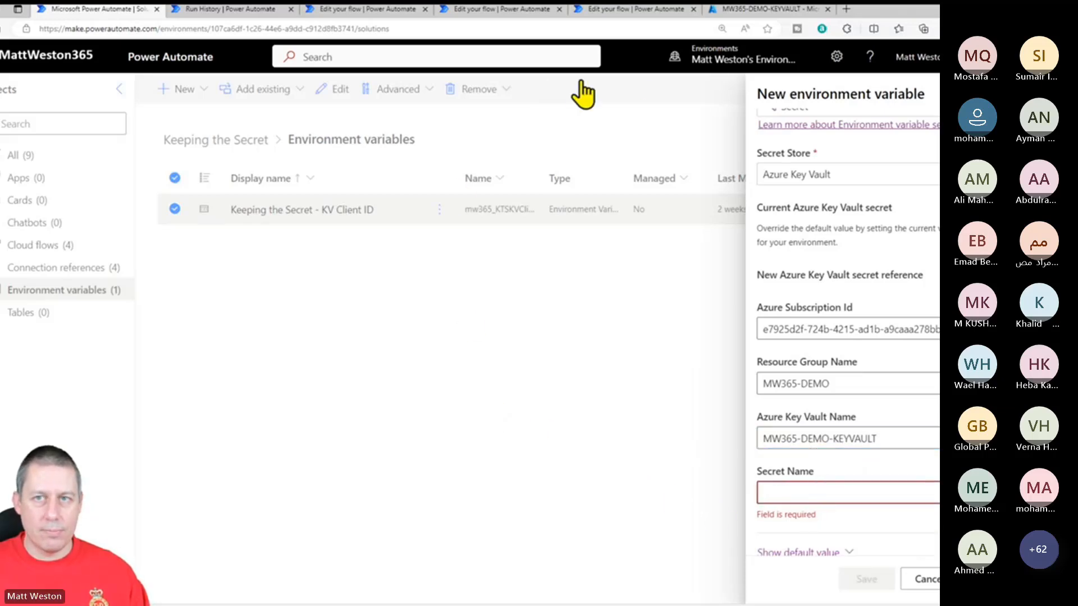
{"action": "left_click", "coordinate": [755, 9]}
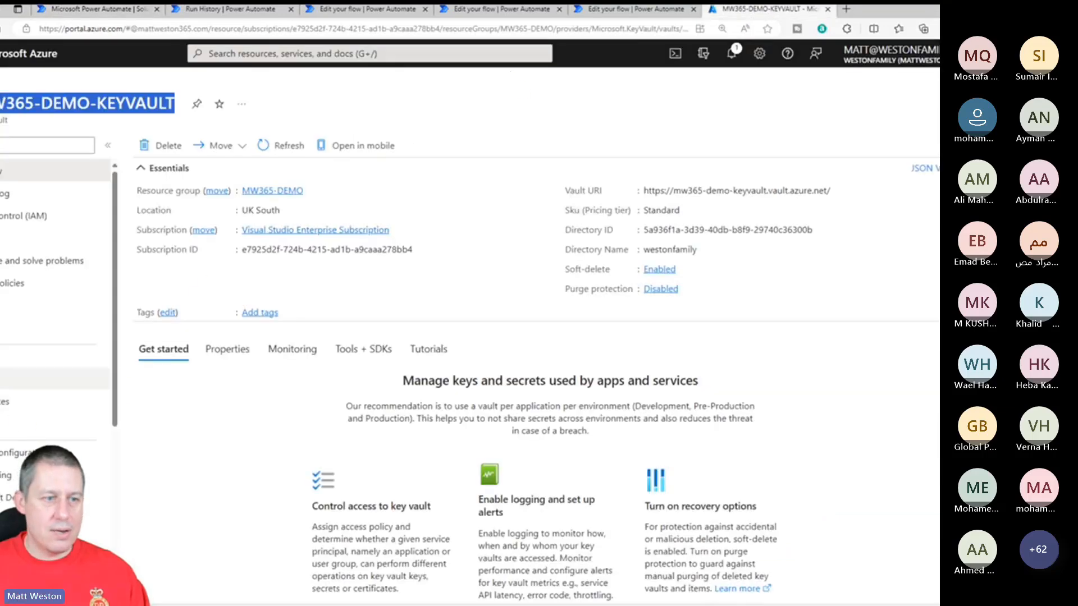
{"action": "left_click", "coordinate": [33, 378]}
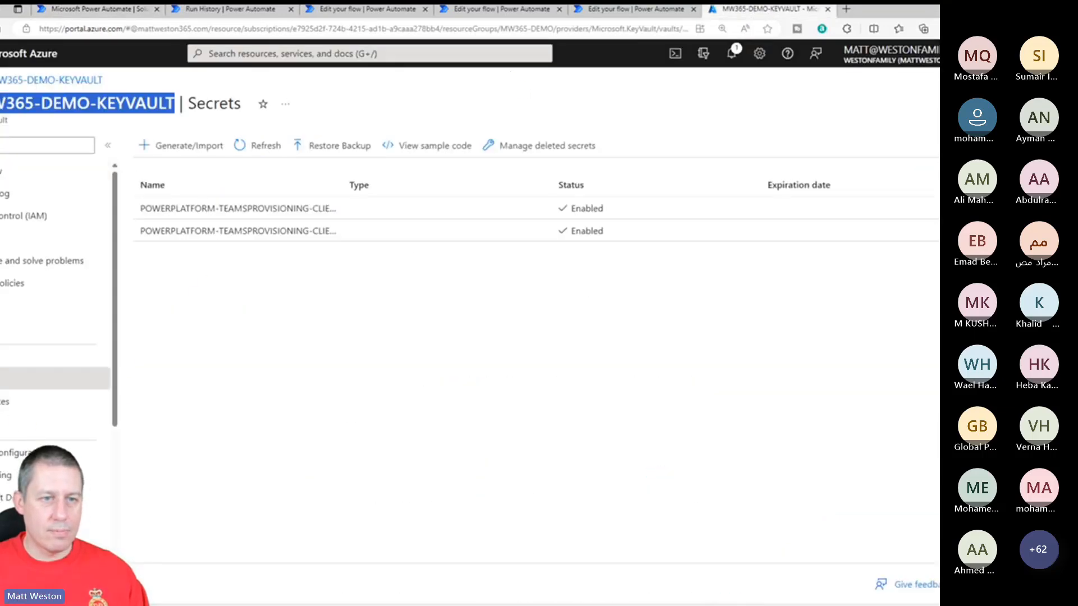
{"action": "left_click", "coordinate": [234, 231]}
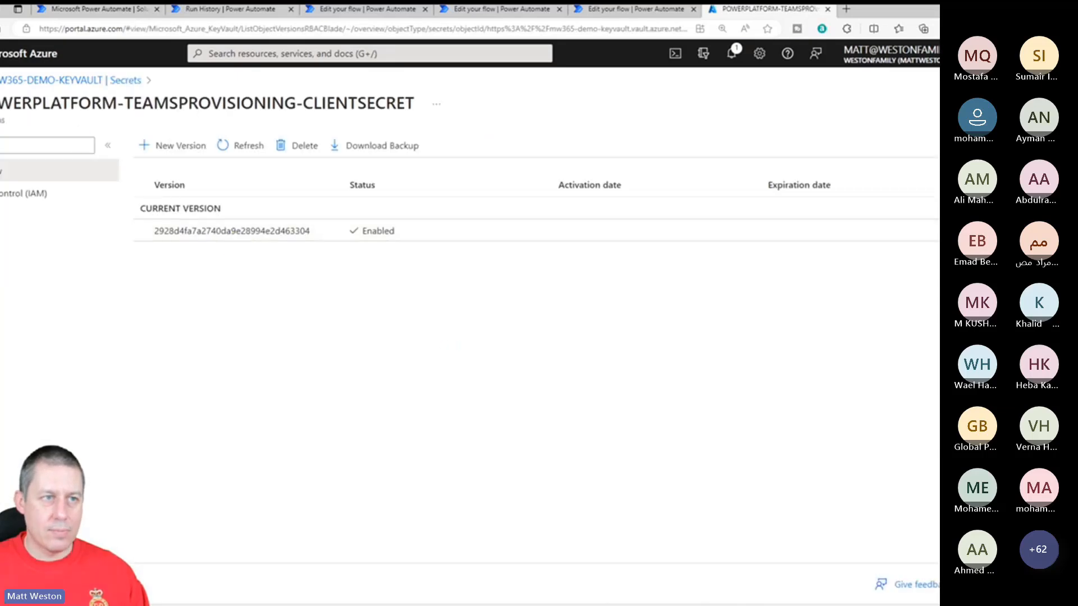
{"action": "left_click_drag", "start_coordinate": [3, 103], "coordinate": [419, 109]}
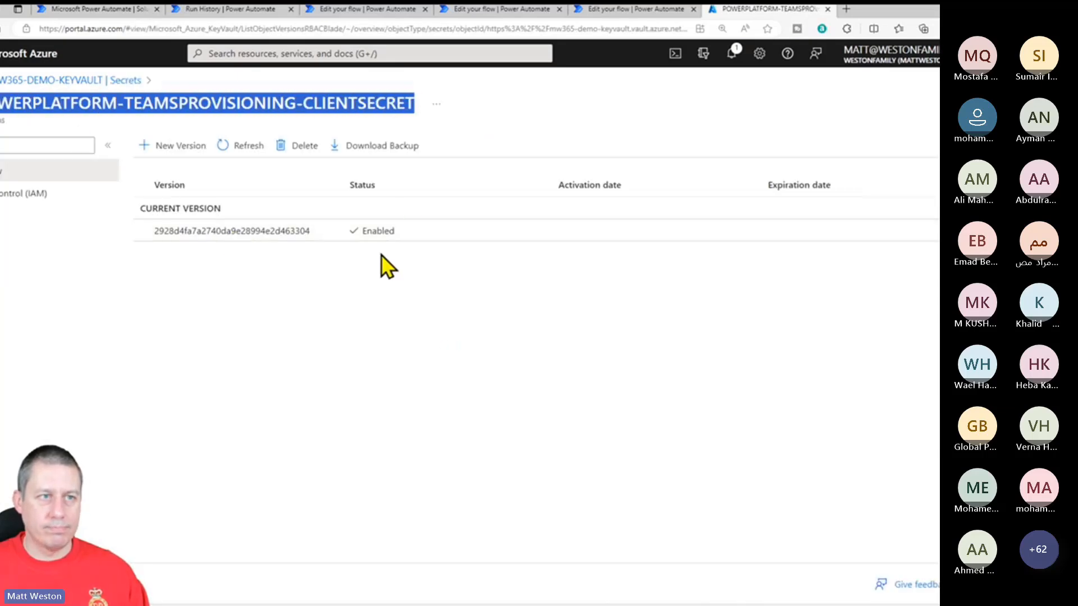
{"action": "left_click", "coordinate": [120, 12]}
{"action": "left_click", "coordinate": [786, 493]}
{"action": "key", "text": "ctrl+v"}
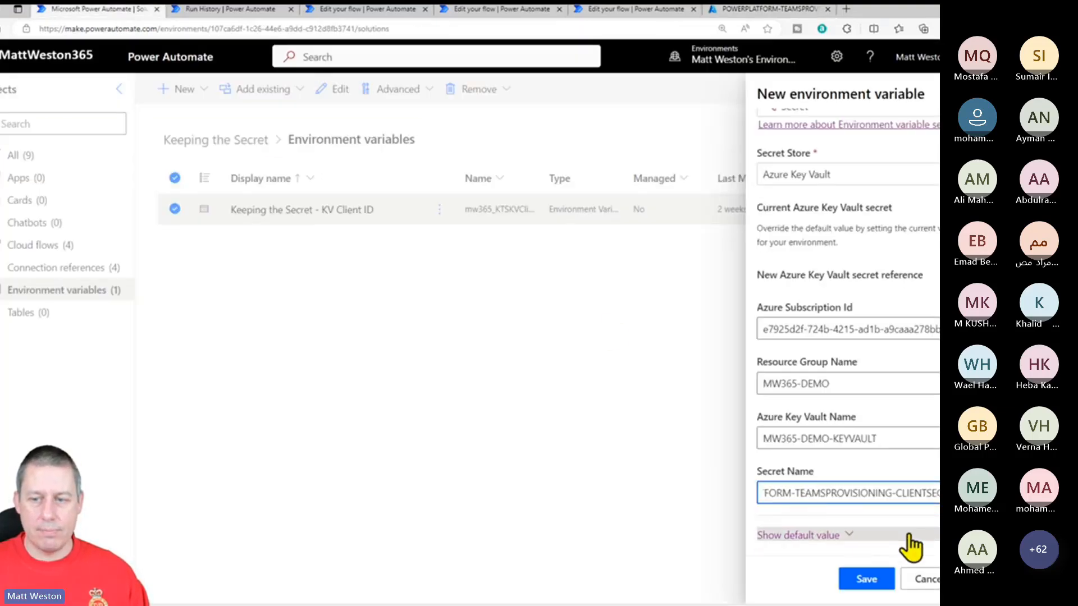
{"action": "left_click", "coordinate": [873, 583]}
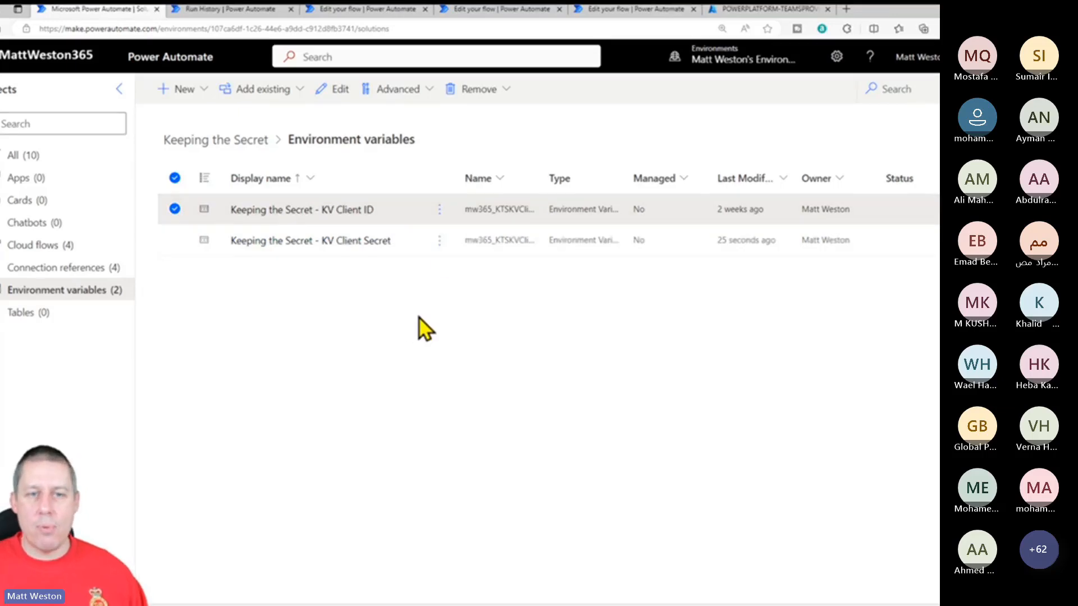
In the Power Platform Boot Camp - Level 4 flow, expand Scope - Try and insert a new action after Compose - Tenant ID.
{"action": "left_click", "coordinate": [657, 9]}
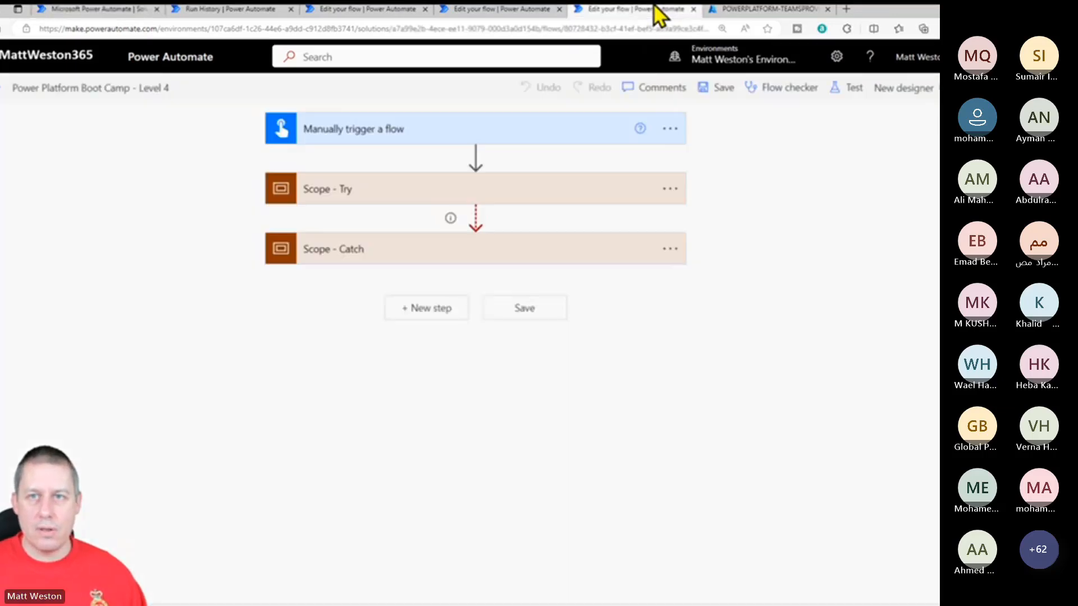
{"action": "left_click", "coordinate": [370, 191]}
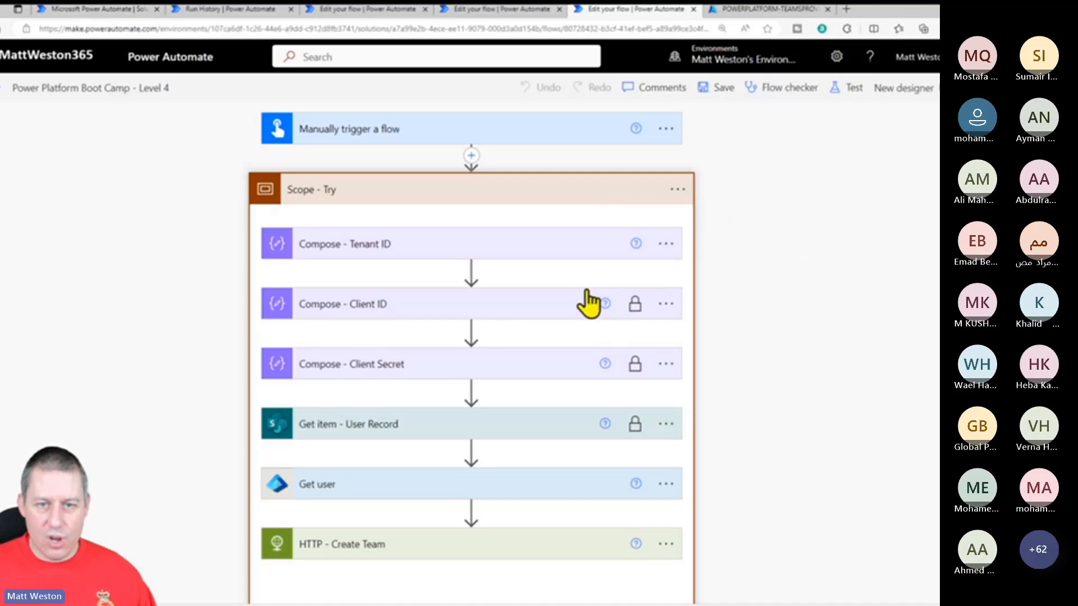
{"action": "left_click", "coordinate": [476, 309]}
{"action": "left_click", "coordinate": [447, 395]}
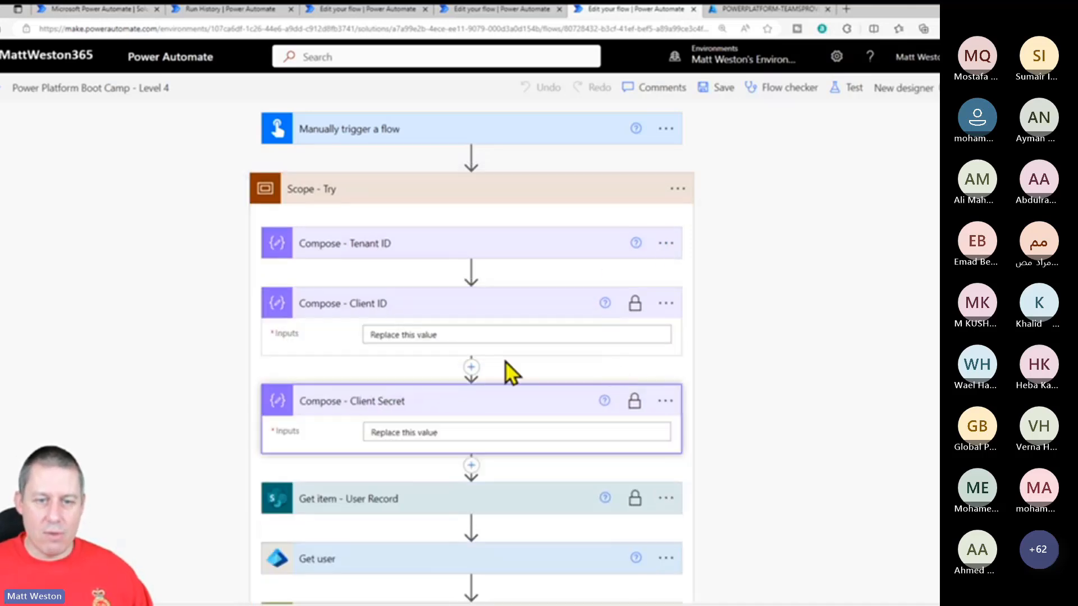
{"action": "left_click", "coordinate": [471, 271]}
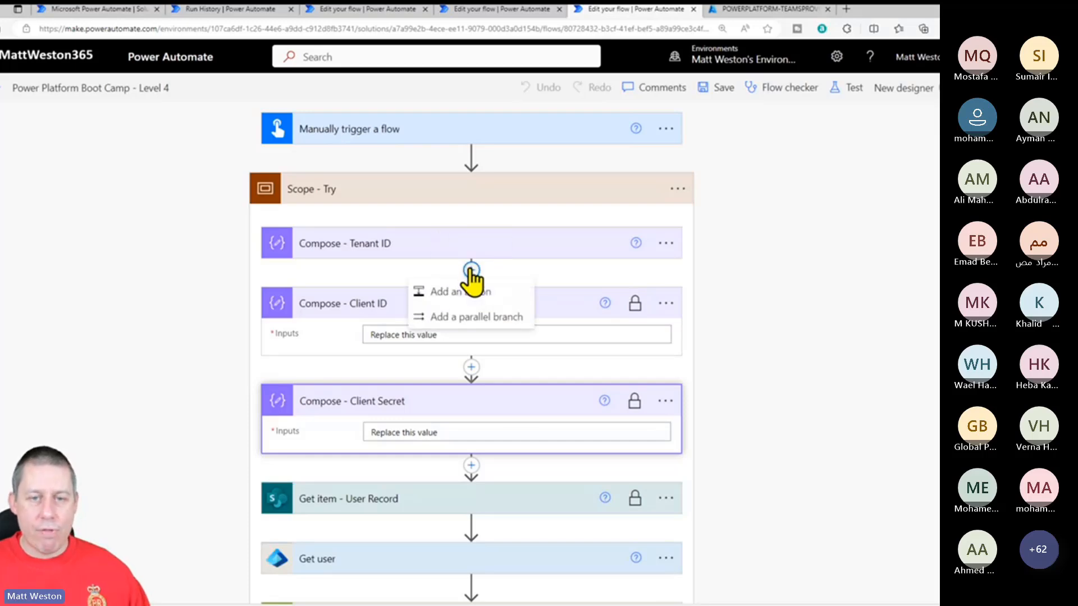
{"action": "left_click", "coordinate": [472, 292]}
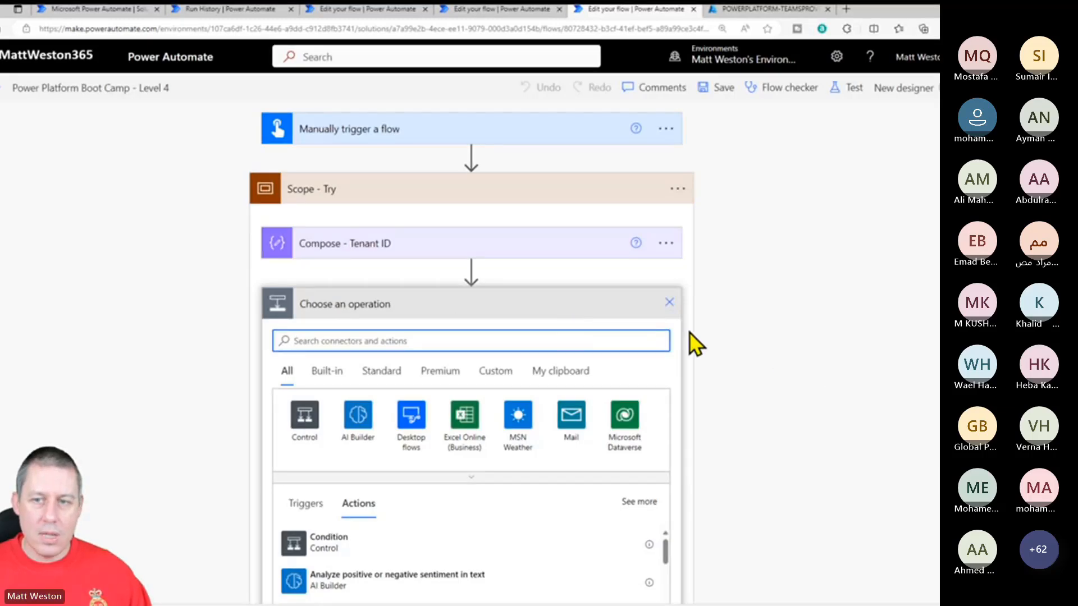
Check which environment variables the dynamic content offers for the Compose - Client ID input.
{"action": "scroll", "coordinate": [740, 332], "scroll_direction": "down", "scroll_amount": 8}
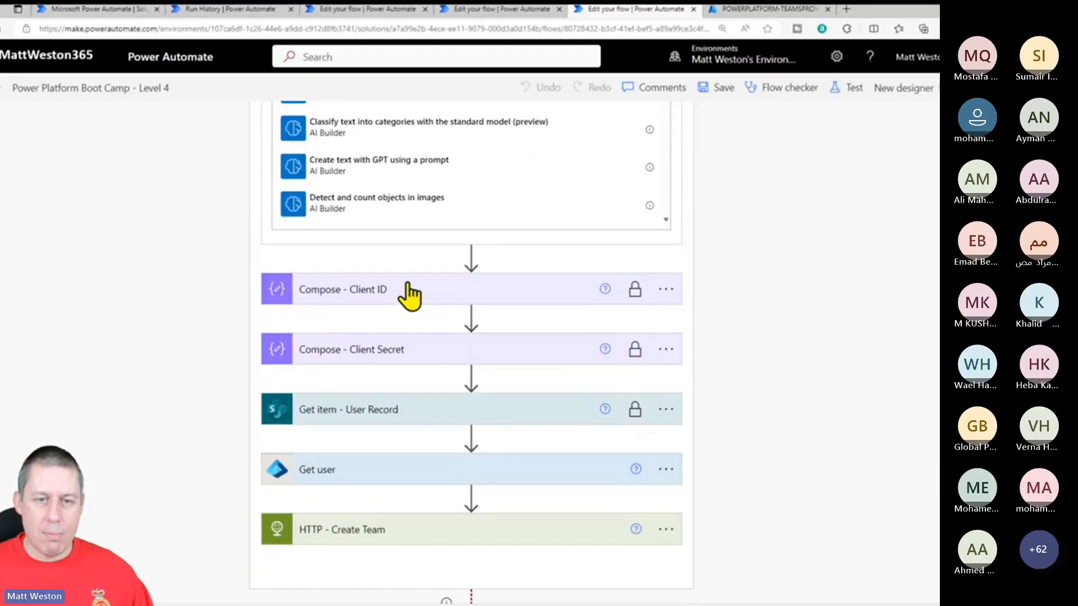
{"action": "left_click", "coordinate": [409, 293]}
{"action": "left_click", "coordinate": [481, 320]}
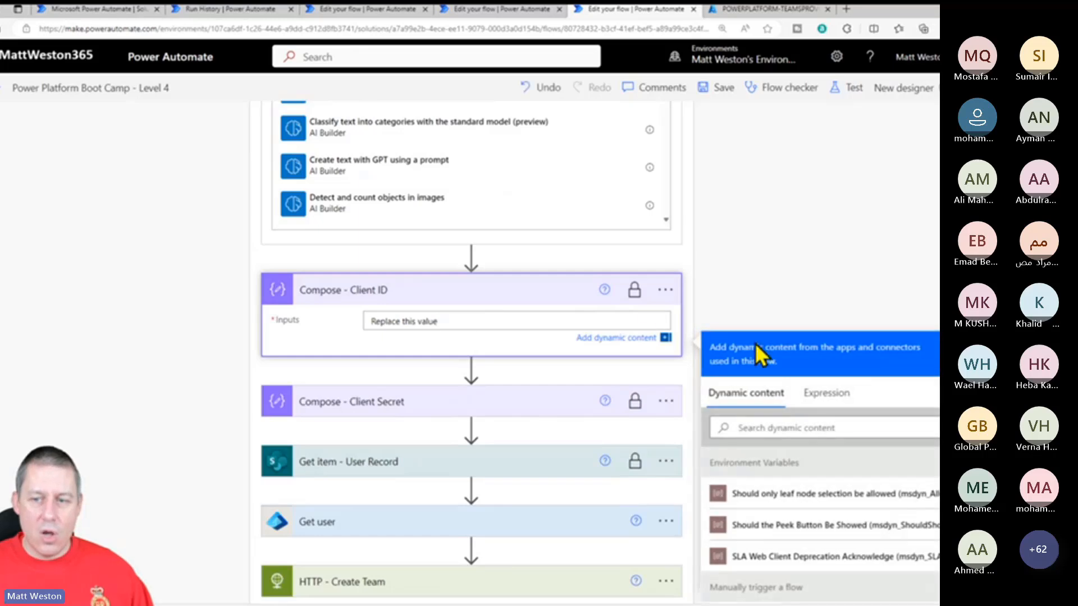
{"action": "scroll", "coordinate": [863, 240], "scroll_direction": "down", "scroll_amount": 1}
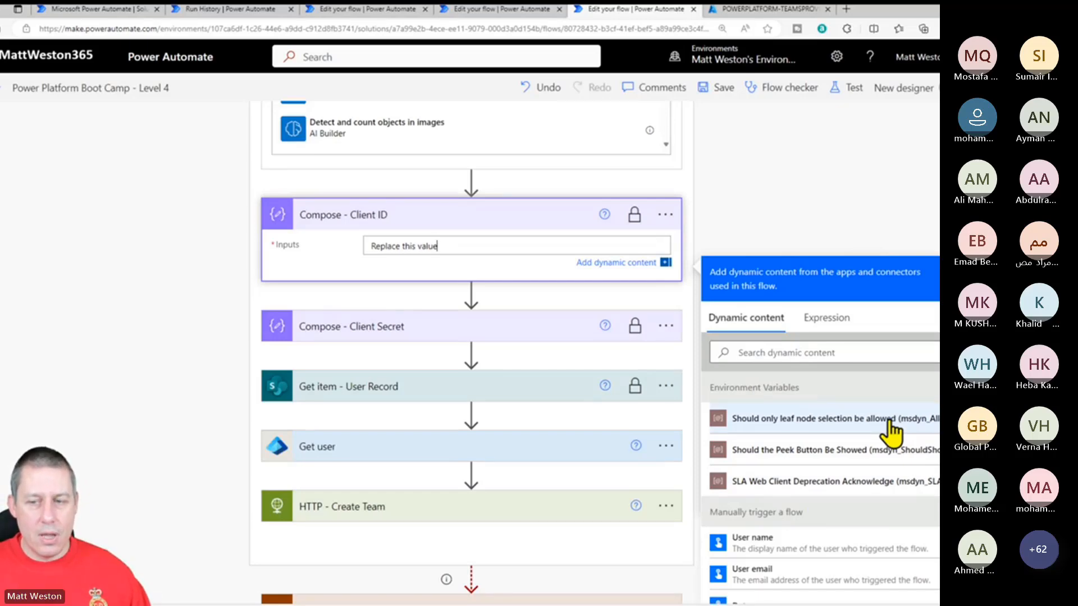
{"action": "scroll", "coordinate": [557, 265], "scroll_direction": "up", "scroll_amount": 5}
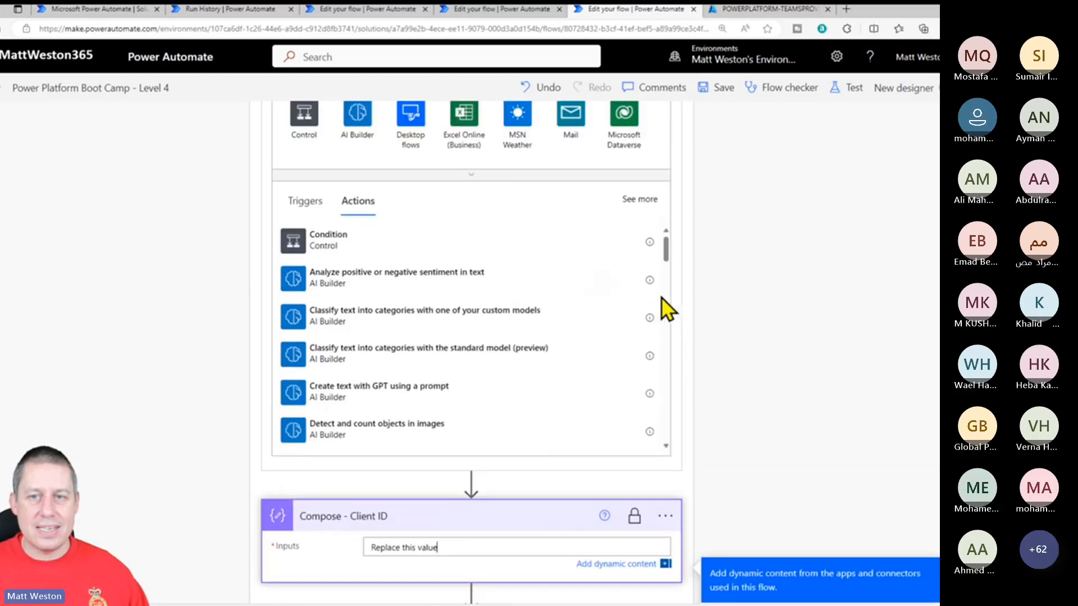
Search the Microsoft Dataverse actions for "unbound" and add Perform an unbound action between Compose - Tenant ID and Compose - Client ID.
{"action": "scroll", "coordinate": [661, 297], "scroll_direction": "up", "scroll_amount": 1}
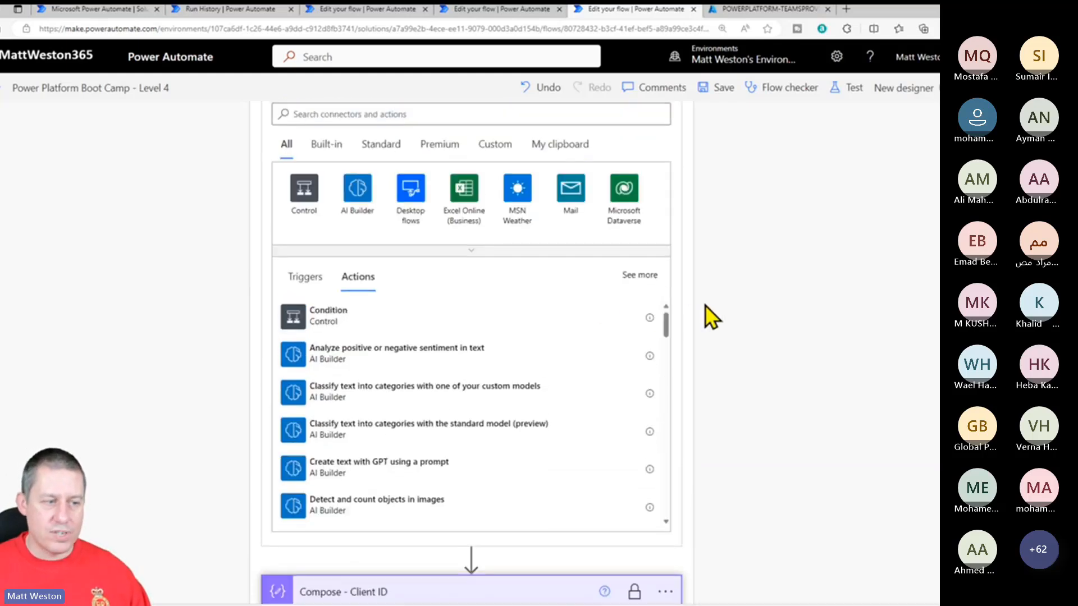
{"action": "left_click", "coordinate": [648, 194]}
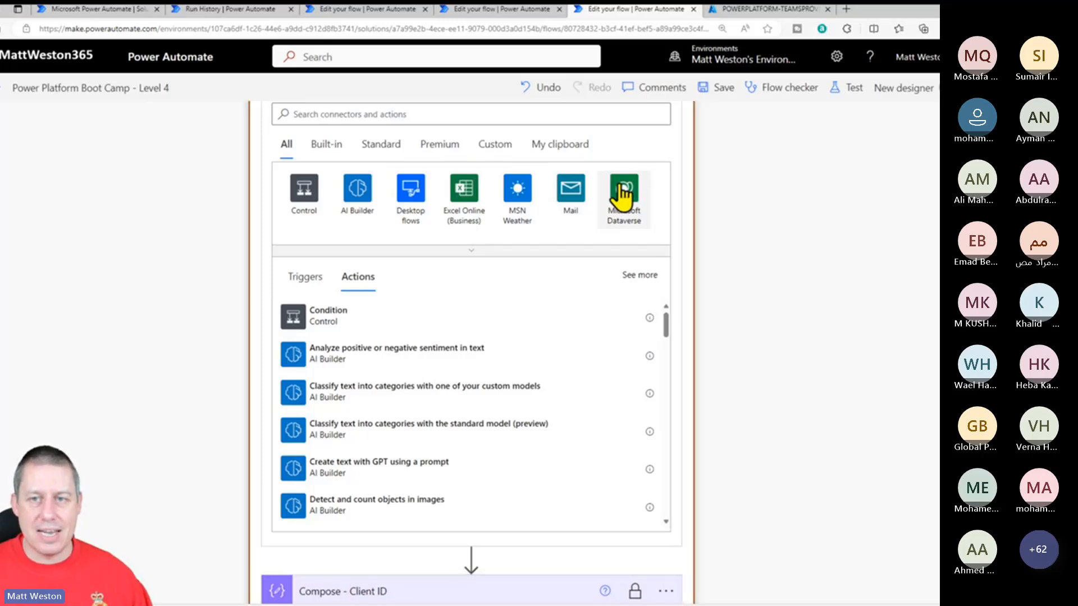
{"action": "scroll", "coordinate": [723, 271], "scroll_direction": "up", "scroll_amount": 1}
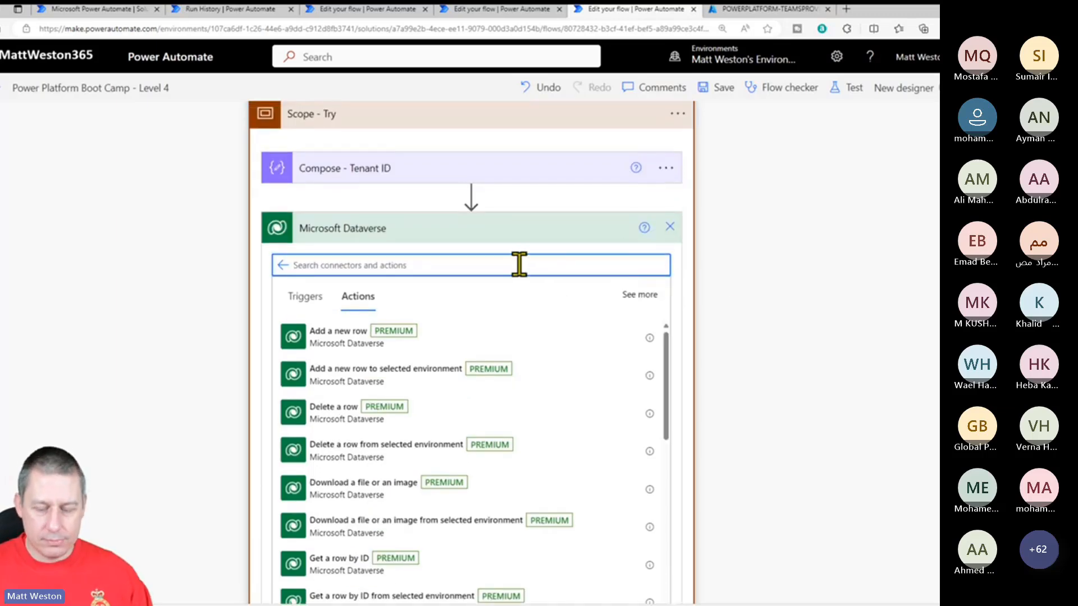
{"action": "type", "text": "unbound"}
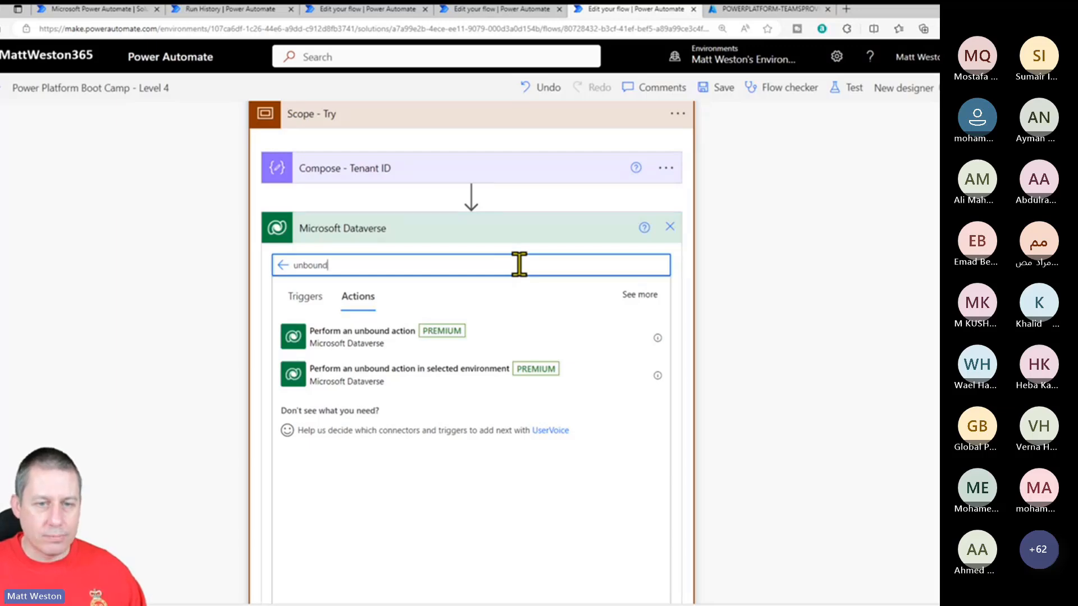
{"action": "left_click", "coordinate": [362, 336]}
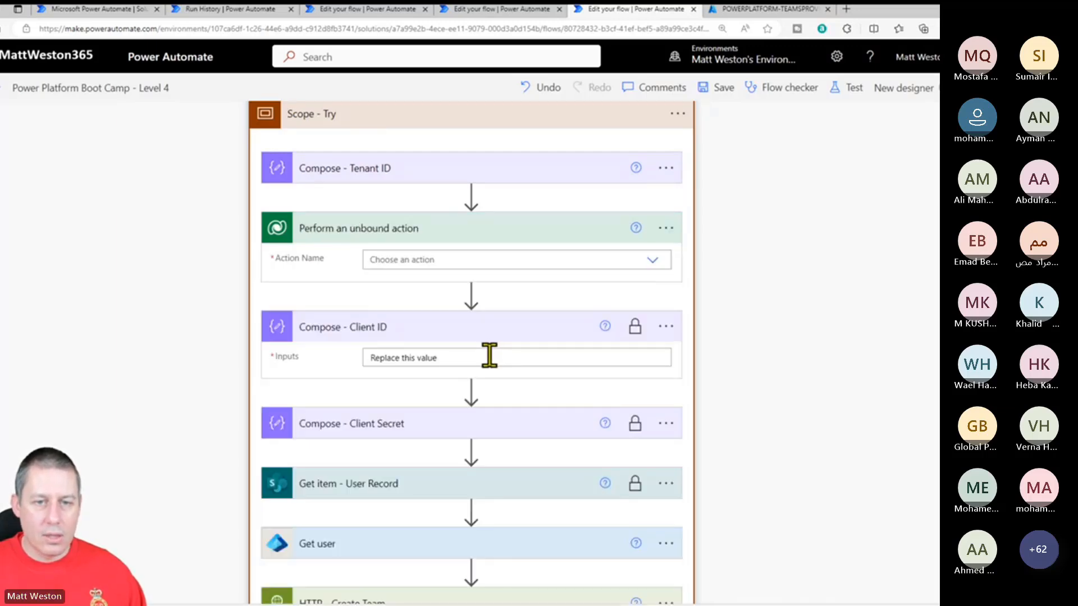
Filter the unbound action's available operations by "secret" and set its Action Name to RetrieveEnvironmentVariableSecretValue.
{"action": "left_click", "coordinate": [431, 260]}
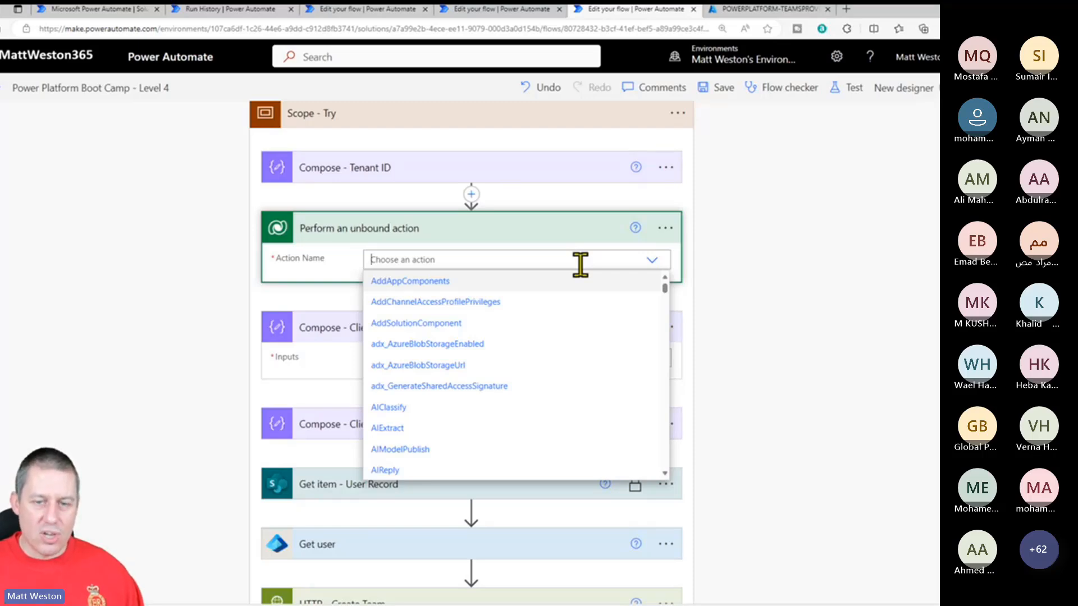
{"action": "scroll", "coordinate": [573, 308], "scroll_direction": "down", "scroll_amount": 8}
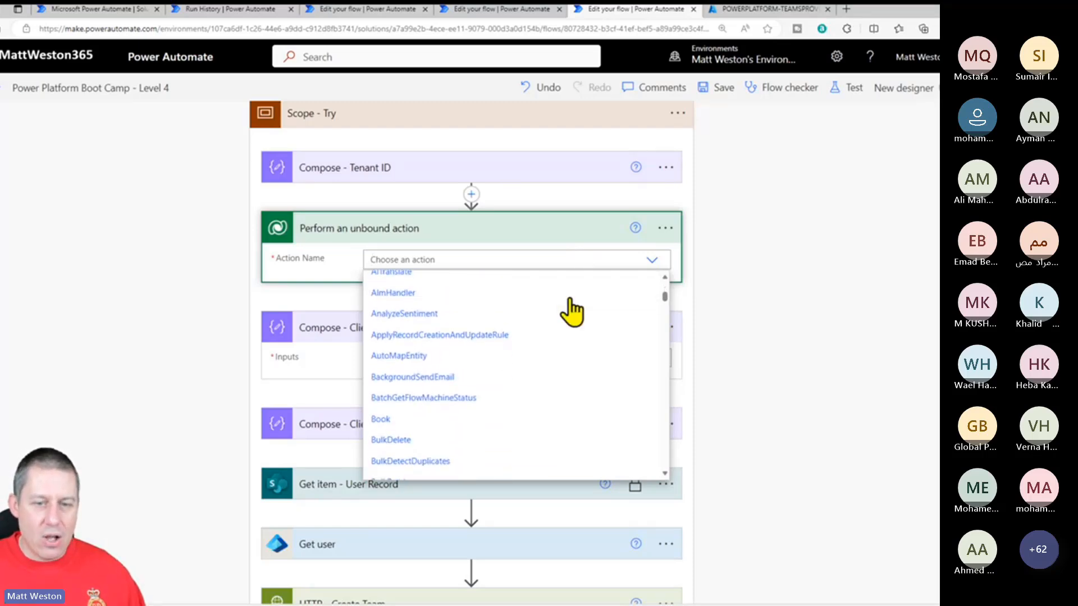
{"action": "scroll", "coordinate": [573, 311], "scroll_direction": "down", "scroll_amount": 3}
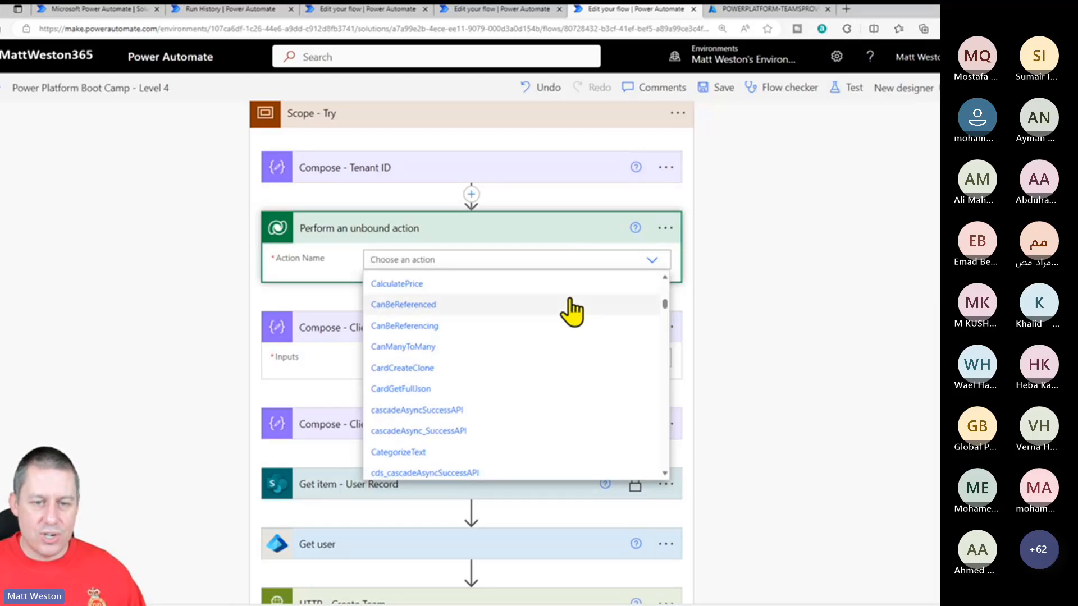
{"action": "scroll", "coordinate": [571, 300], "scroll_direction": "down", "scroll_amount": 3}
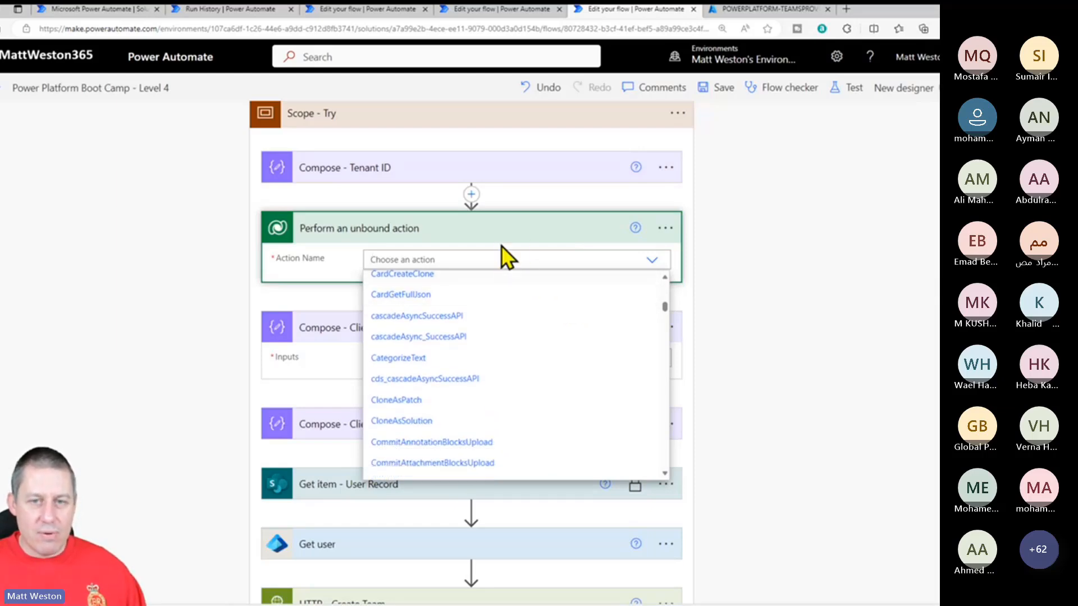
{"action": "type", "text": "secret"}
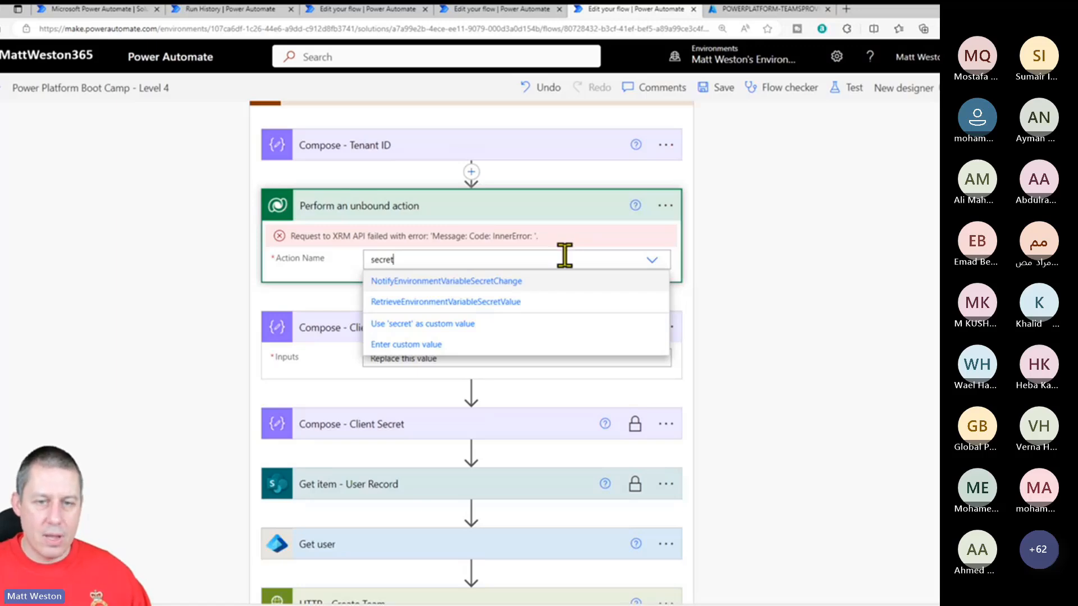
{"action": "left_click", "coordinate": [540, 303]}
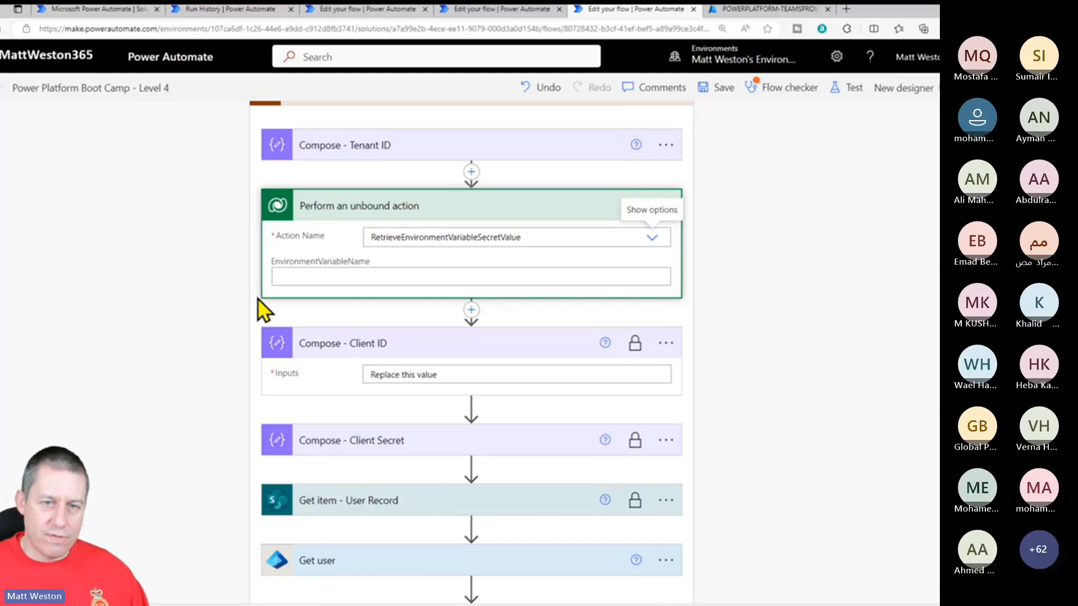
Copy the schema name of the Keeping the Secret - KV Client ID variable and enter mw365_KTSKVClientID as the unbound action's EnvironmentVariableName.
{"action": "left_click", "coordinate": [388, 277]}
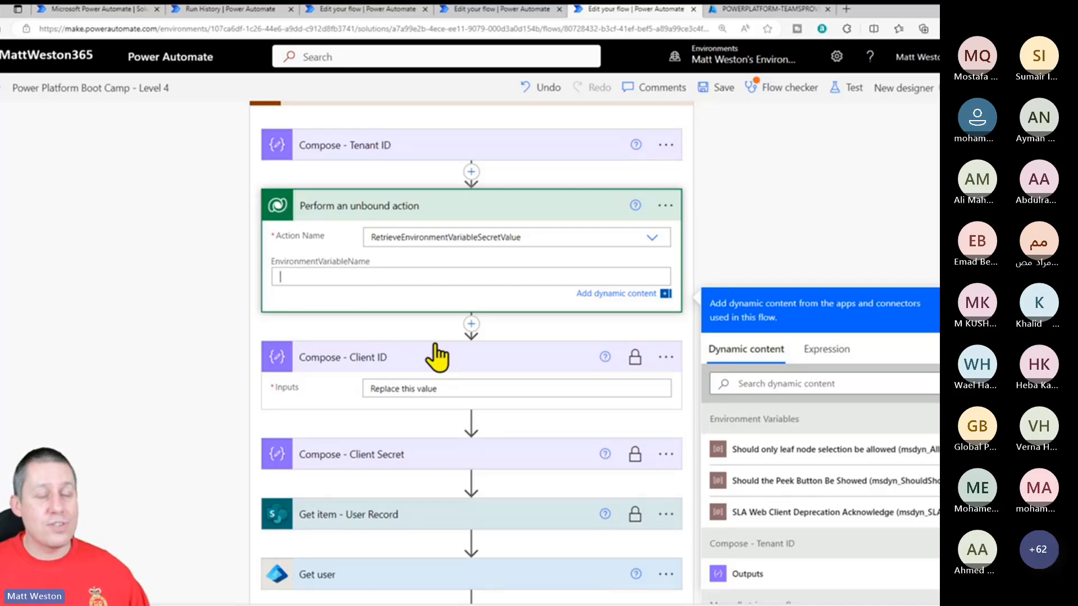
{"action": "left_click", "coordinate": [419, 274]}
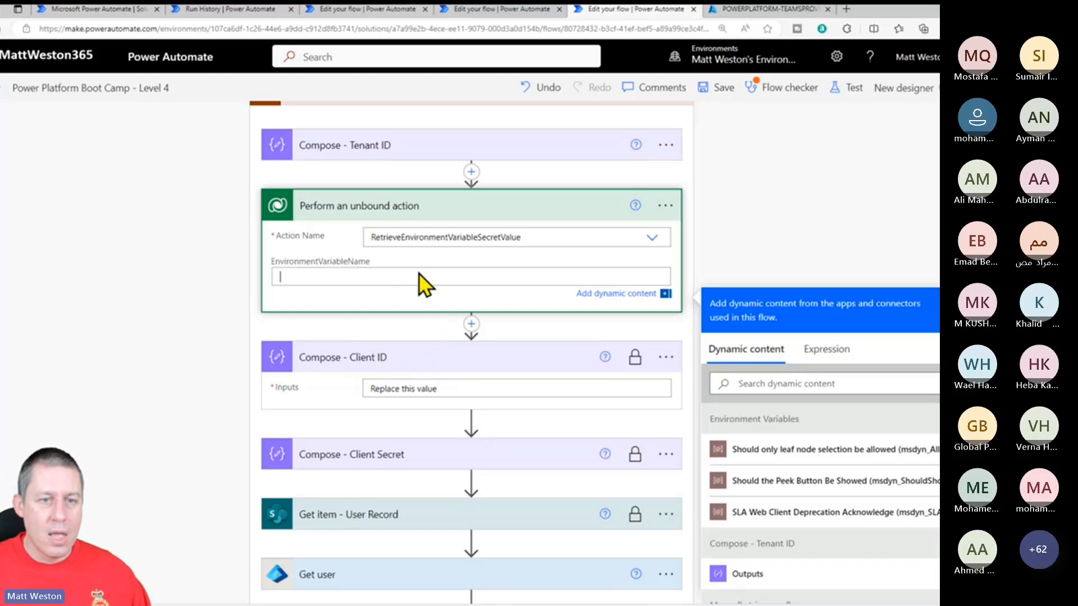
{"action": "left_click", "coordinate": [99, 10]}
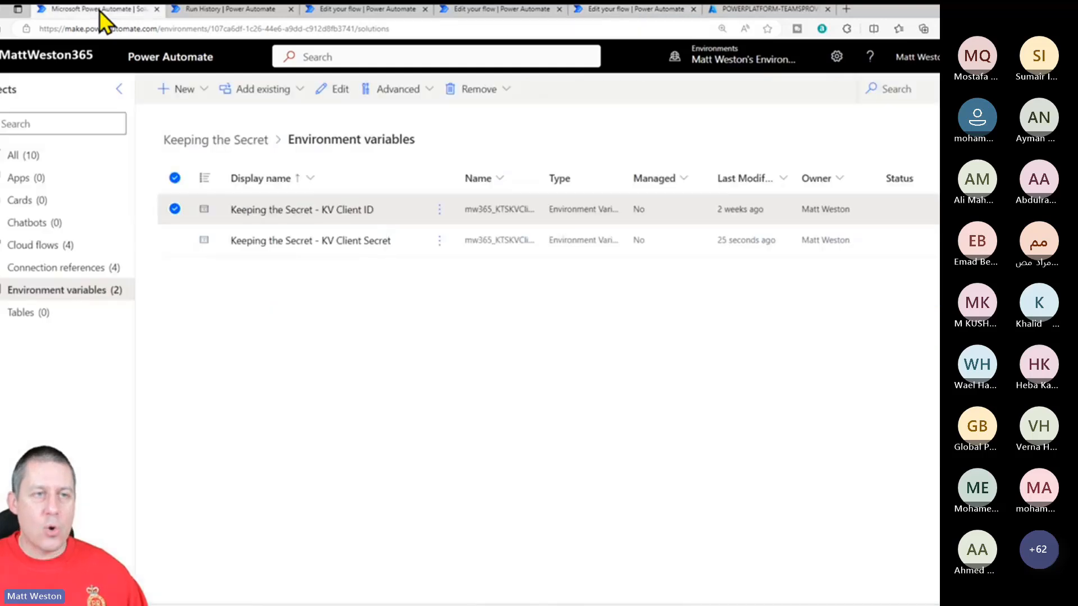
{"action": "left_click", "coordinate": [339, 210]}
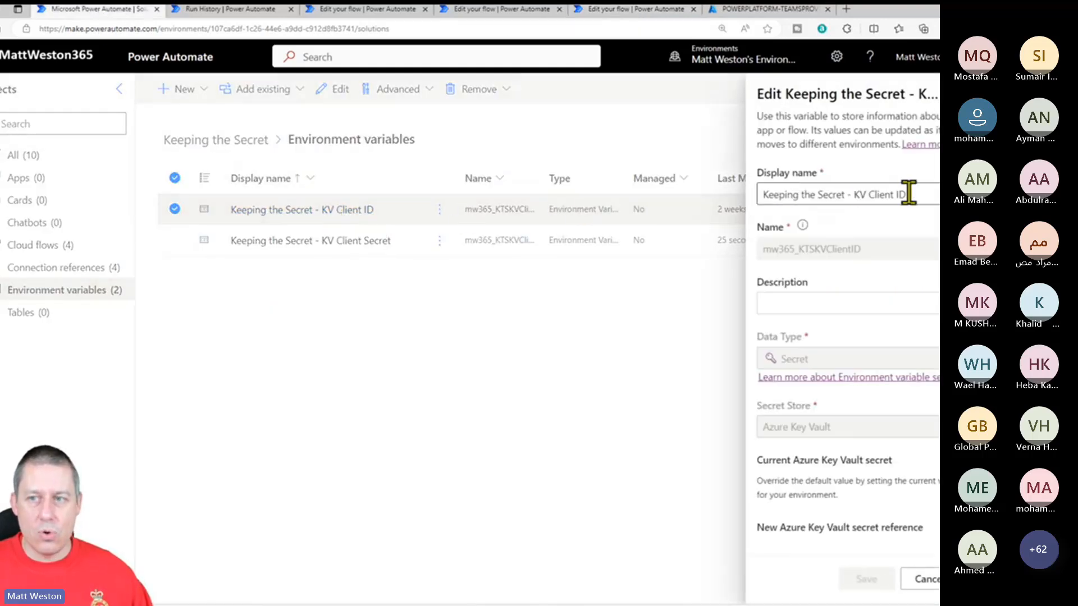
{"action": "left_click_drag", "start_coordinate": [907, 195], "coordinate": [773, 194]}
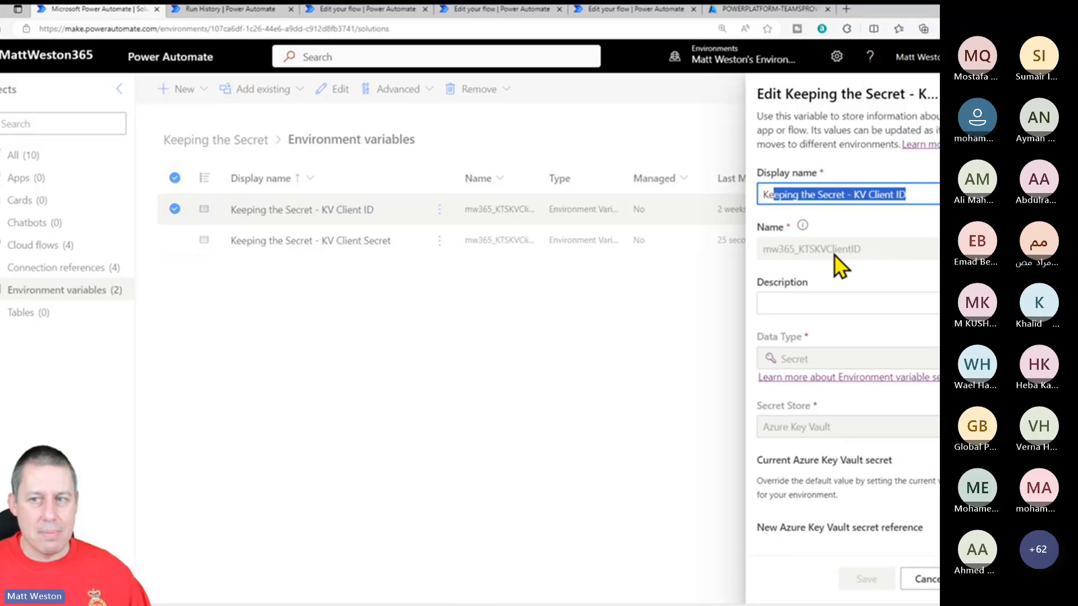
{"action": "double_click", "coordinate": [764, 251]}
{"action": "key", "text": "ctrl+c"}
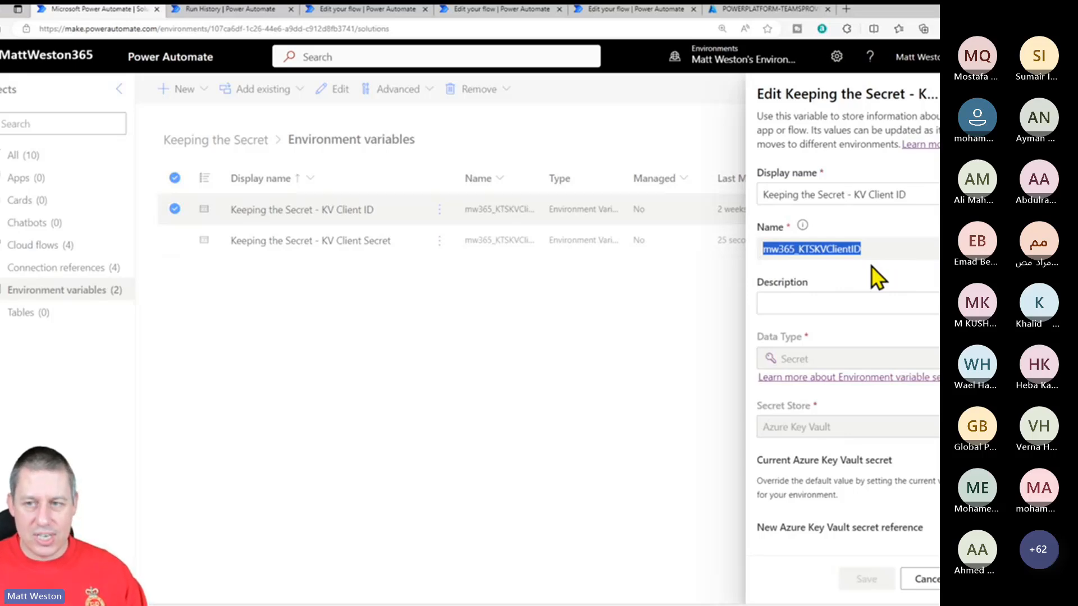
{"action": "left_click", "coordinate": [901, 253]}
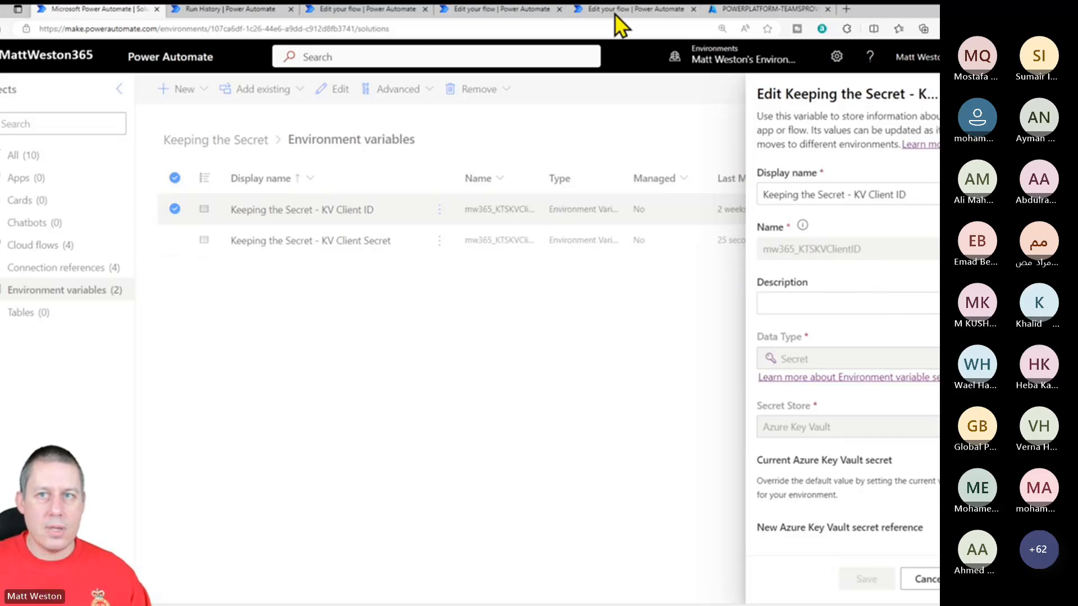
{"action": "left_click", "coordinate": [645, 9]}
{"action": "key", "text": "ctrl+v"}
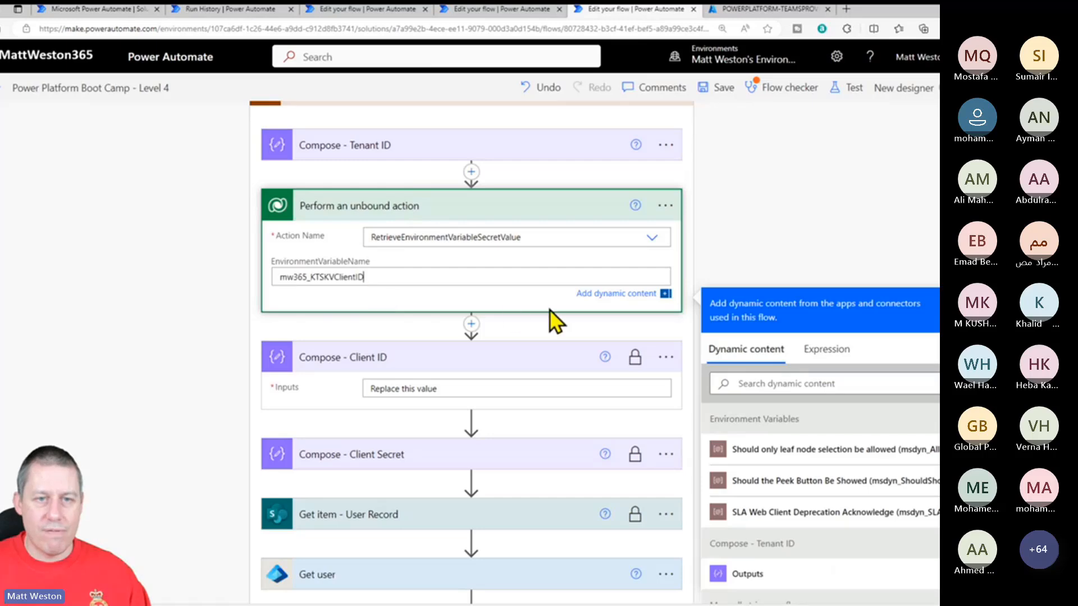
Rename the unbound action as Perform an unbound action - Client ID.
{"action": "left_click", "coordinate": [668, 205]}
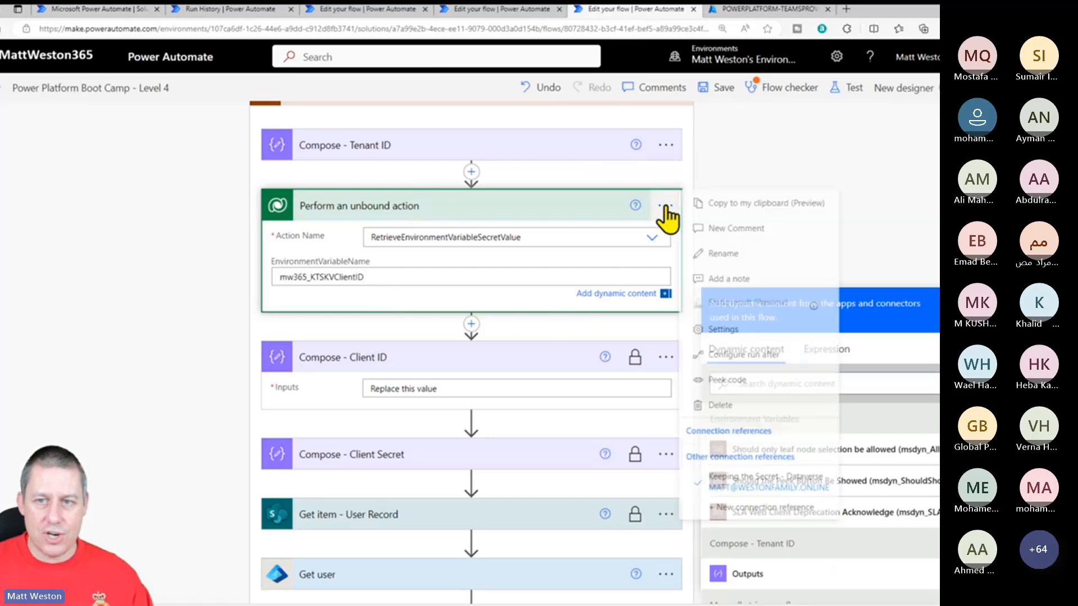
{"action": "left_click", "coordinate": [757, 250]}
{"action": "left_click", "coordinate": [489, 212]}
{"action": "type", "text": "- Client I"}
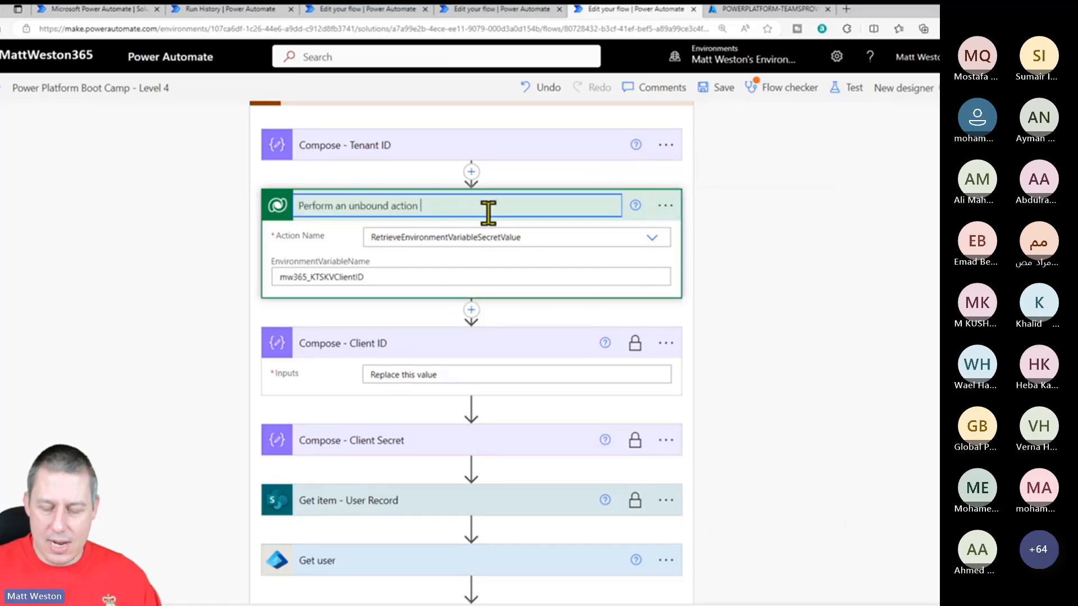
{"action": "type", "text": "D"}
{"action": "key", "text": "Return"}
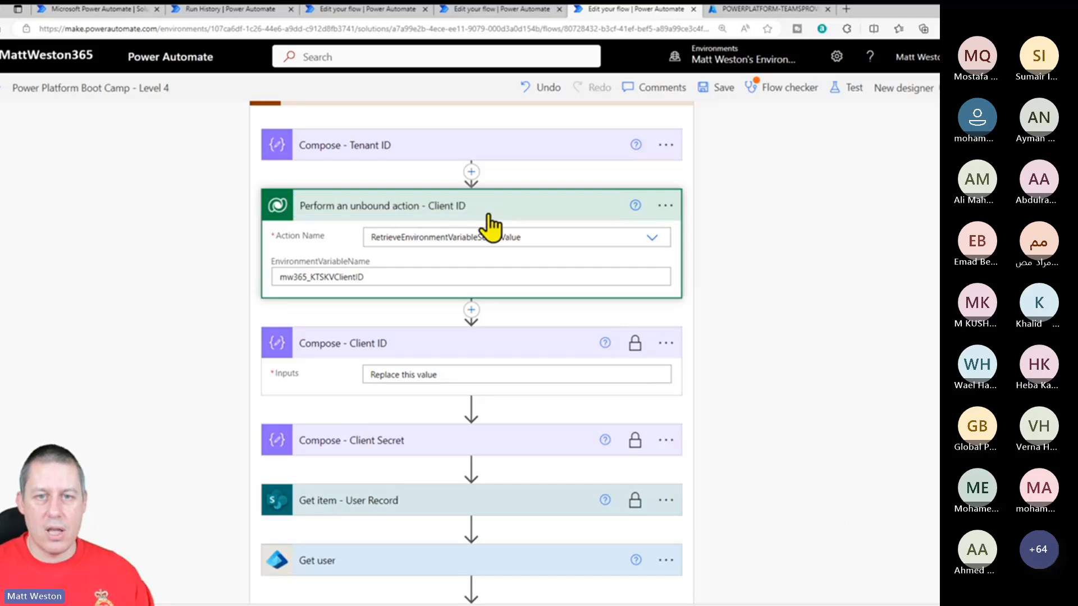
Add a second Microsoft Dataverse Perform an unbound action directly after Perform an unbound action - Client ID.
{"action": "left_click", "coordinate": [471, 310]}
{"action": "left_click", "coordinate": [493, 333]}
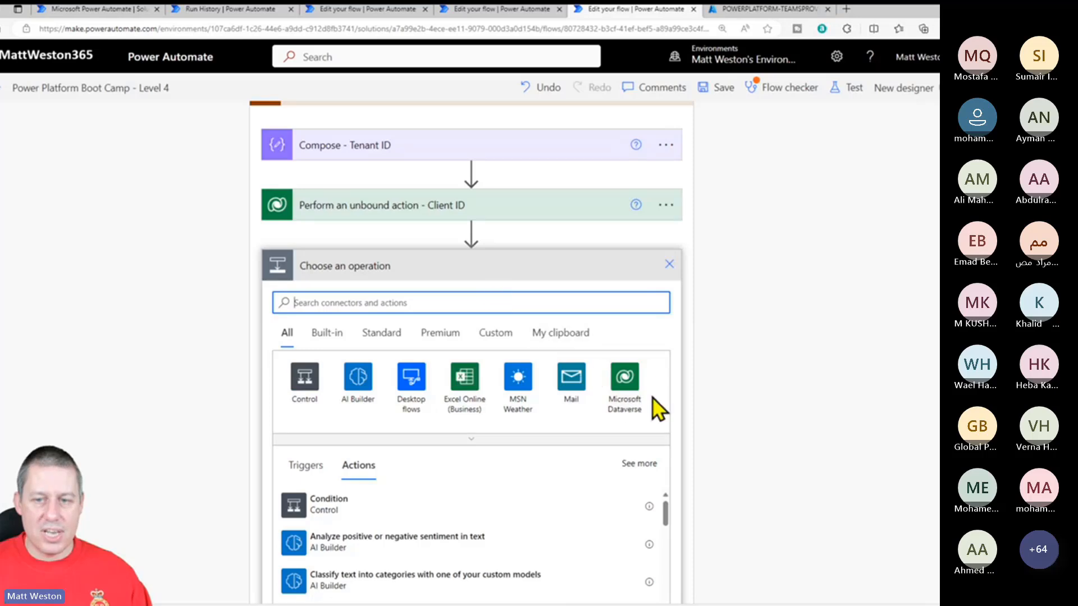
{"action": "left_click", "coordinate": [625, 388]}
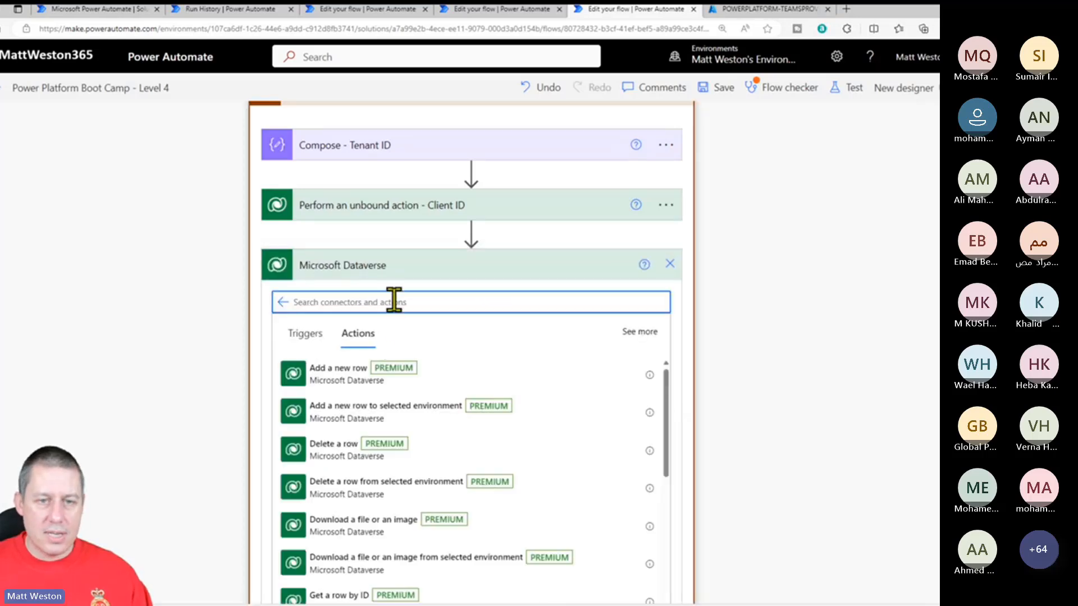
{"action": "type", "text": "unbound"}
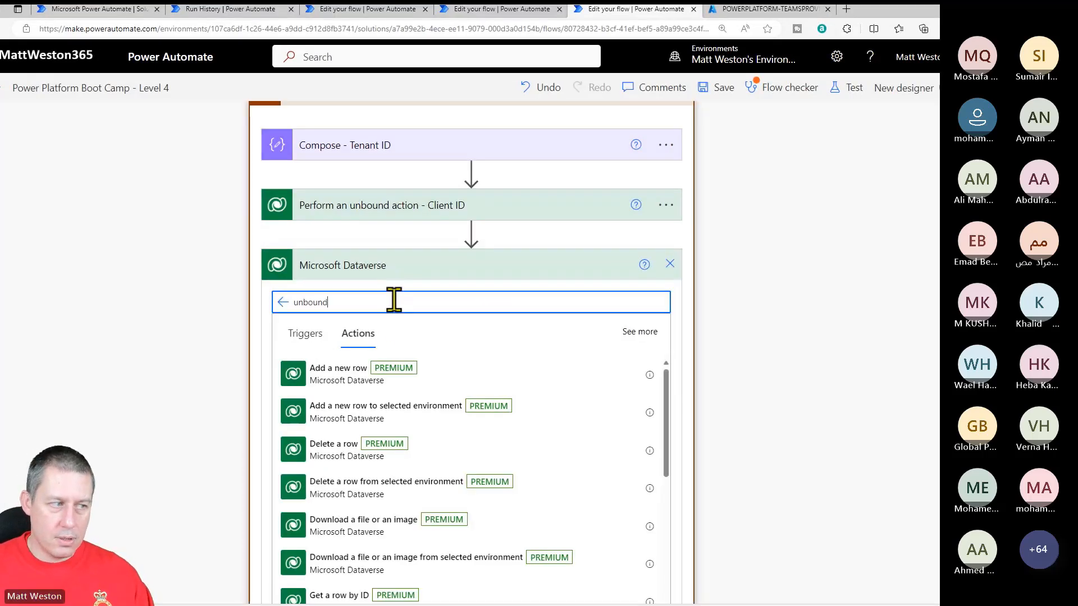
{"action": "left_click", "coordinate": [397, 380]}
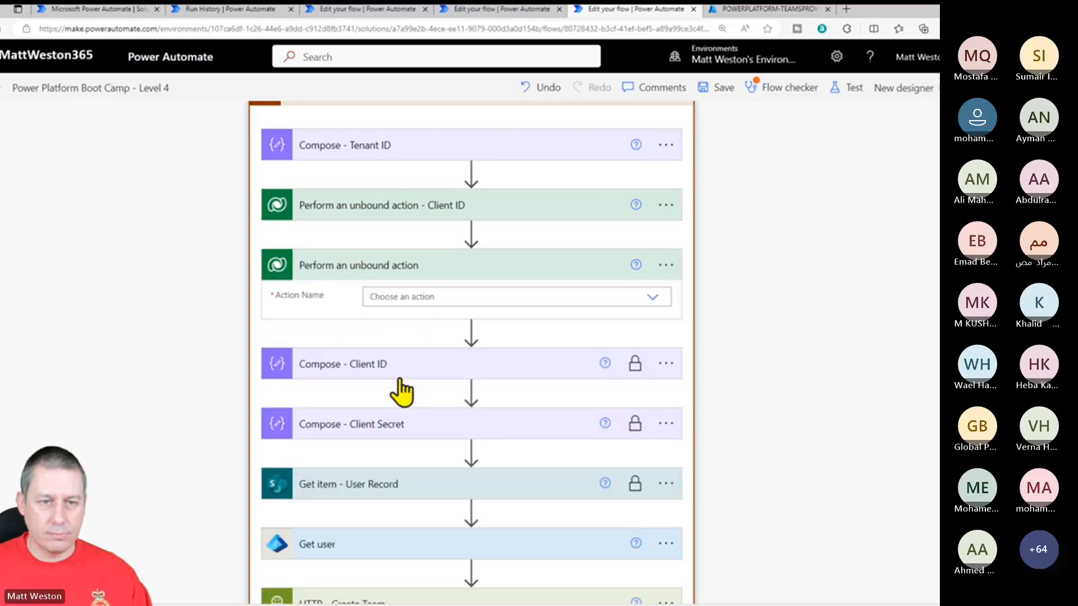
Set the second unbound action's Action Name to RetrieveEnvironmentVariableSecretValue.
{"action": "left_click", "coordinate": [444, 296]}
{"action": "type", "text": "sec"}
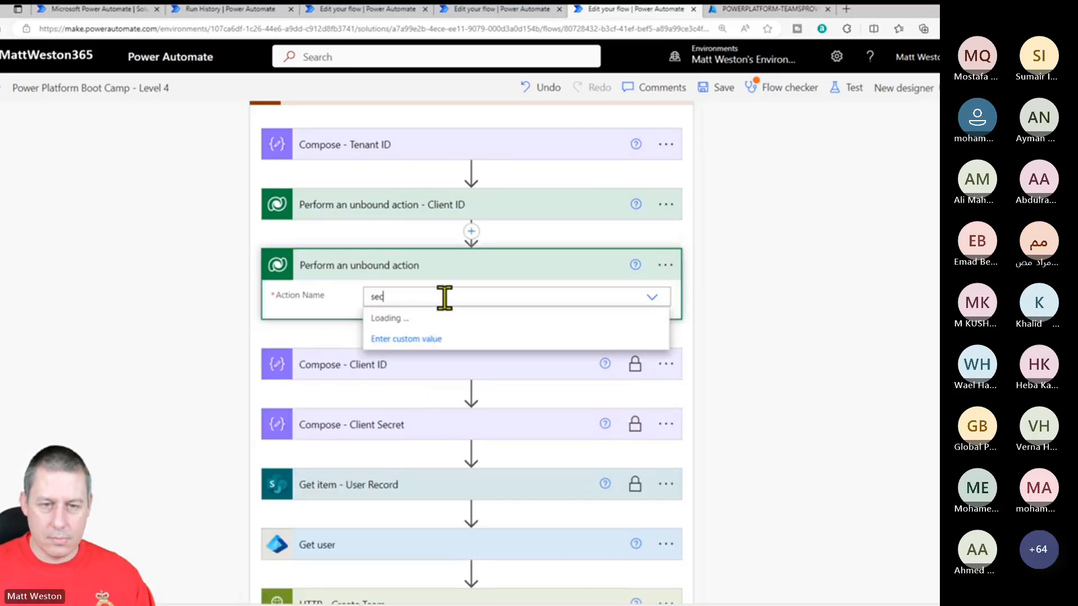
{"action": "type", "text": "ret"}
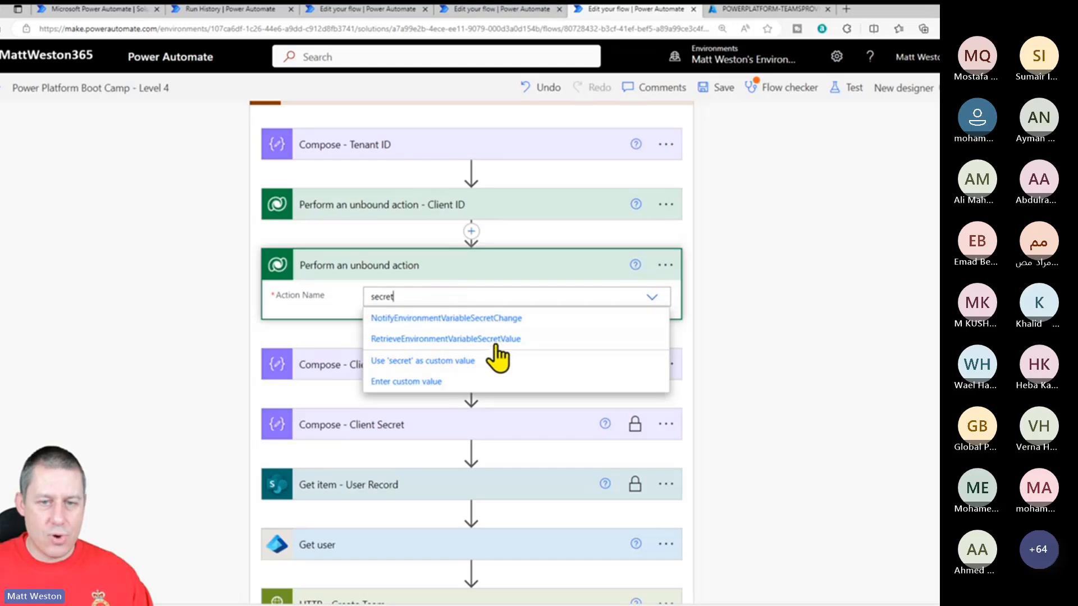
{"action": "left_click", "coordinate": [470, 339]}
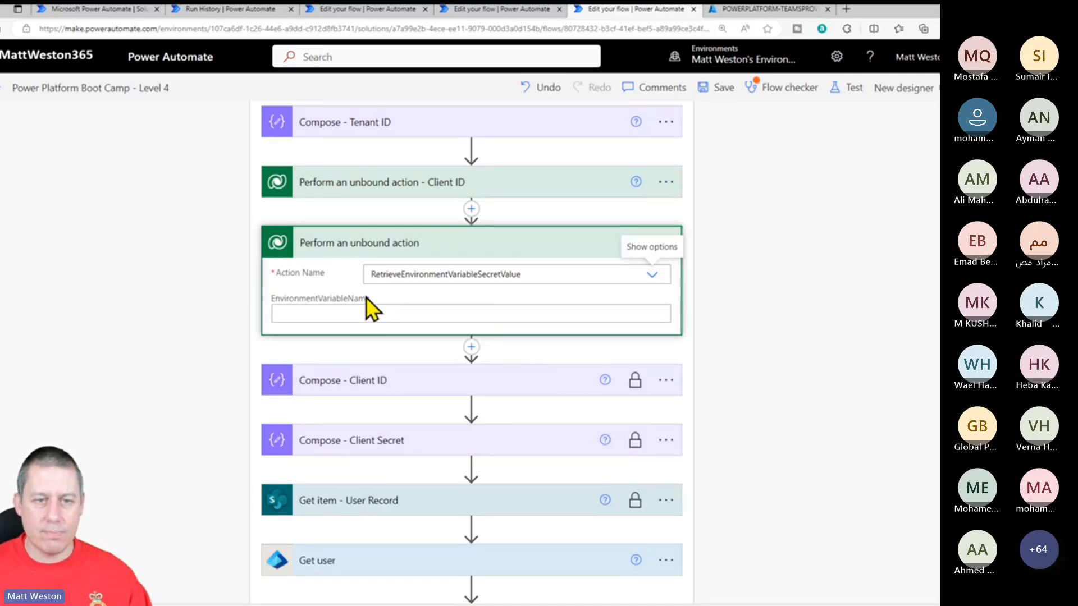
Copy the Keeping the Secret - KV Client Secret variable's schema name and enter mw365_KTSKVClientSecret as the second unbound action's EnvironmentVariableName.
{"action": "left_click", "coordinate": [382, 314]}
{"action": "left_click", "coordinate": [98, 12]}
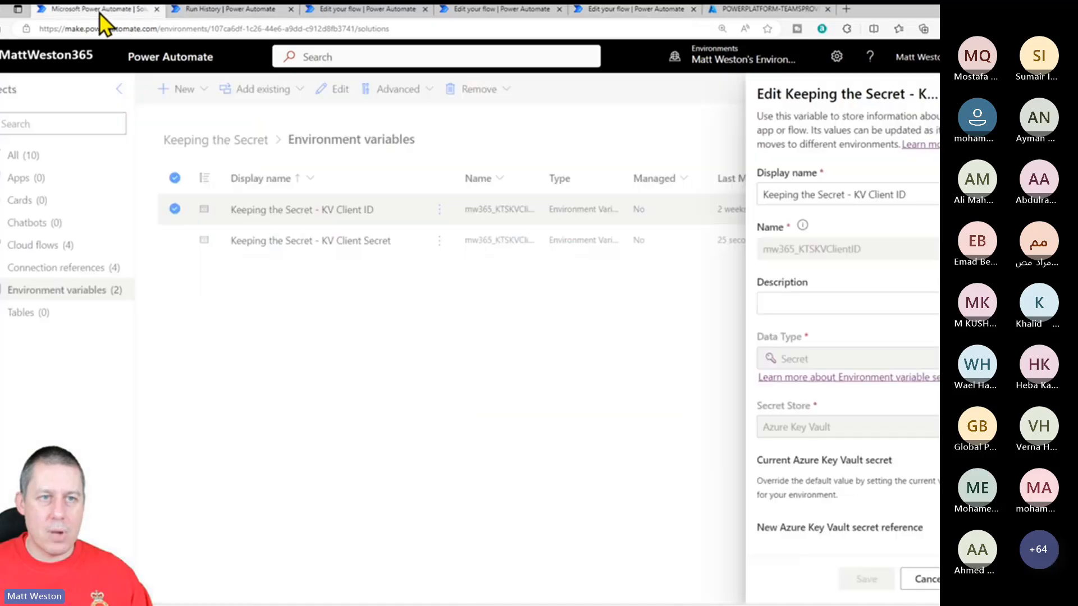
{"action": "left_click", "coordinate": [596, 340]}
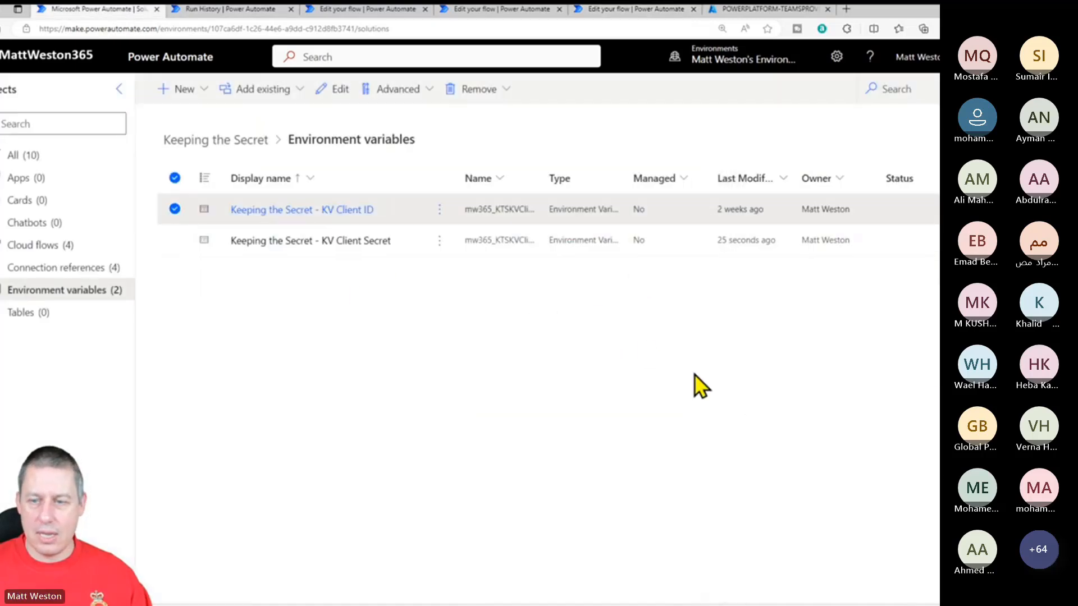
{"action": "left_click", "coordinate": [286, 243]}
{"action": "double_click", "coordinate": [831, 253]}
{"action": "key", "text": "ctrl+c"}
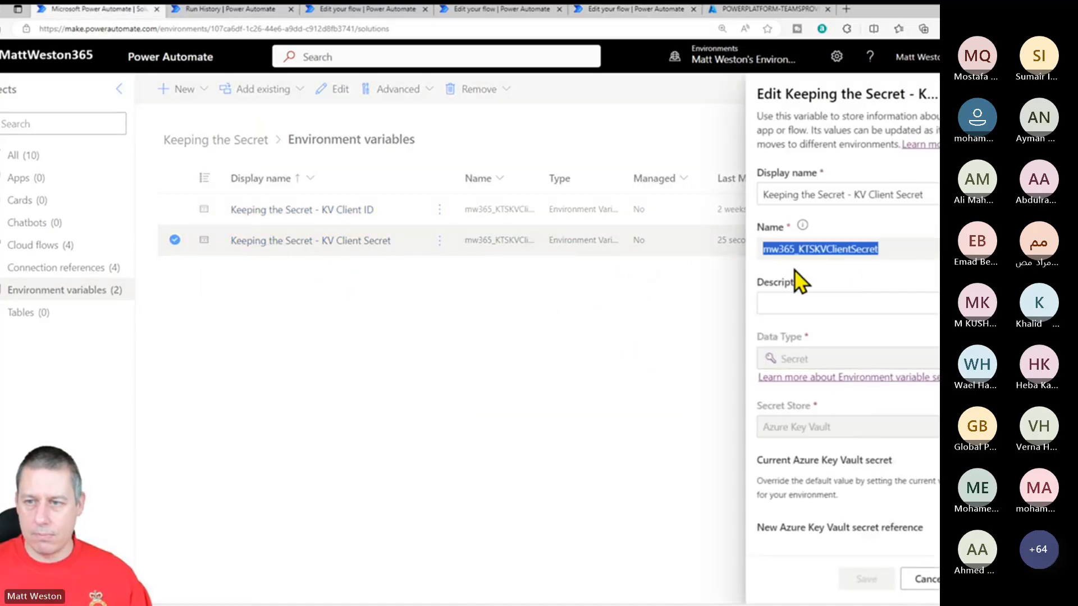
{"action": "left_click", "coordinate": [735, 10]}
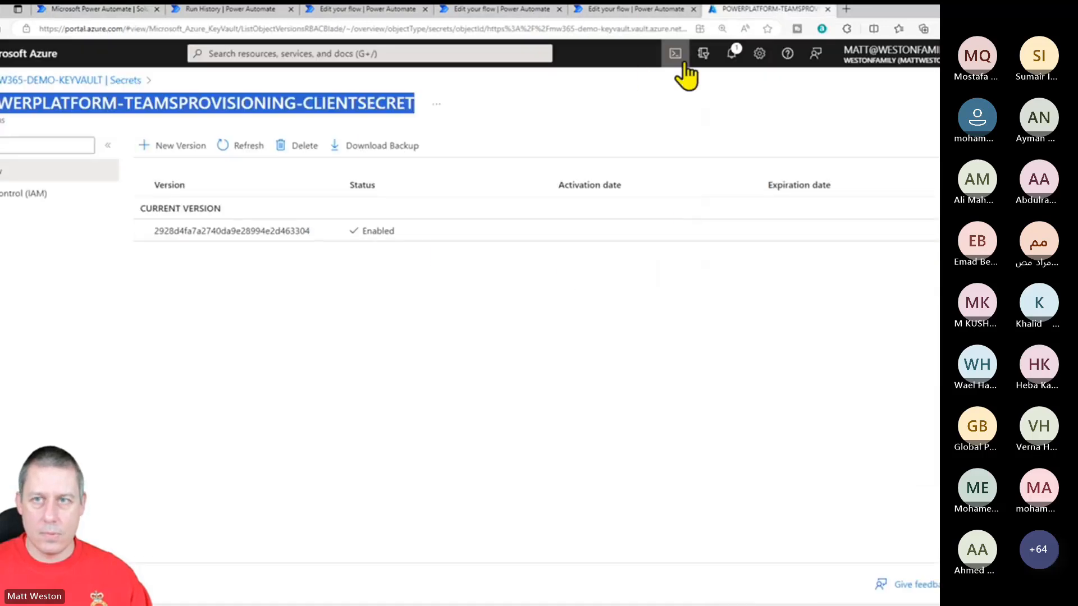
{"action": "left_click", "coordinate": [614, 10]}
{"action": "key", "text": "ctrl+v"}
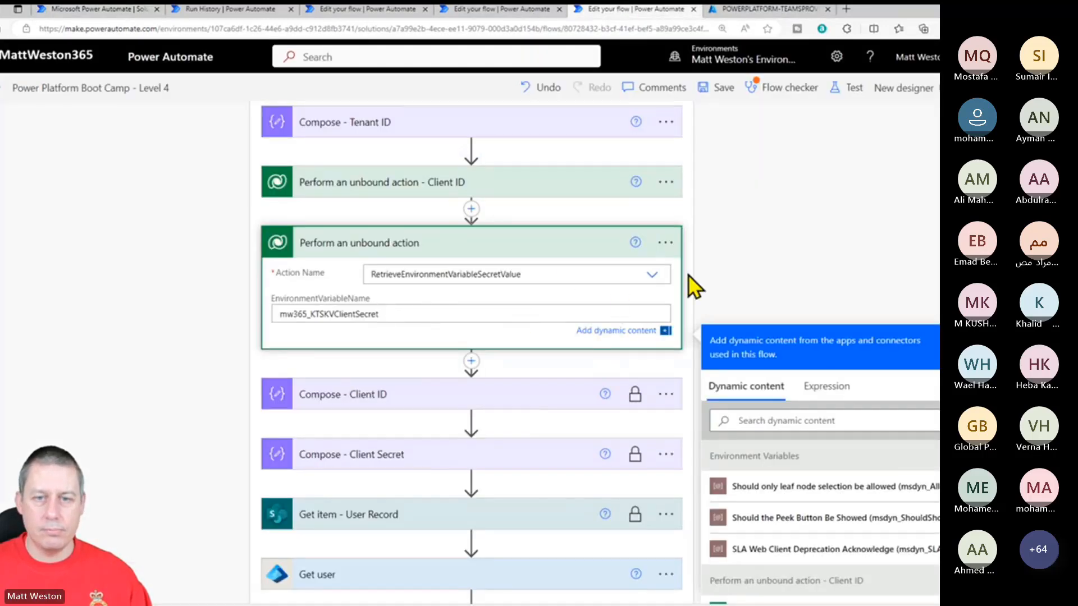
Rename the second unbound action as Perform an unbound action - Client Secret.
{"action": "left_click", "coordinate": [665, 242]}
{"action": "left_click", "coordinate": [724, 290]}
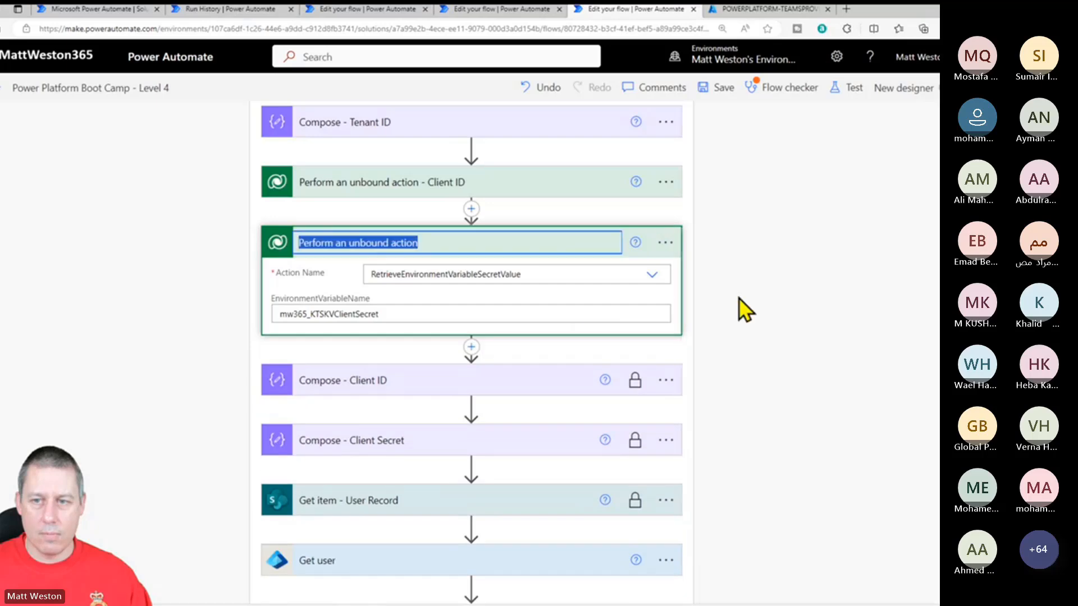
{"action": "left_click", "coordinate": [462, 243]}
{"action": "type", "text": "- Client Secret"}
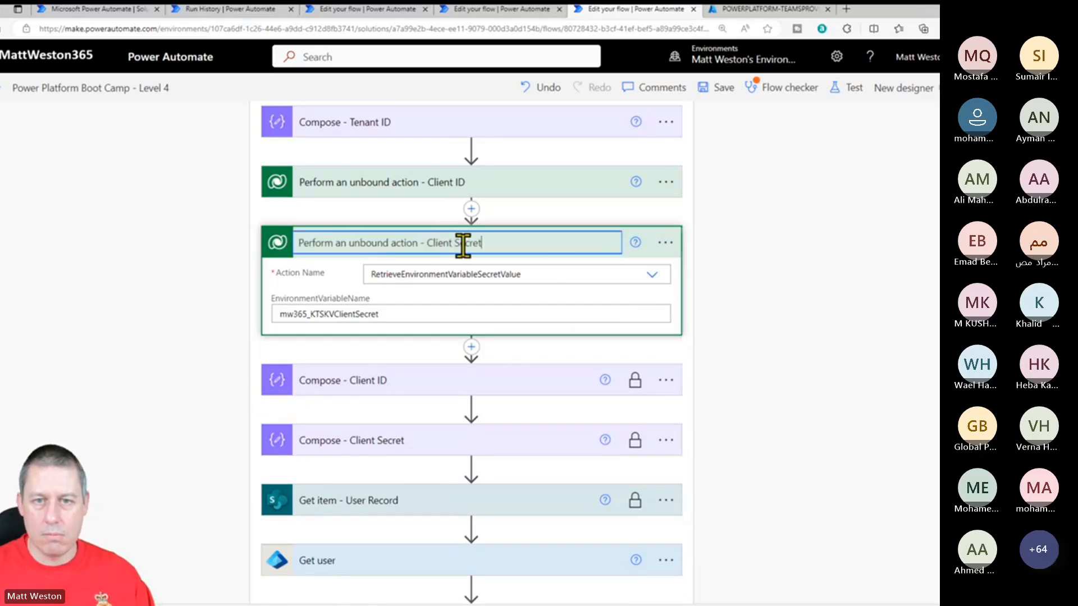
{"action": "key", "text": "Return"}
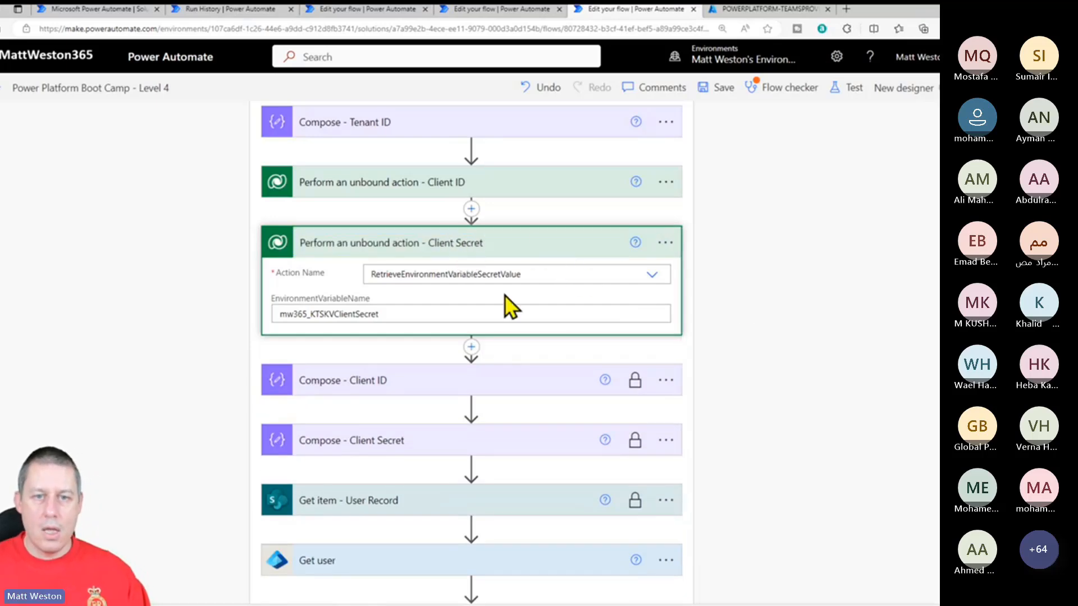
Replace the Compose - Client ID input with the first RetrieveEnvironmentVariableSecretValueResponse output of Perform an unbound action - Client ID.
{"action": "left_click", "coordinate": [482, 388]}
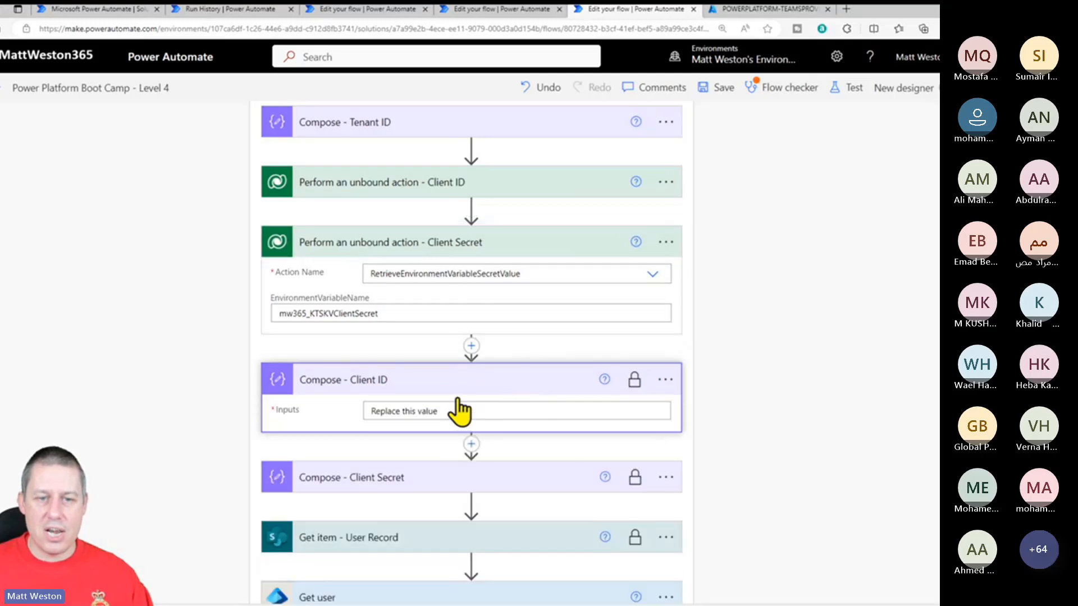
{"action": "left_click", "coordinate": [449, 410]}
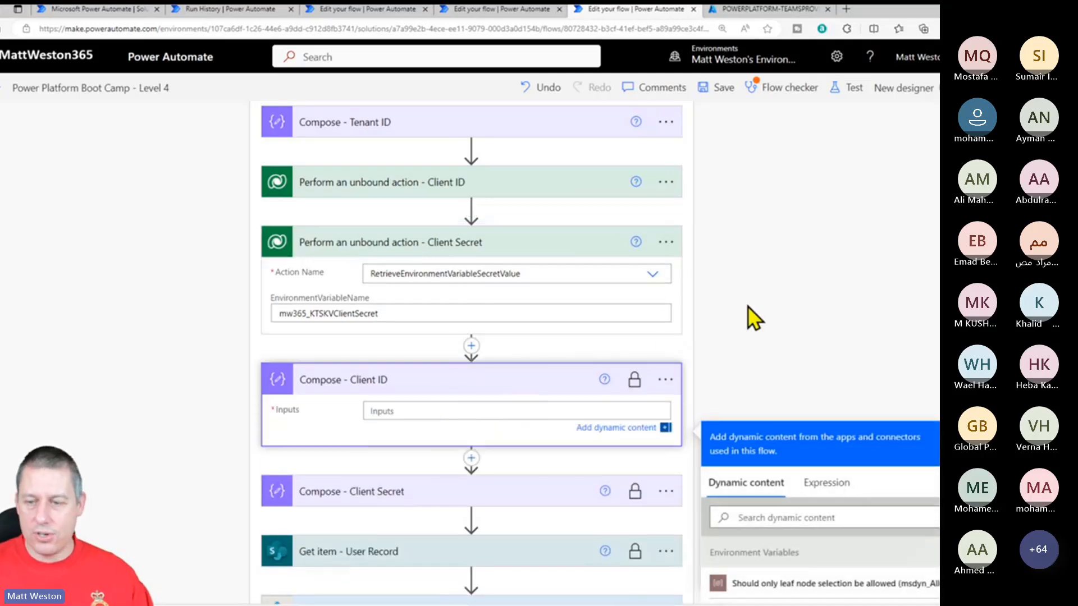
{"action": "scroll", "coordinate": [814, 280], "scroll_direction": "down", "scroll_amount": 4}
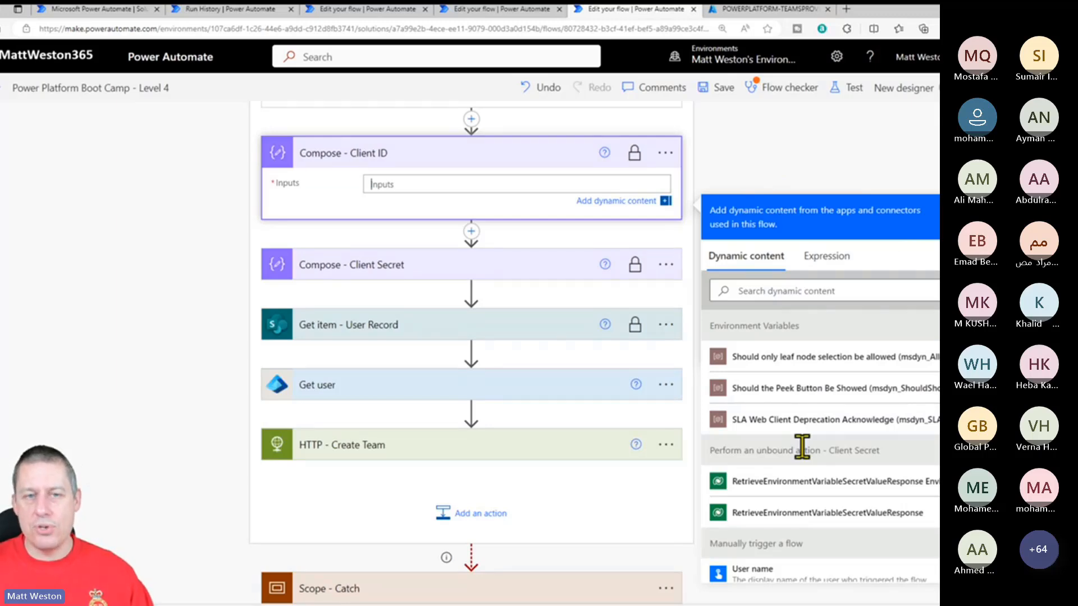
{"action": "scroll", "coordinate": [912, 457], "scroll_direction": "down", "scroll_amount": 1}
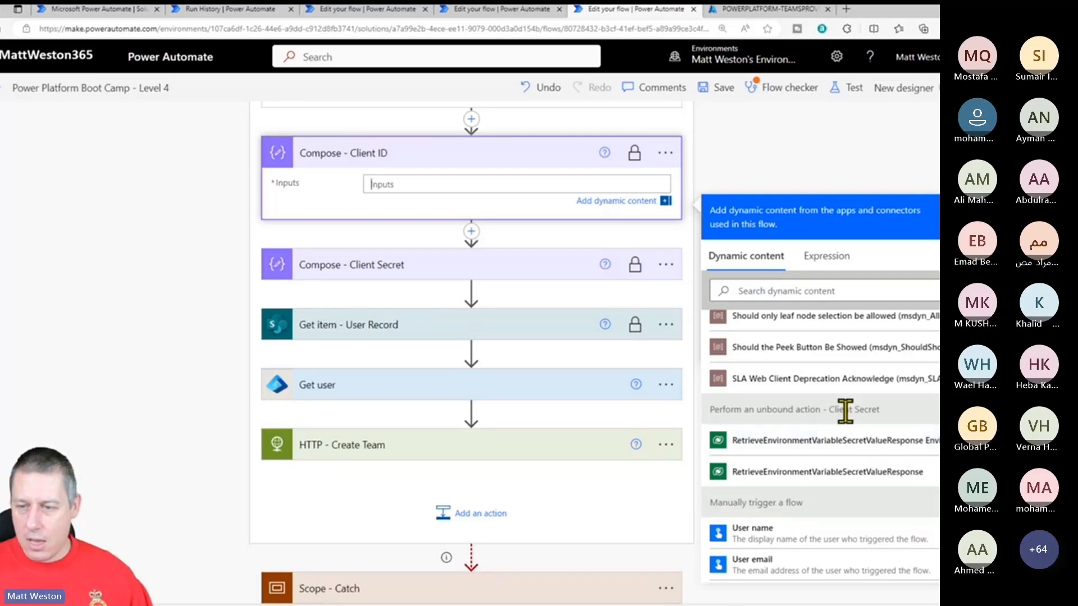
{"action": "scroll", "coordinate": [897, 474], "scroll_direction": "down", "scroll_amount": 7}
{"action": "scroll", "coordinate": [898, 474], "scroll_direction": "down", "scroll_amount": 1}
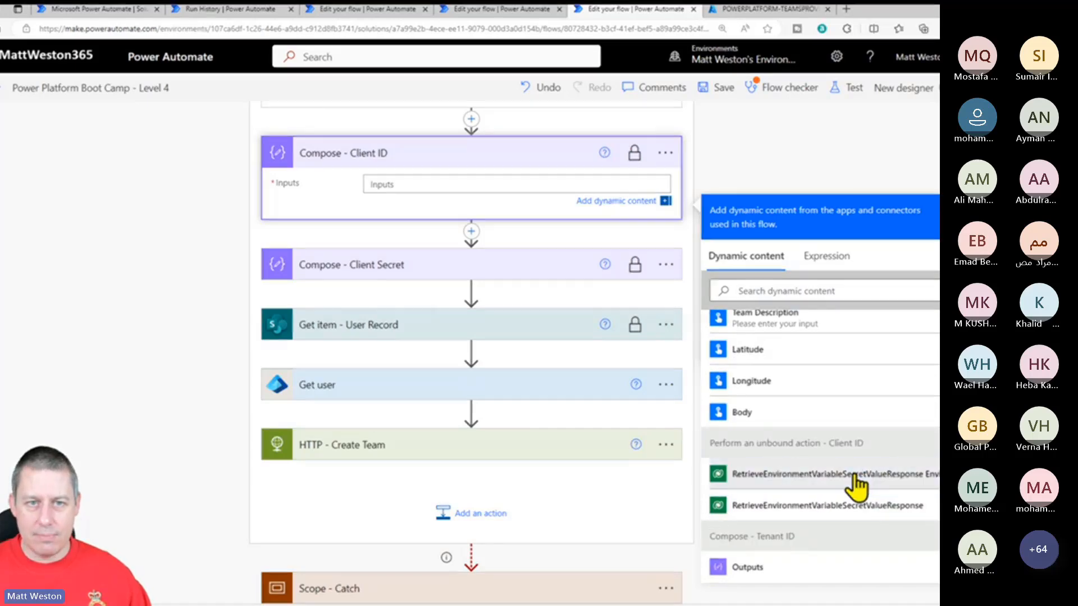
{"action": "left_click", "coordinate": [854, 475]}
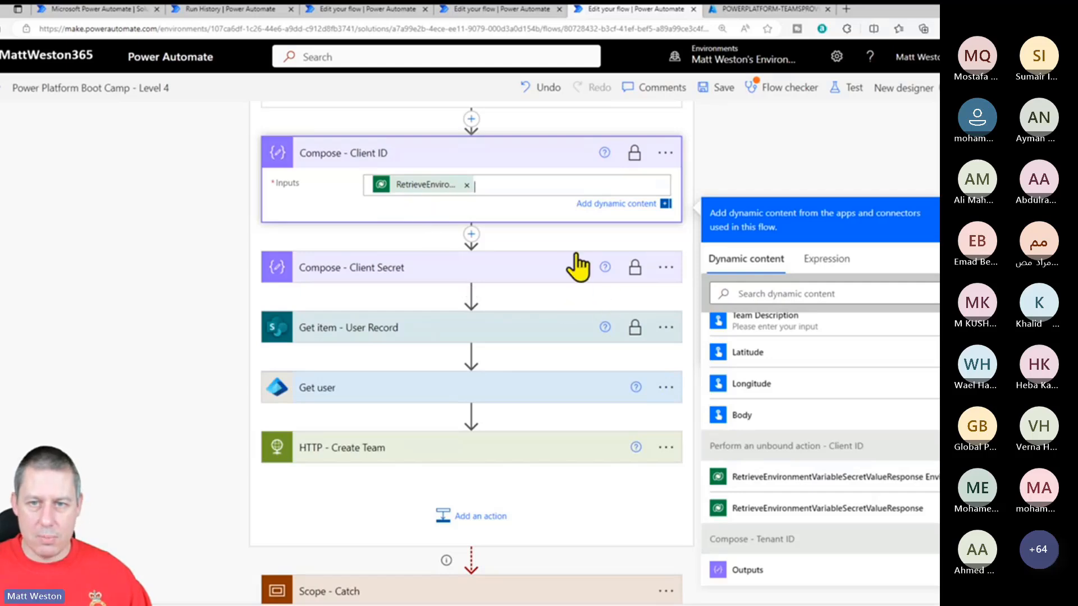
Fill the Compose - Client Secret input with the first RetrieveEnvironmentVariableSecretValueResponse output of Perform an unbound action - Client Secret.
{"action": "left_click", "coordinate": [528, 270]}
{"action": "left_click", "coordinate": [448, 279]}
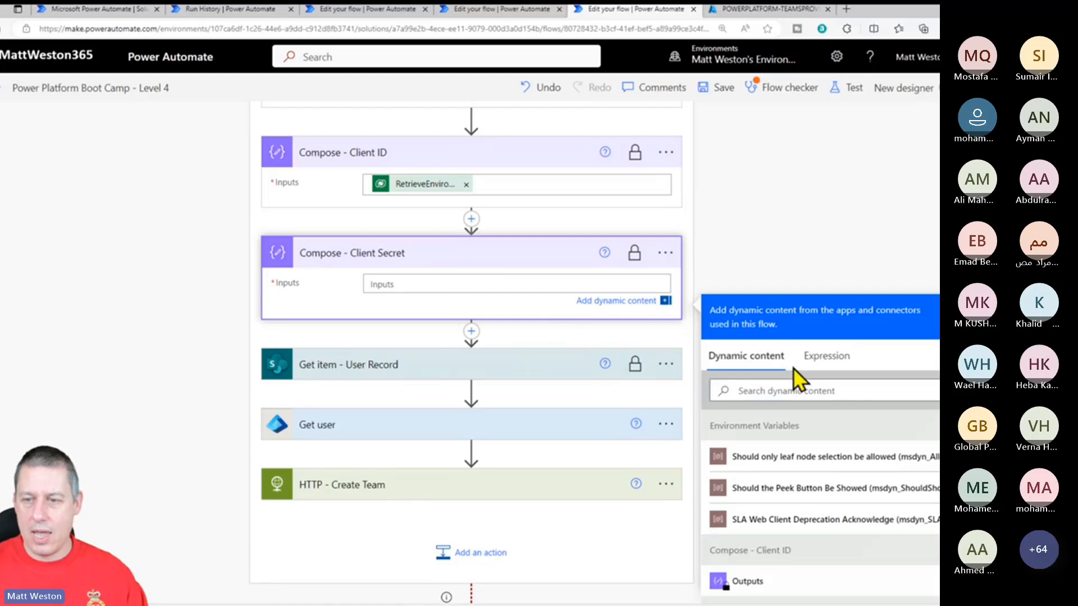
{"action": "left_click", "coordinate": [819, 379]}
{"action": "type", "text": "value"}
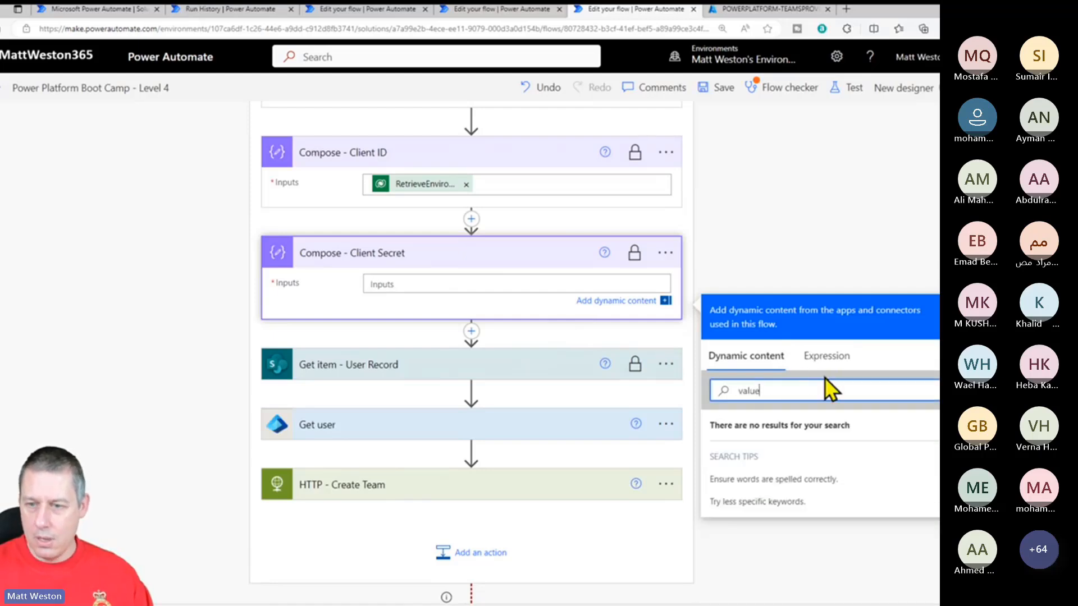
{"action": "key", "text": "ctrl+a"}
{"action": "key", "text": "BackSpace"}
{"action": "scroll", "coordinate": [846, 433], "scroll_direction": "down", "scroll_amount": 10}
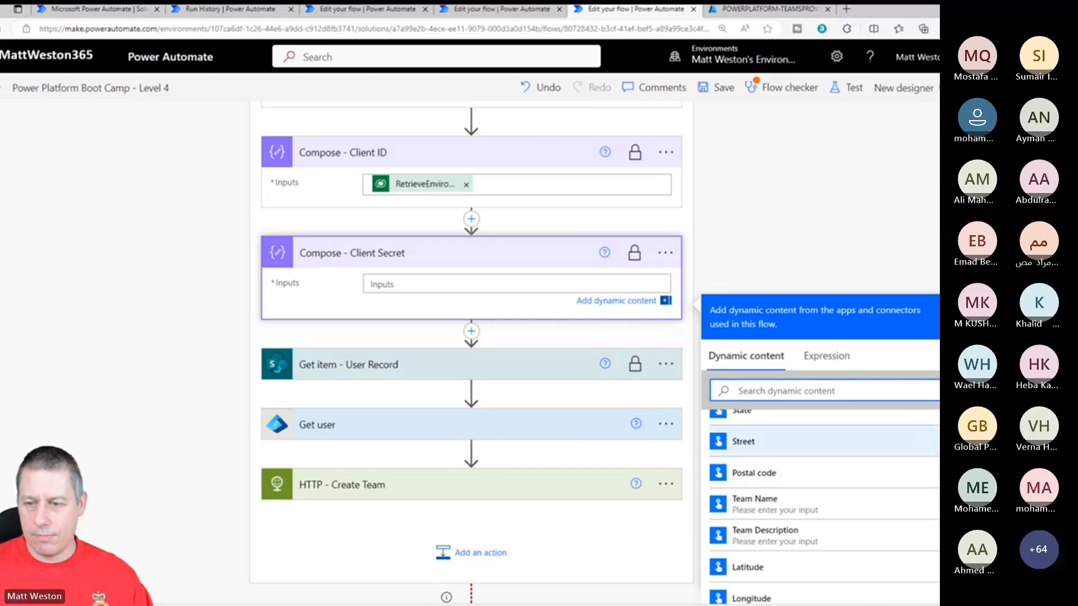
{"action": "scroll", "coordinate": [820, 505], "scroll_direction": "down", "scroll_amount": 3}
{"action": "scroll", "coordinate": [910, 533], "scroll_direction": "down", "scroll_amount": 2}
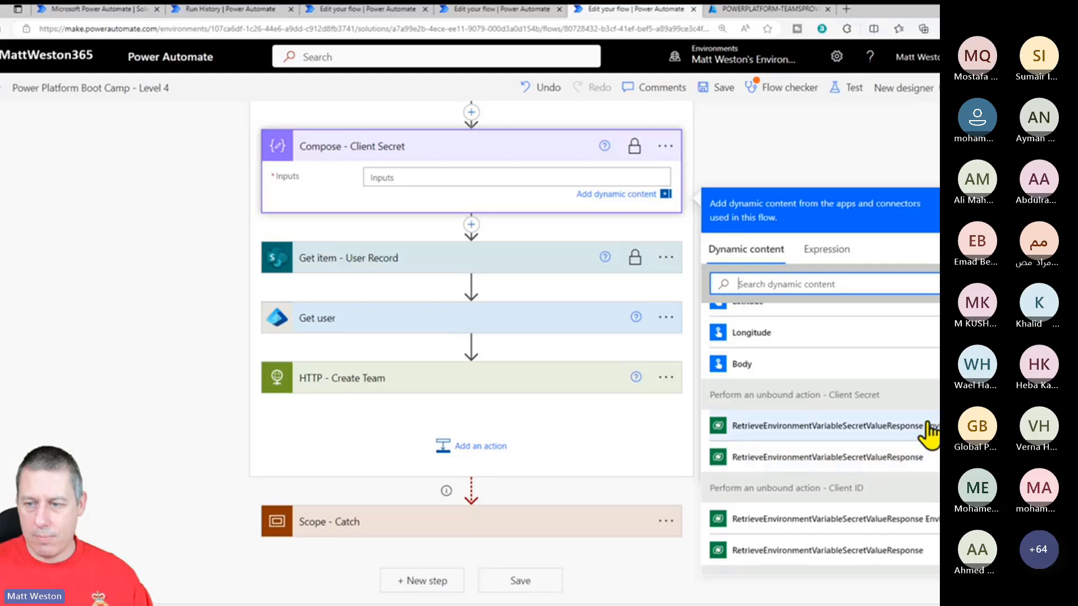
{"action": "left_click", "coordinate": [898, 428]}
{"action": "scroll", "coordinate": [753, 258], "scroll_direction": "up", "scroll_amount": 7}
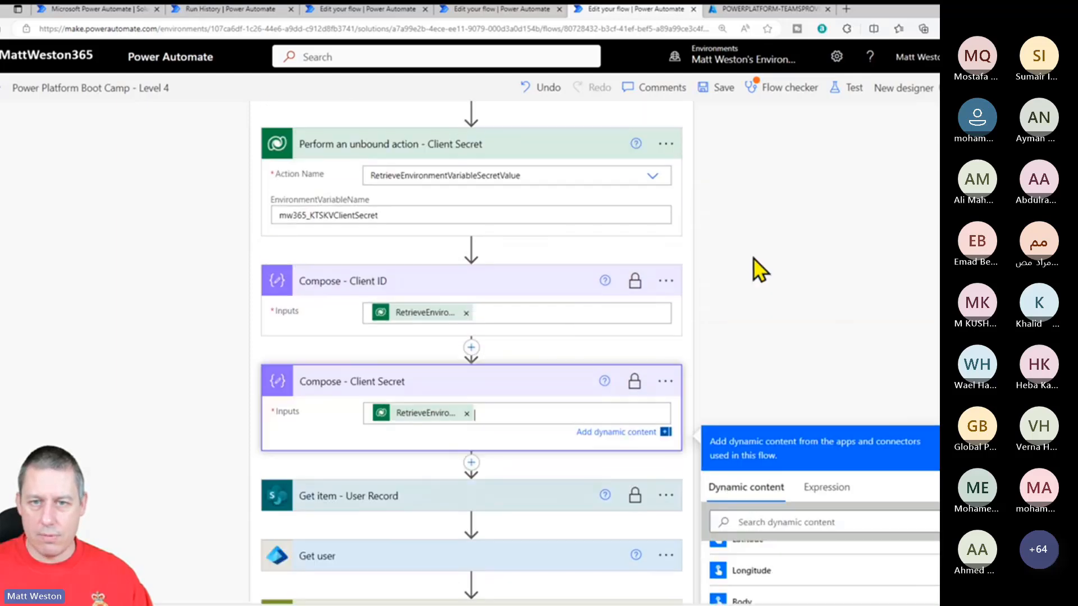
Save the Level 4 flow and compare it with the Get secret actions in the Power Platform Boot Camp - Level 3 flow.
{"action": "left_click", "coordinate": [723, 85]}
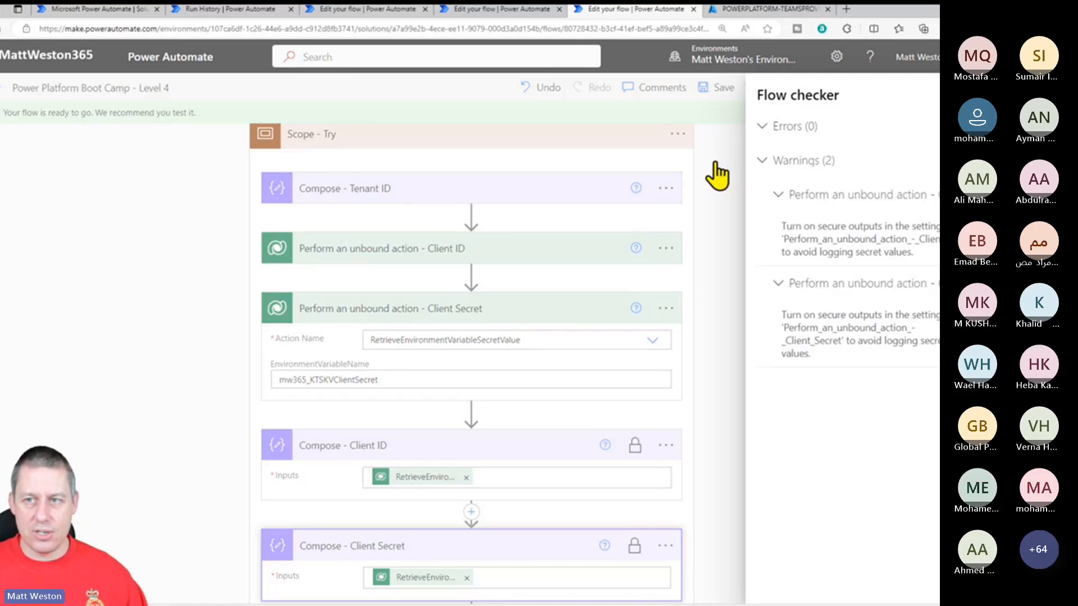
{"action": "left_click", "coordinate": [531, 11]}
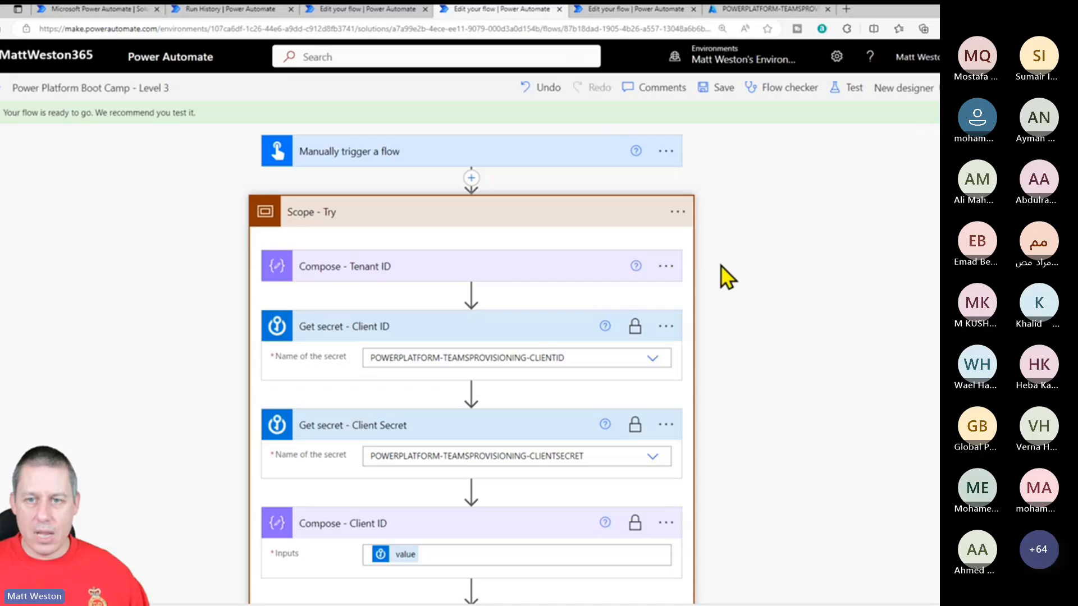
{"action": "left_click", "coordinate": [637, 10]}
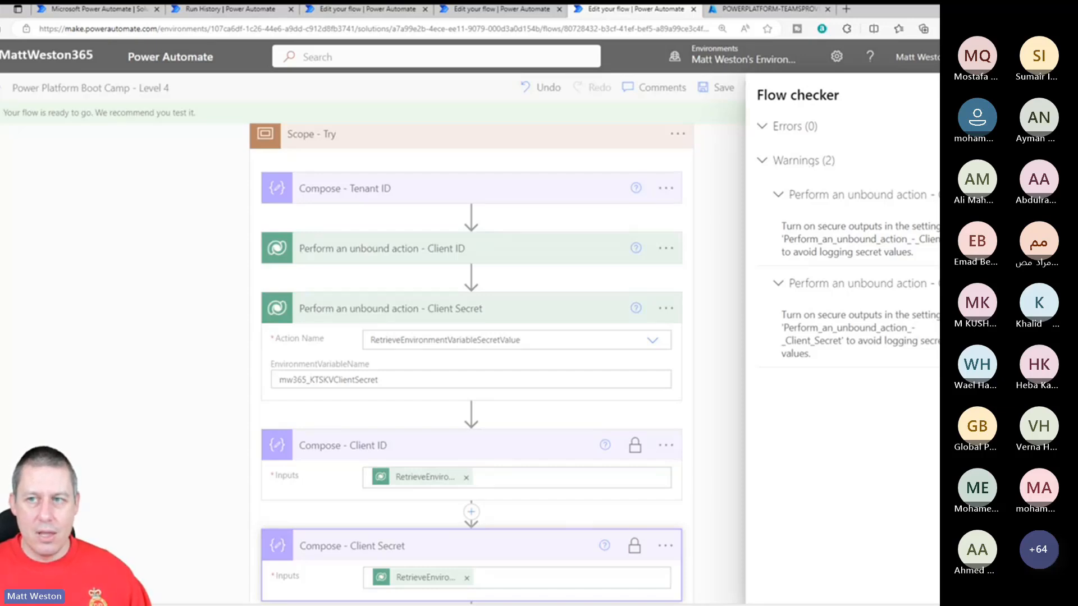
Turn on Secure Inputs and Secure Outputs for Perform an unbound action - Client ID.
{"action": "left_click", "coordinate": [665, 248]}
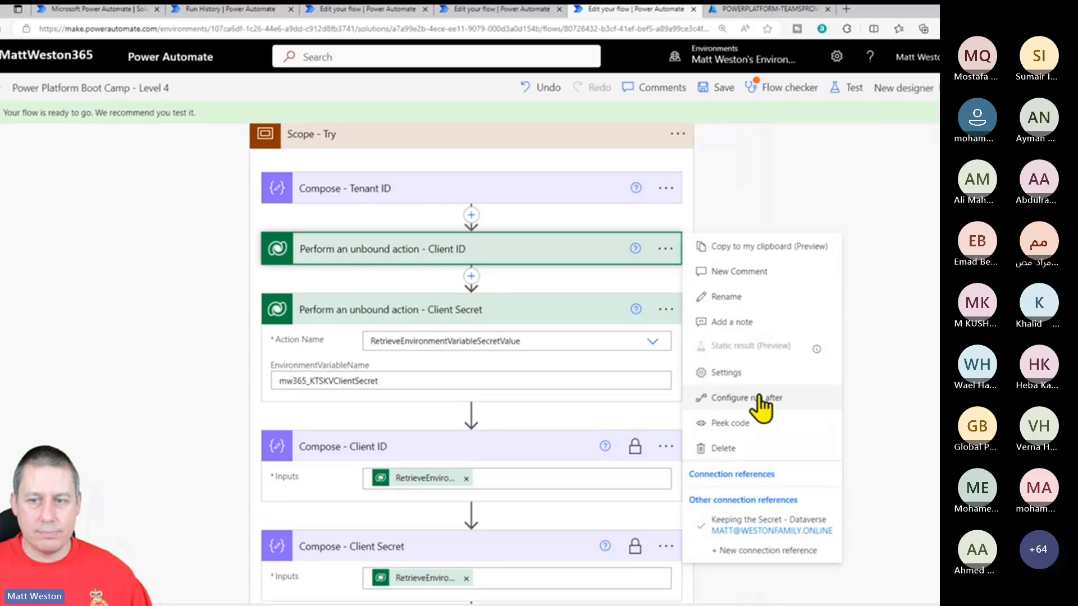
{"action": "left_click", "coordinate": [761, 373]}
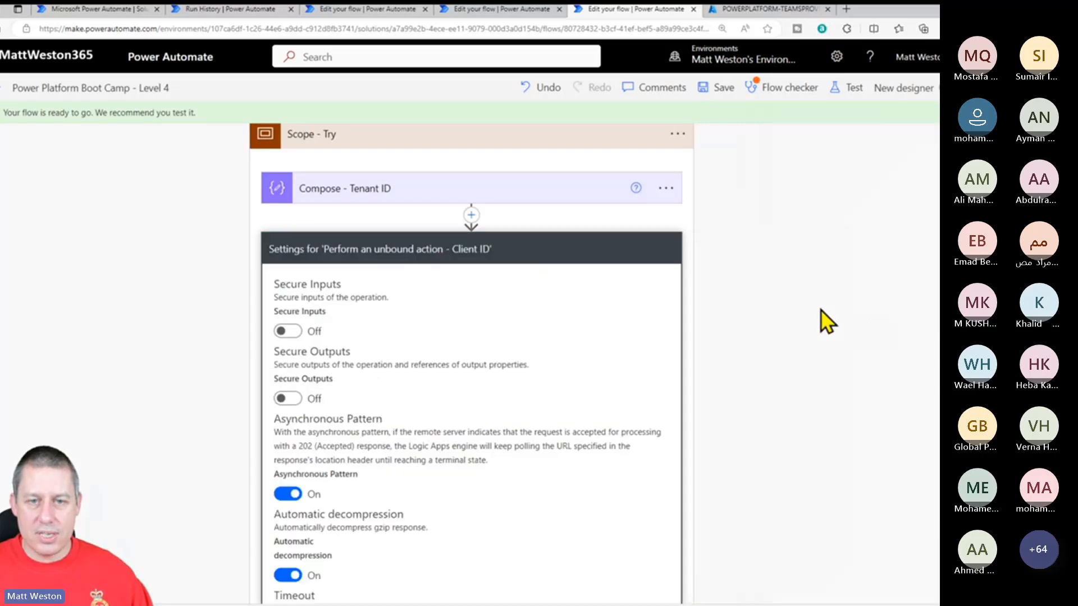
{"action": "left_click", "coordinate": [287, 332]}
{"action": "left_click", "coordinate": [287, 399]}
{"action": "scroll", "coordinate": [564, 427], "scroll_direction": "down", "scroll_amount": 5}
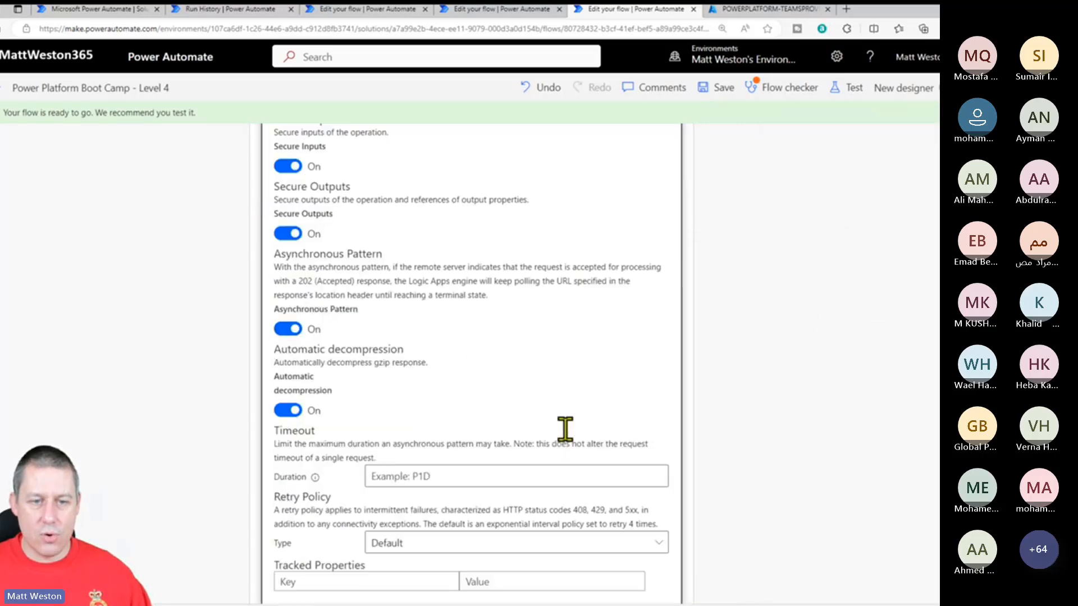
{"action": "left_click", "coordinate": [419, 509]}
{"action": "scroll", "coordinate": [657, 314], "scroll_direction": "up", "scroll_amount": 3}
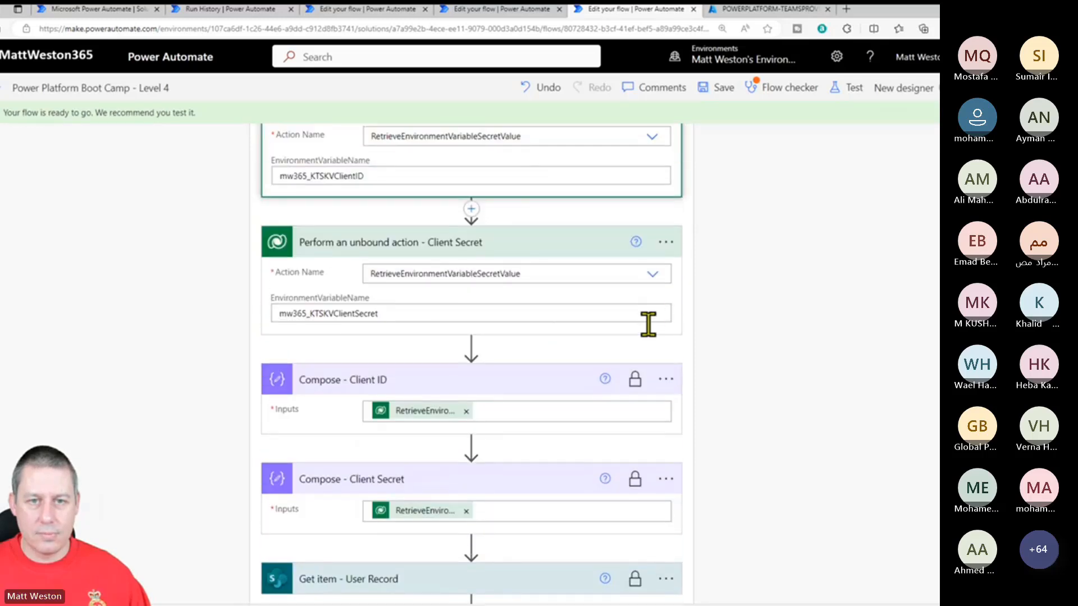
Turn on Secure Inputs and Secure Outputs for Perform an unbound action - Client Secret.
{"action": "left_click", "coordinate": [682, 259]}
{"action": "left_click", "coordinate": [665, 242]}
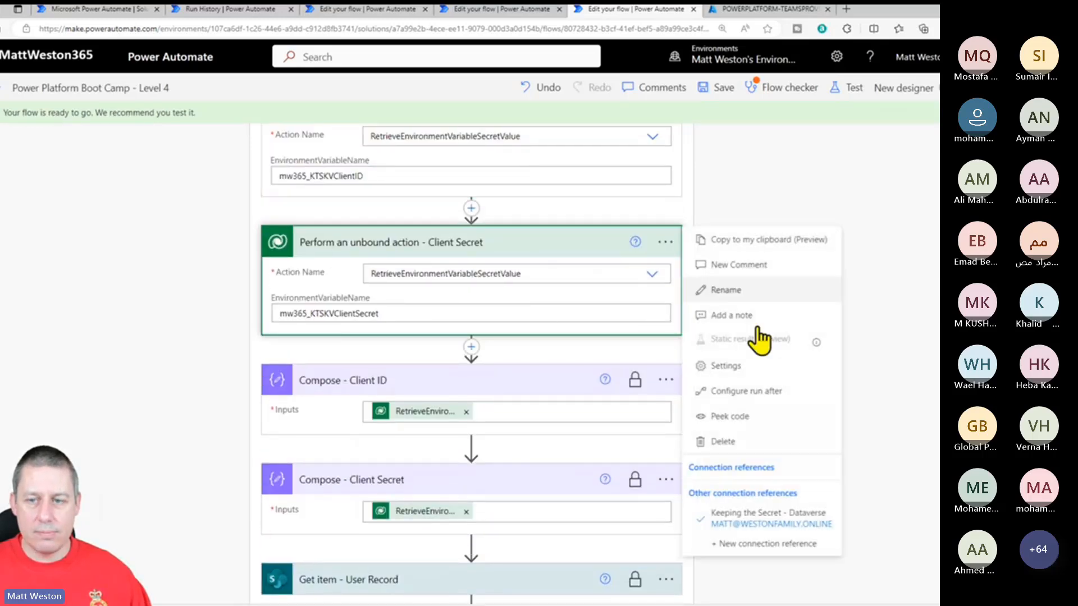
{"action": "left_click", "coordinate": [739, 371]}
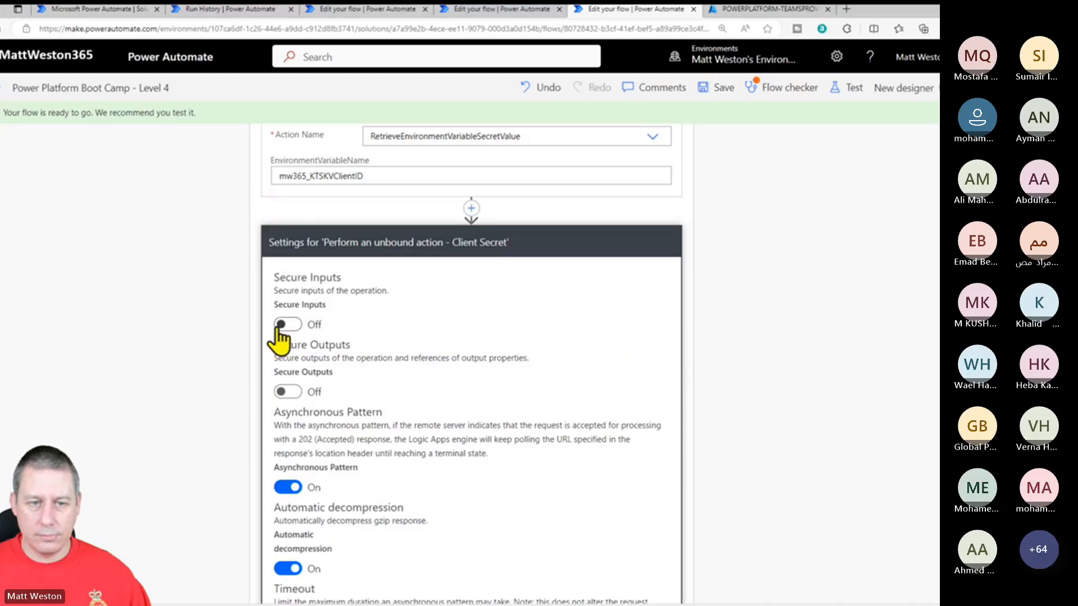
{"action": "left_click", "coordinate": [287, 324]}
{"action": "left_click", "coordinate": [287, 392]}
{"action": "scroll", "coordinate": [477, 441], "scroll_direction": "down", "scroll_amount": 5}
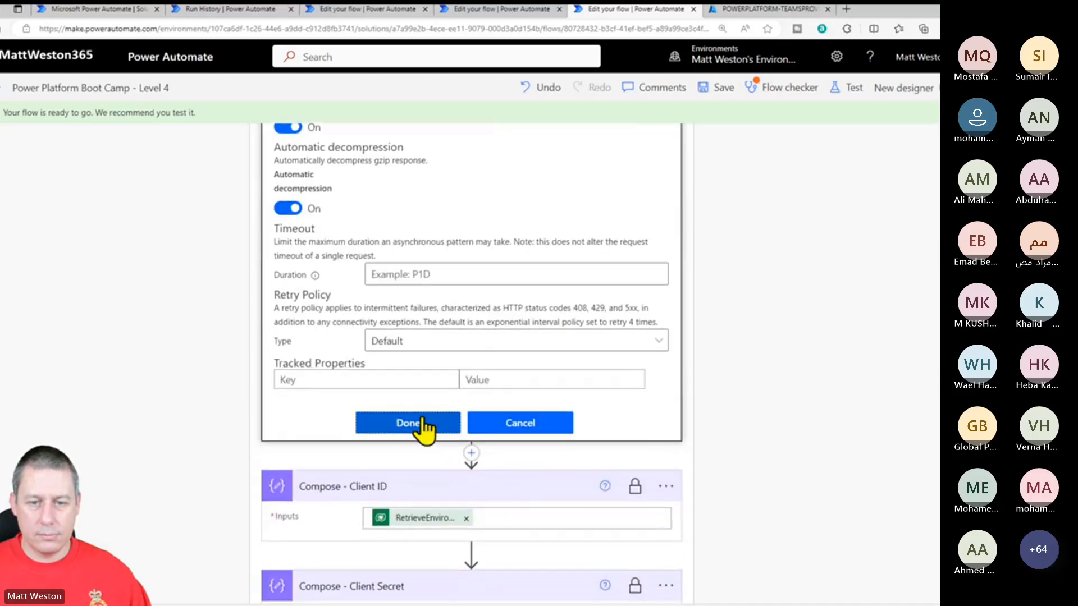
{"action": "left_click", "coordinate": [423, 428]}
{"action": "scroll", "coordinate": [782, 355], "scroll_direction": "up", "scroll_amount": 5}
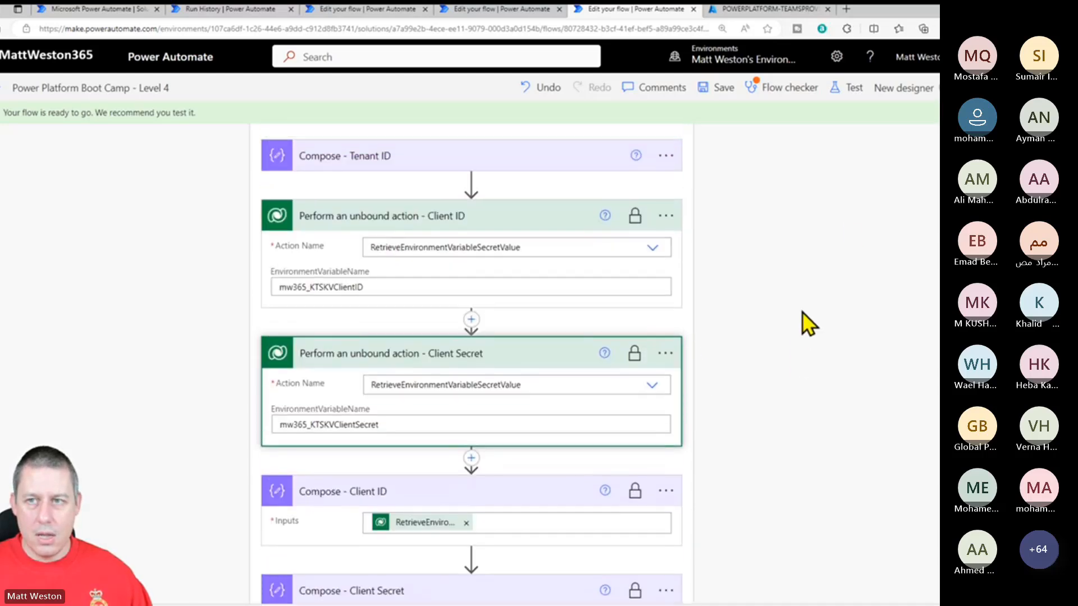
Save the flow and start a manual test of it.
{"action": "left_click", "coordinate": [719, 87]}
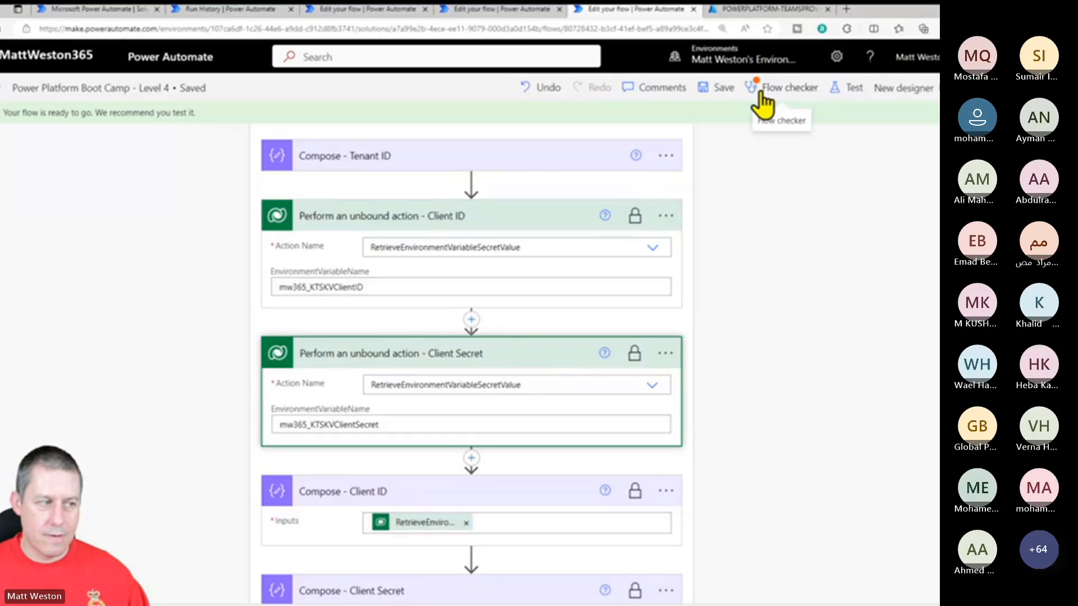
{"action": "left_click", "coordinate": [850, 90]}
{"action": "left_click", "coordinate": [743, 124]}
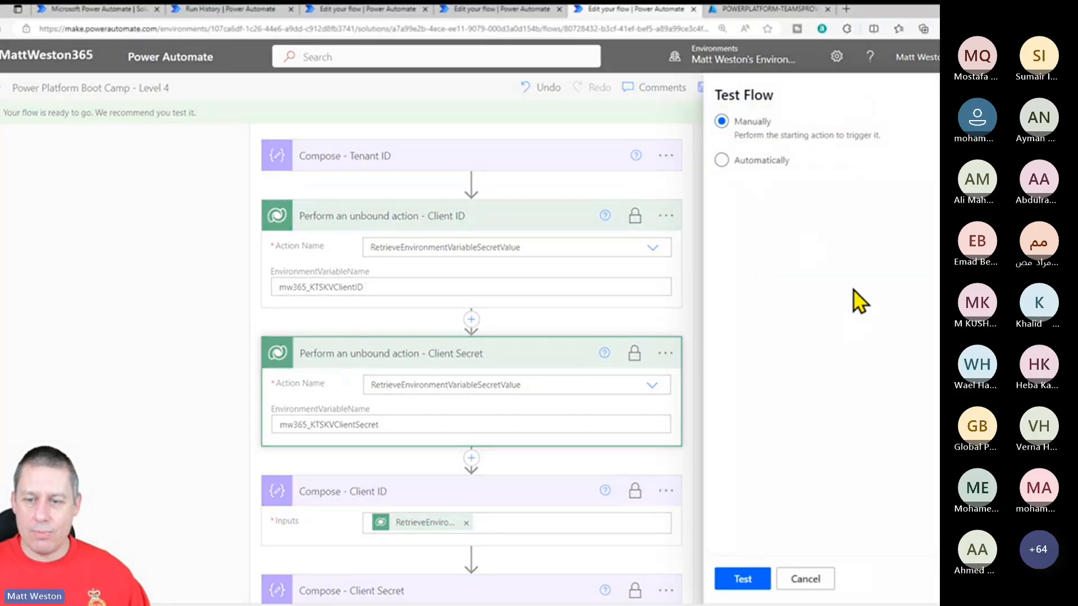
{"action": "left_click", "coordinate": [744, 580]}
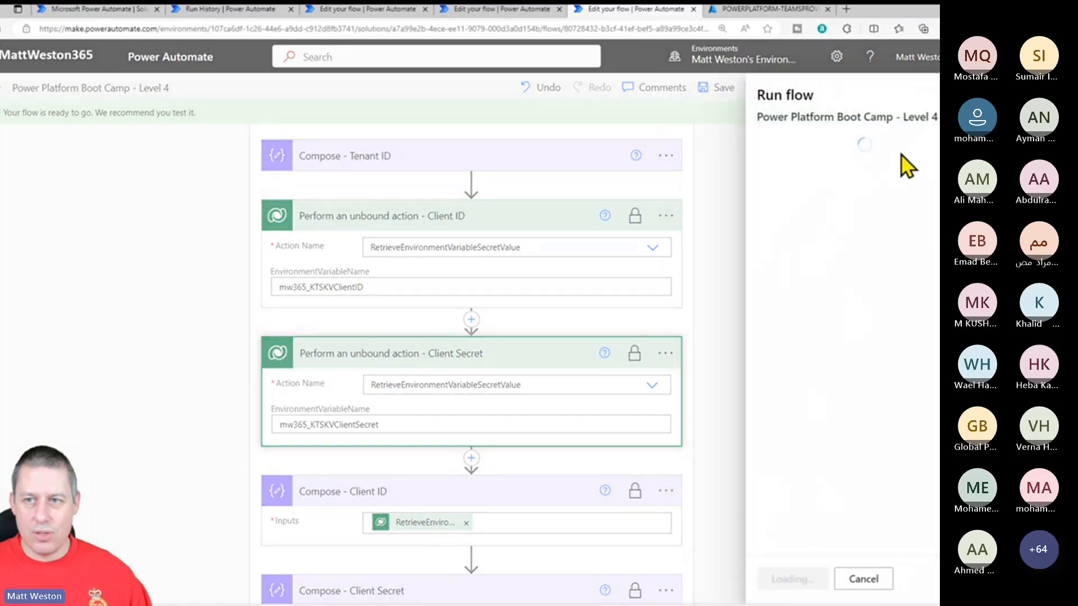
Run the flow with Saudi Arabia - Level 4 as both the Team Name and the Team Description.
{"action": "type", "text": "Saudi"}
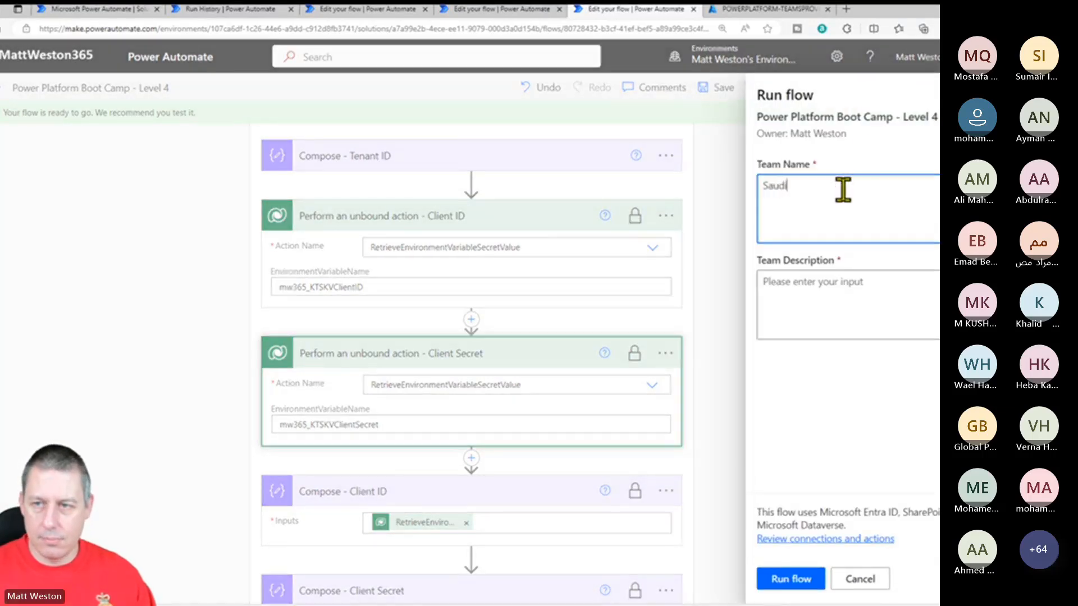
{"action": "type", "text": " Arabie -"}
{"action": "key", "text": "BackSpace"}
{"action": "key", "text": "BackSpace"}
{"action": "key", "text": "BackSpace"}
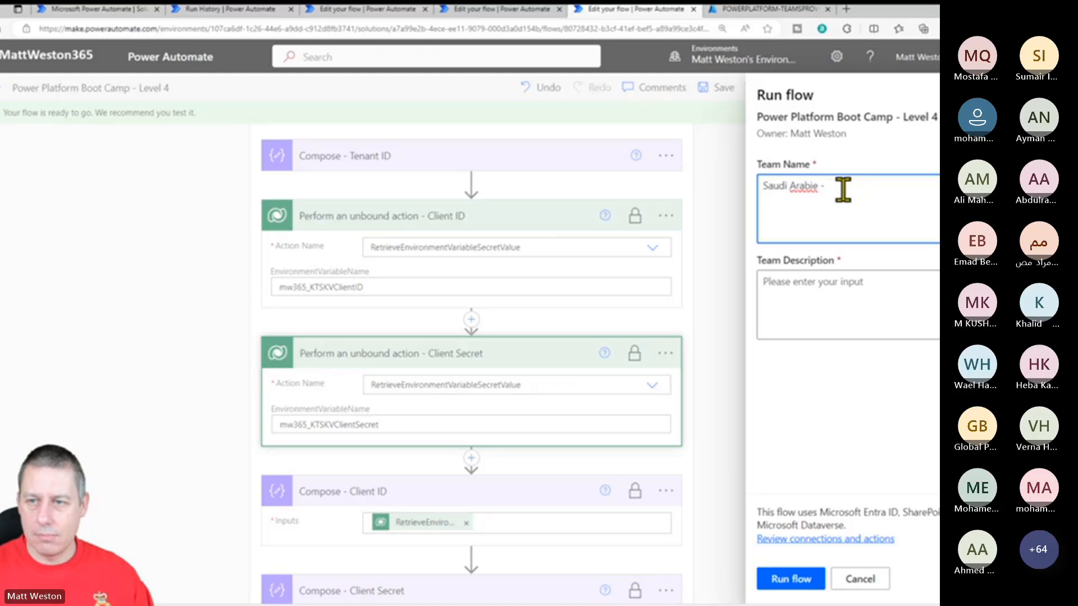
{"action": "type", "text": "a - Level 4"}
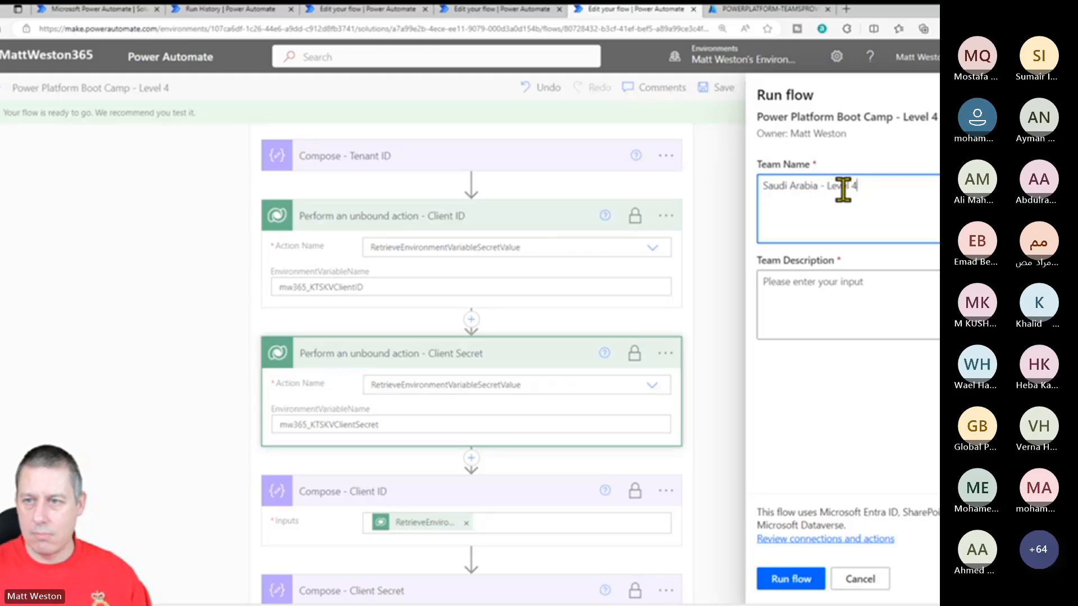
{"action": "key", "text": "ctrl+a"}
{"action": "key", "text": "ctrl+c"}
{"action": "key", "text": "Tab"}
{"action": "key", "text": "ctrl+v"}
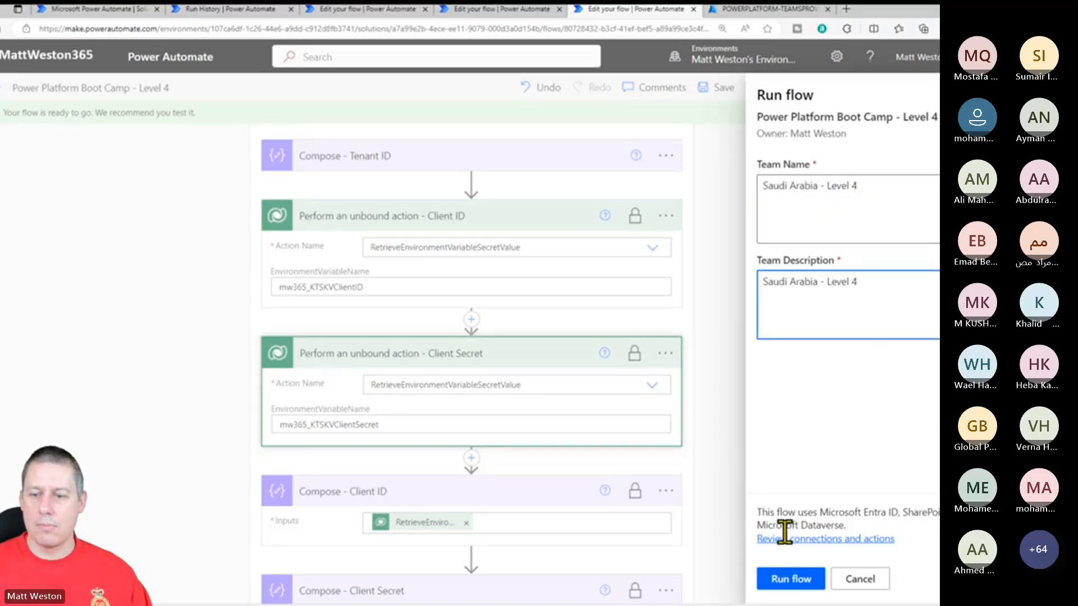
{"action": "left_click", "coordinate": [793, 579]}
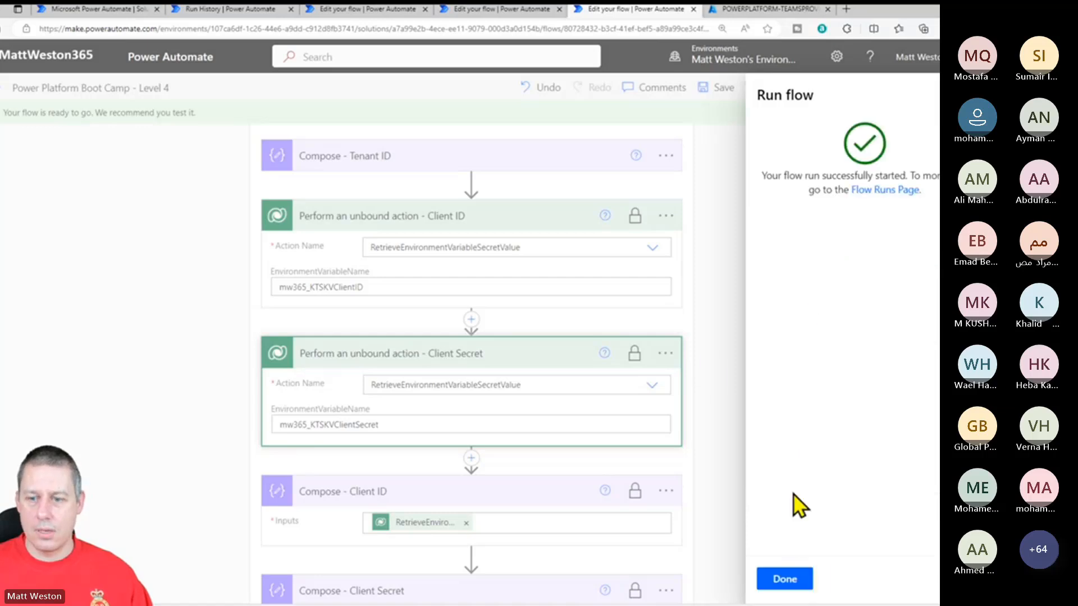
{"action": "left_click", "coordinate": [783, 578]}
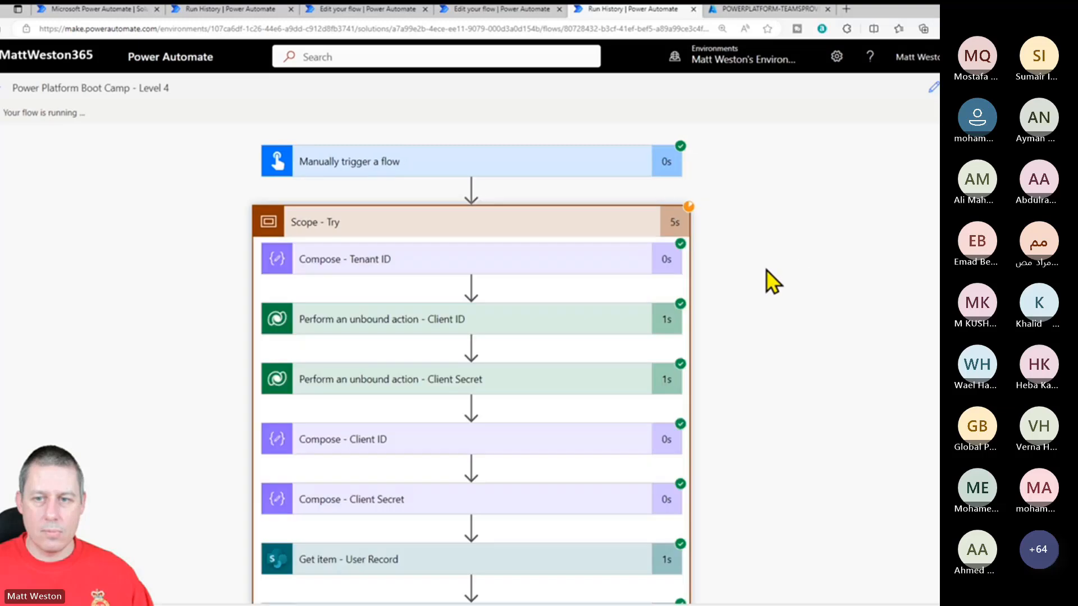
Review the run's actions and inspect the inputs and outputs of Perform an unbound action - Client ID.
{"action": "scroll", "coordinate": [766, 270], "scroll_direction": "down", "scroll_amount": 1}
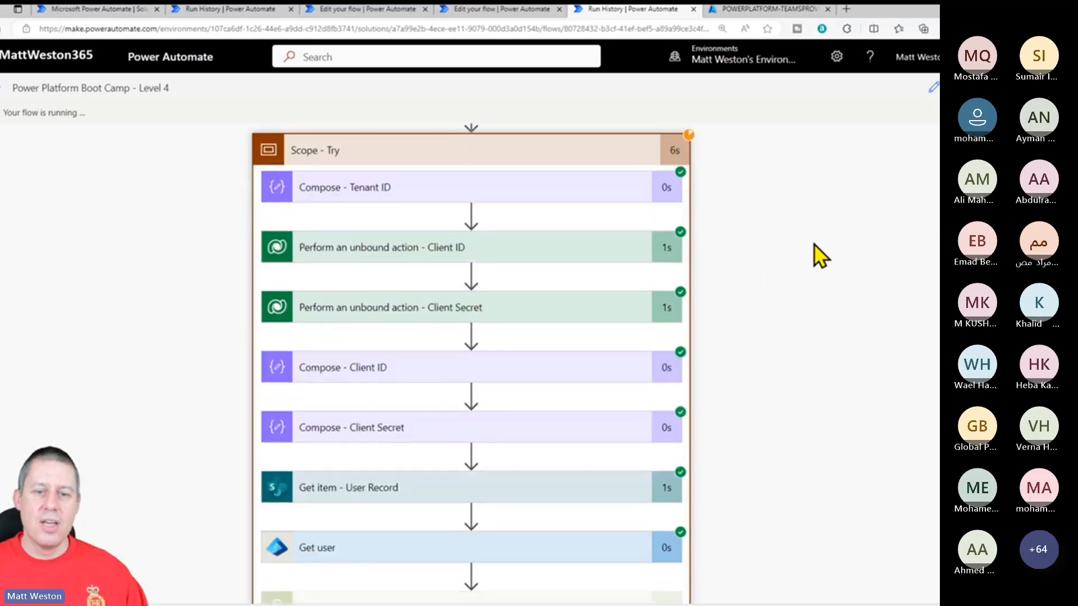
{"action": "scroll", "coordinate": [813, 243], "scroll_direction": "down", "scroll_amount": 1}
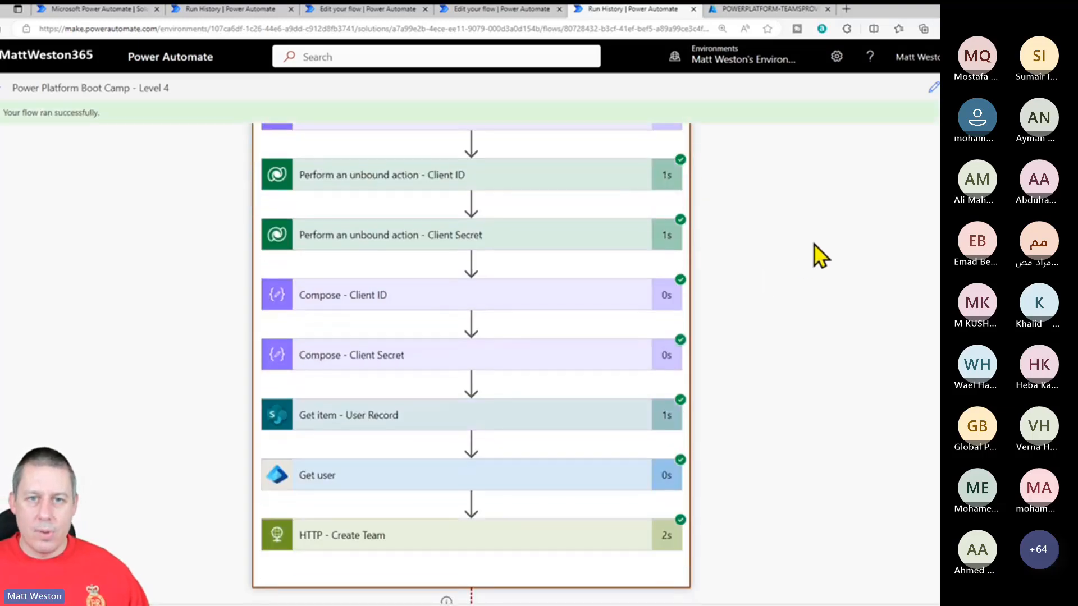
{"action": "left_click", "coordinate": [579, 183]}
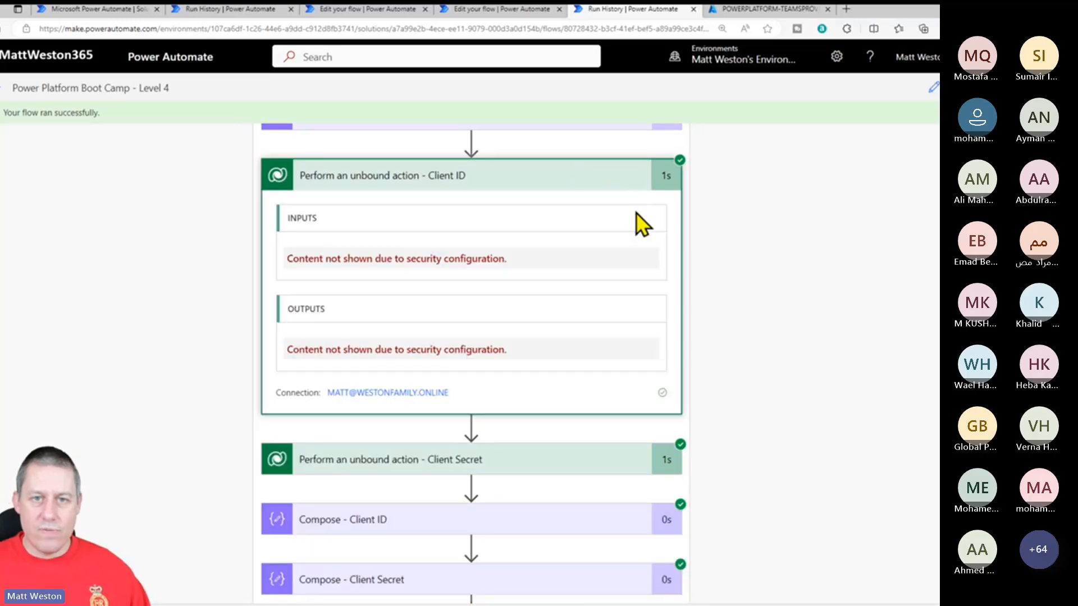